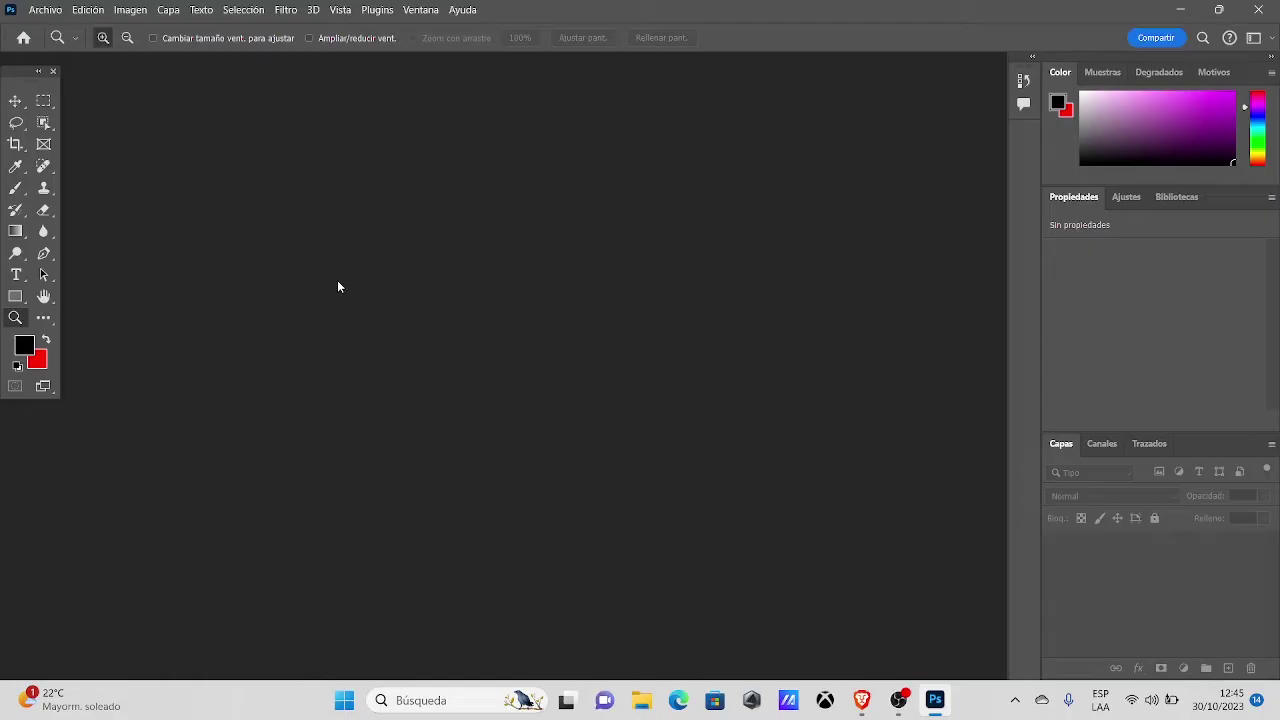
- Open the Merry-Christmas-Grinch-Cartoon-Graphic PNG from Escritorio, assigning the Adobe RGB (1998) working profile
double_click(351, 347)
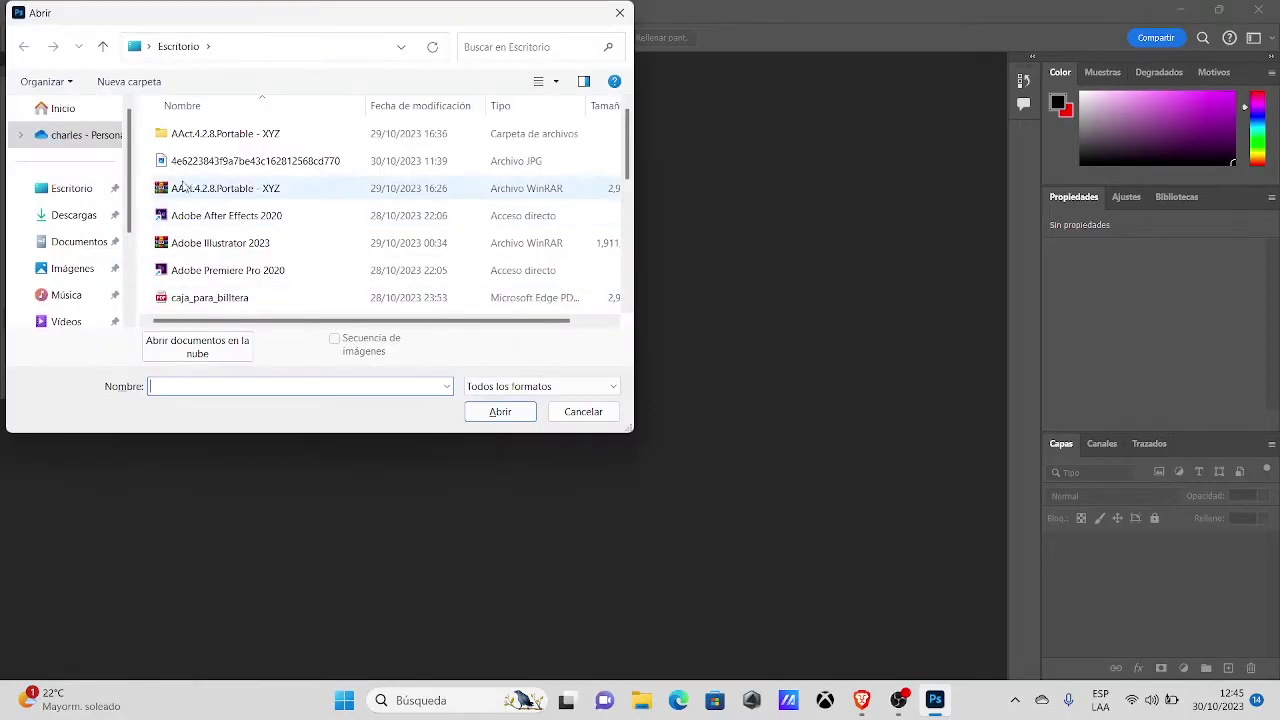
scroll(286, 229, down, 2)
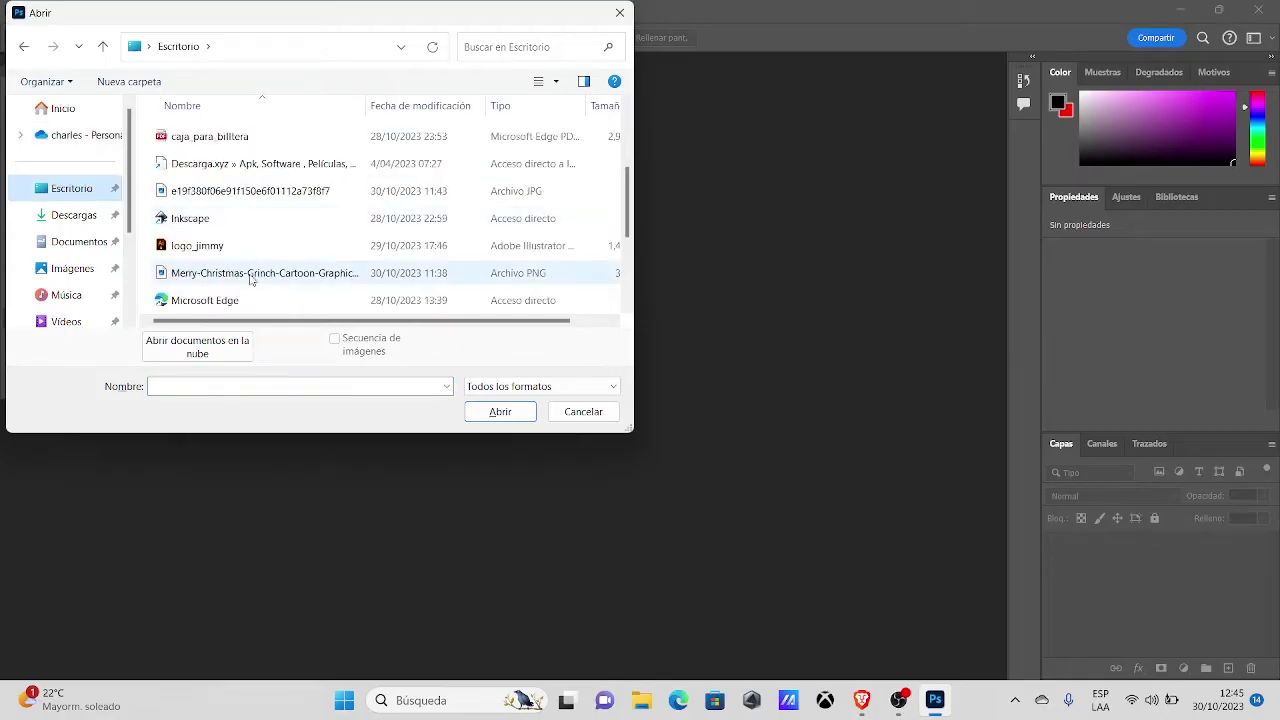
click(251, 274)
click(500, 411)
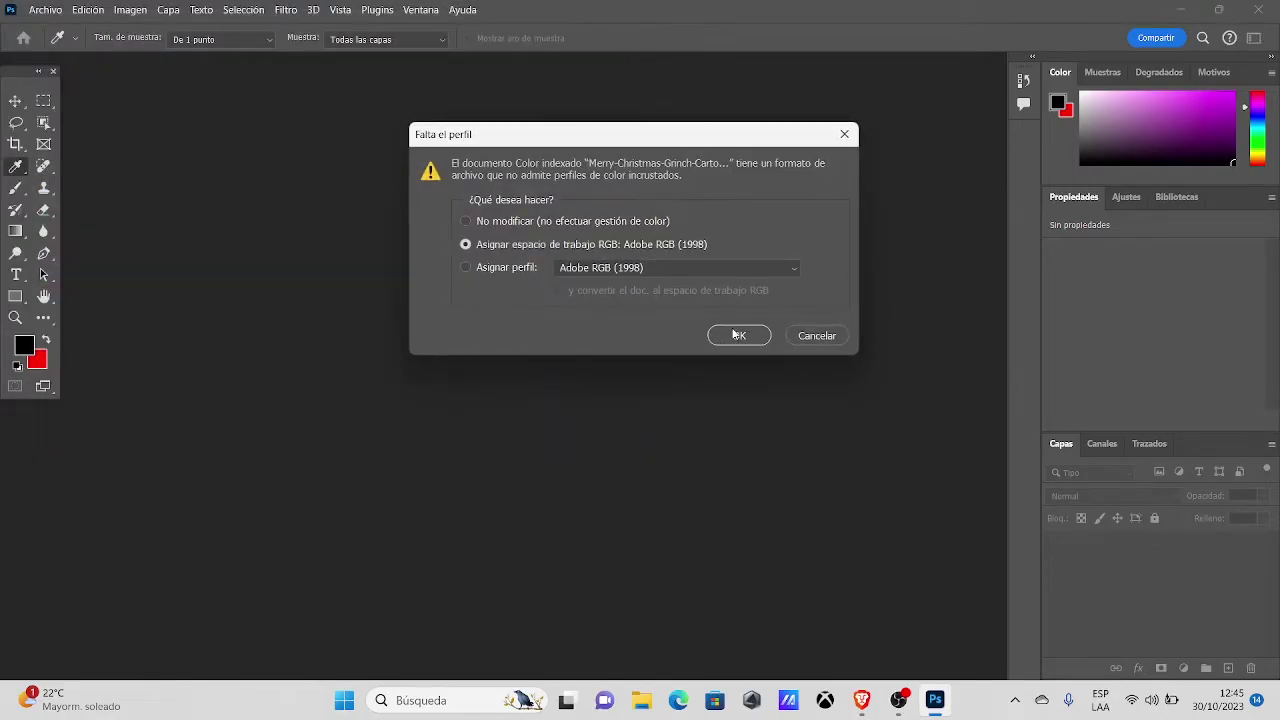
click(735, 334)
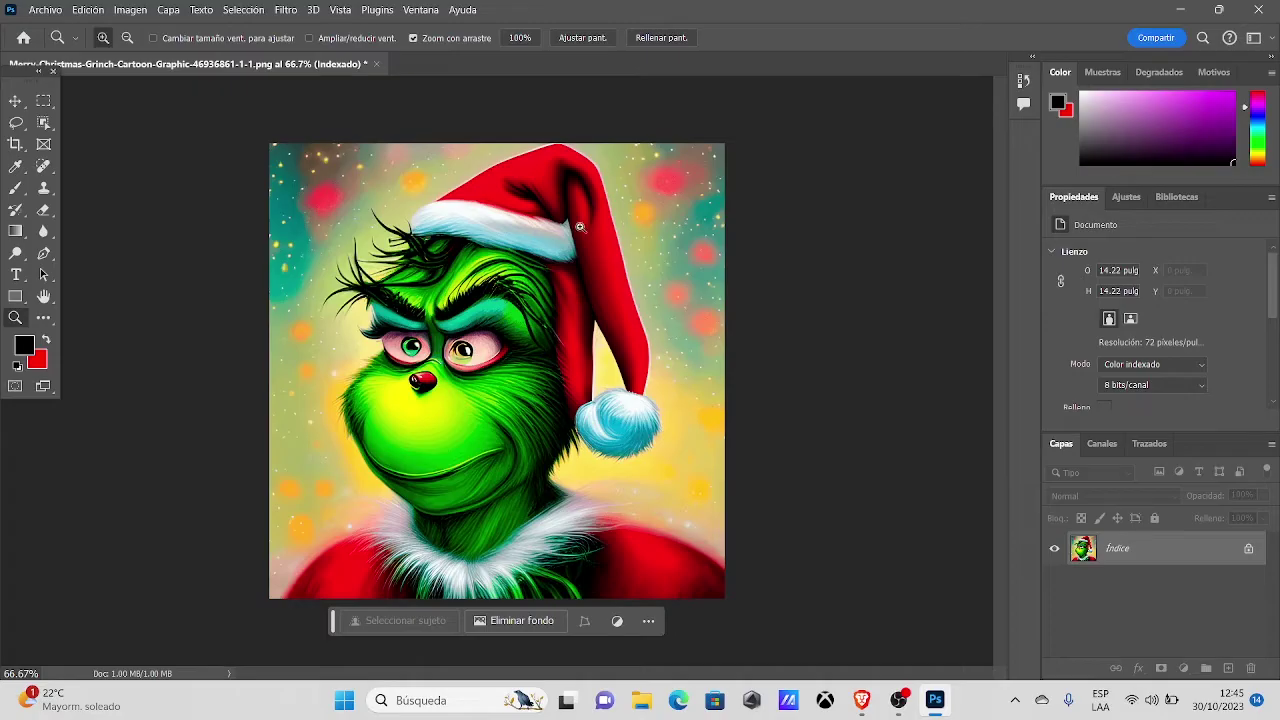
- Convert the Grinch image from indexed colour to 8-bit CMYK colour mode
mouse_move(502, 281)
mouse_down()
mouse_move(580, 285)
mouse_move(537, 331)
mouse_up()
click(130, 10)
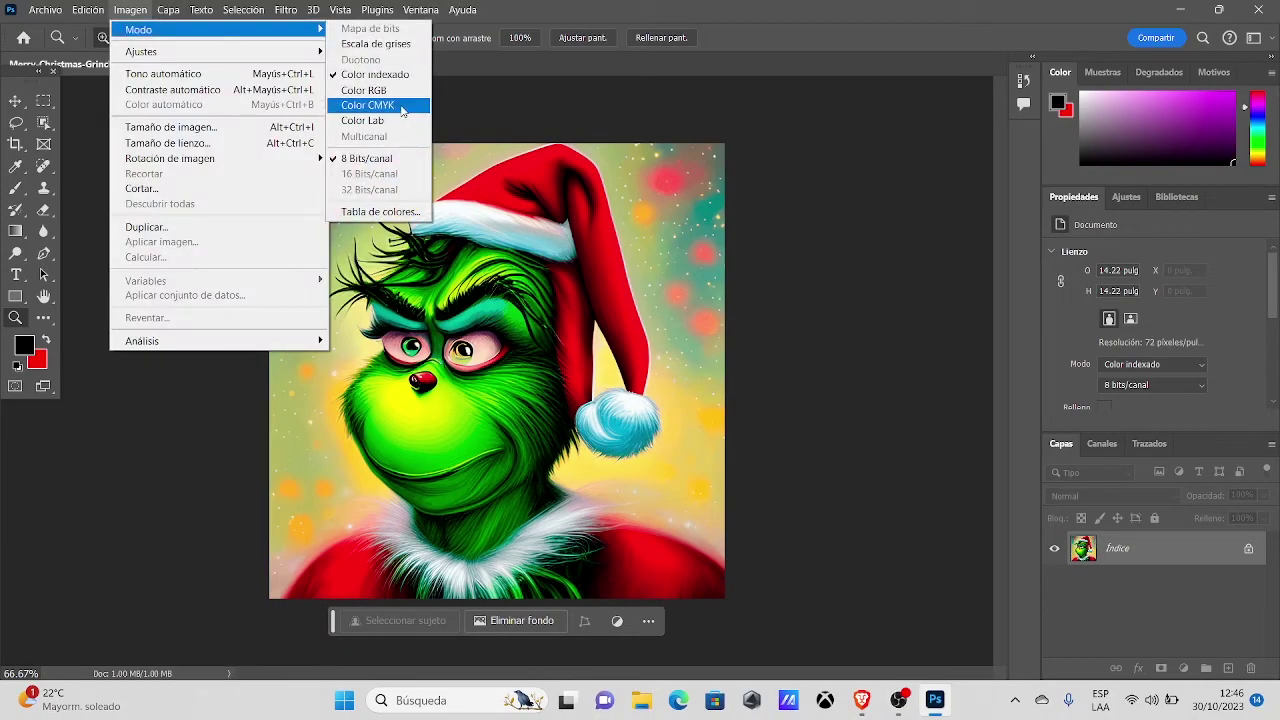
mouse_move(139, 29)
click(393, 105)
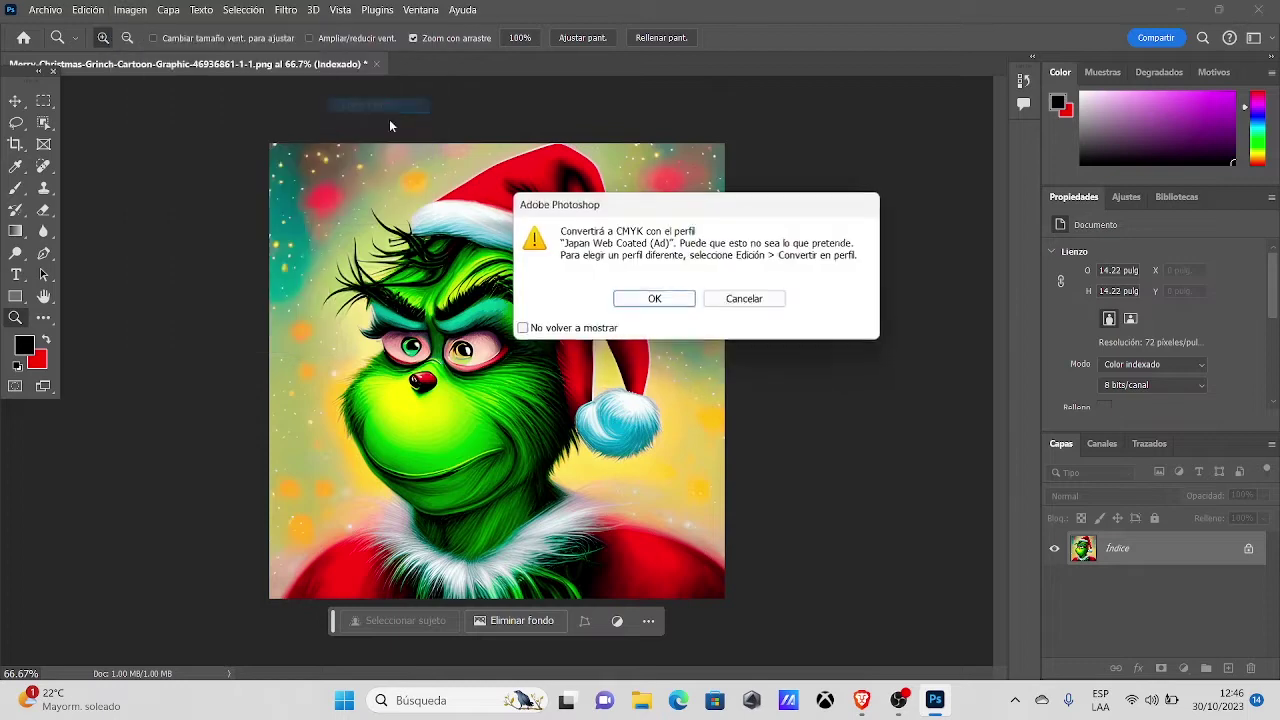
click(672, 300)
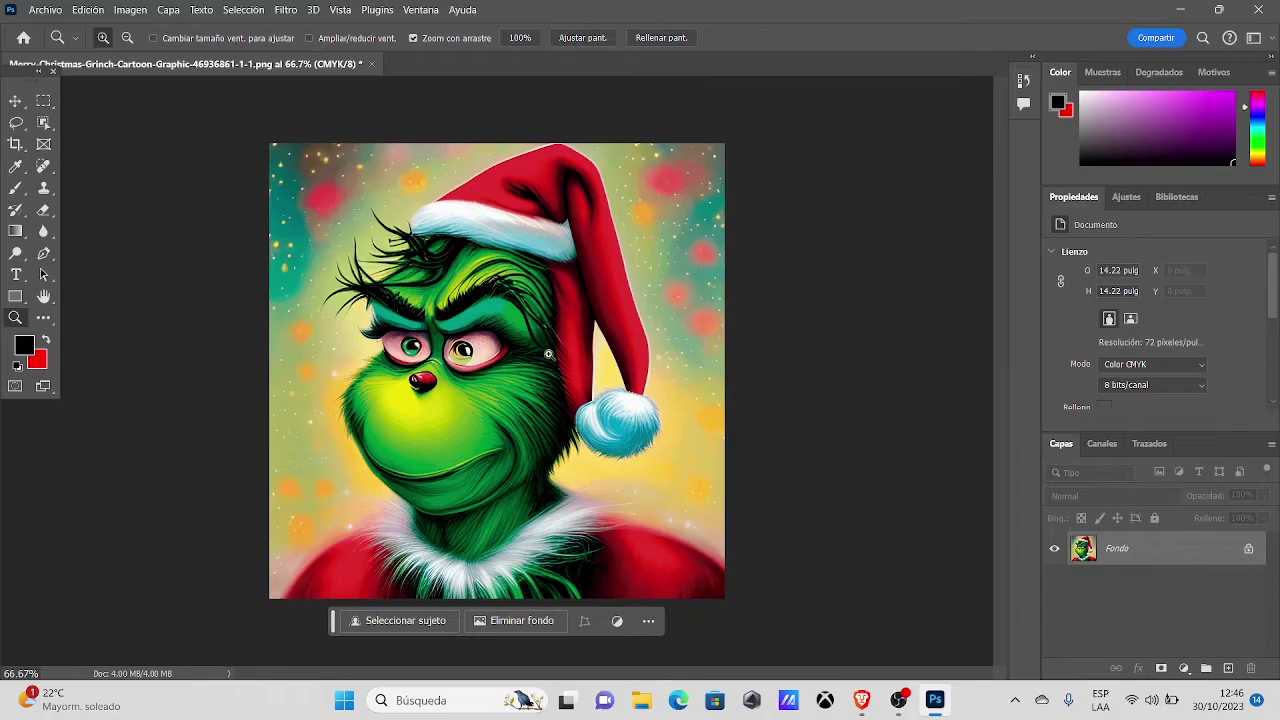
- Apply Brightness/Contrast of about 49 brightness and 48 contrast to the Grinch
click(131, 10)
mouse_move(200, 51)
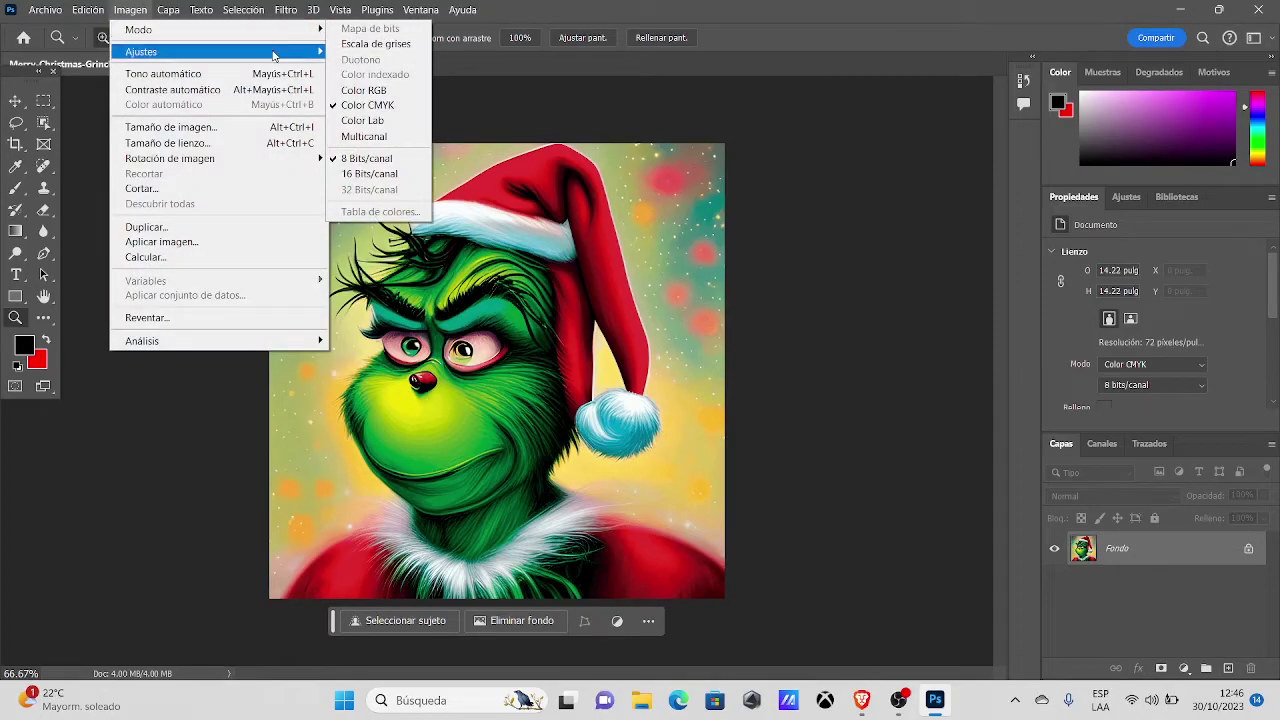
click(370, 51)
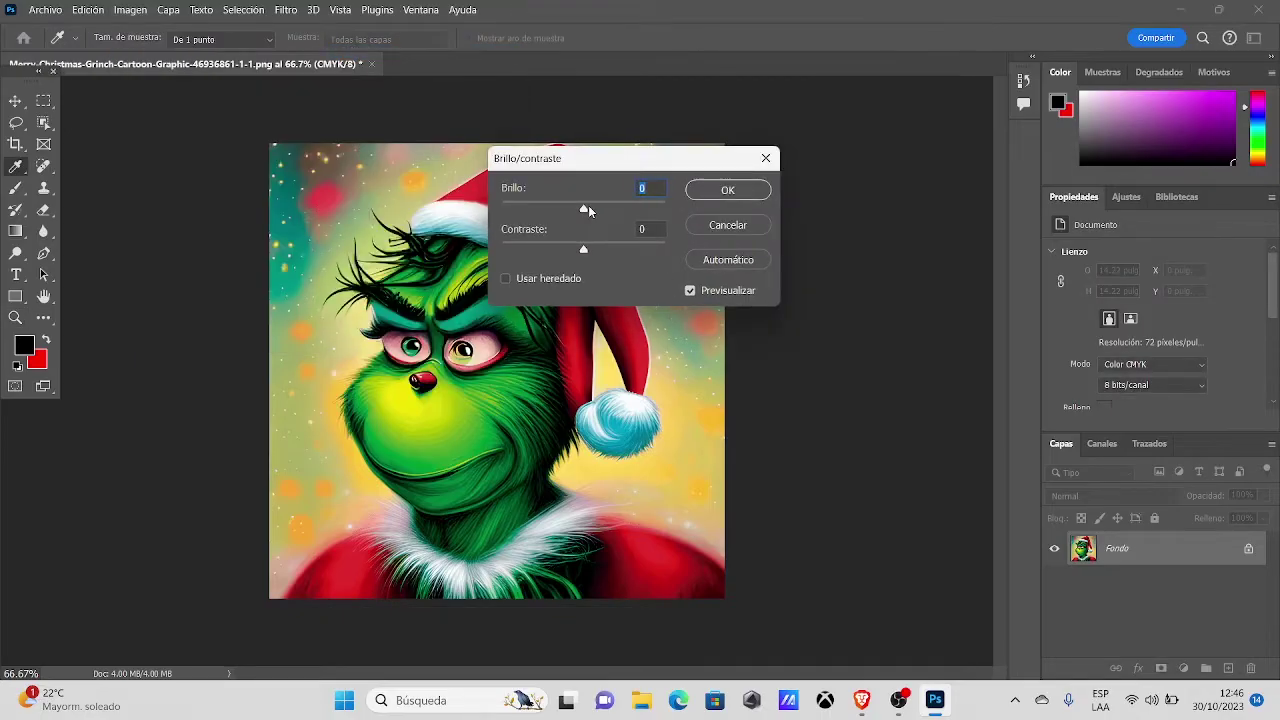
mouse_move(588, 210)
mouse_down()
mouse_move(603, 208)
mouse_move(597, 253)
mouse_move(611, 249)
mouse_move(609, 208)
mouse_move(623, 251)
mouse_up()
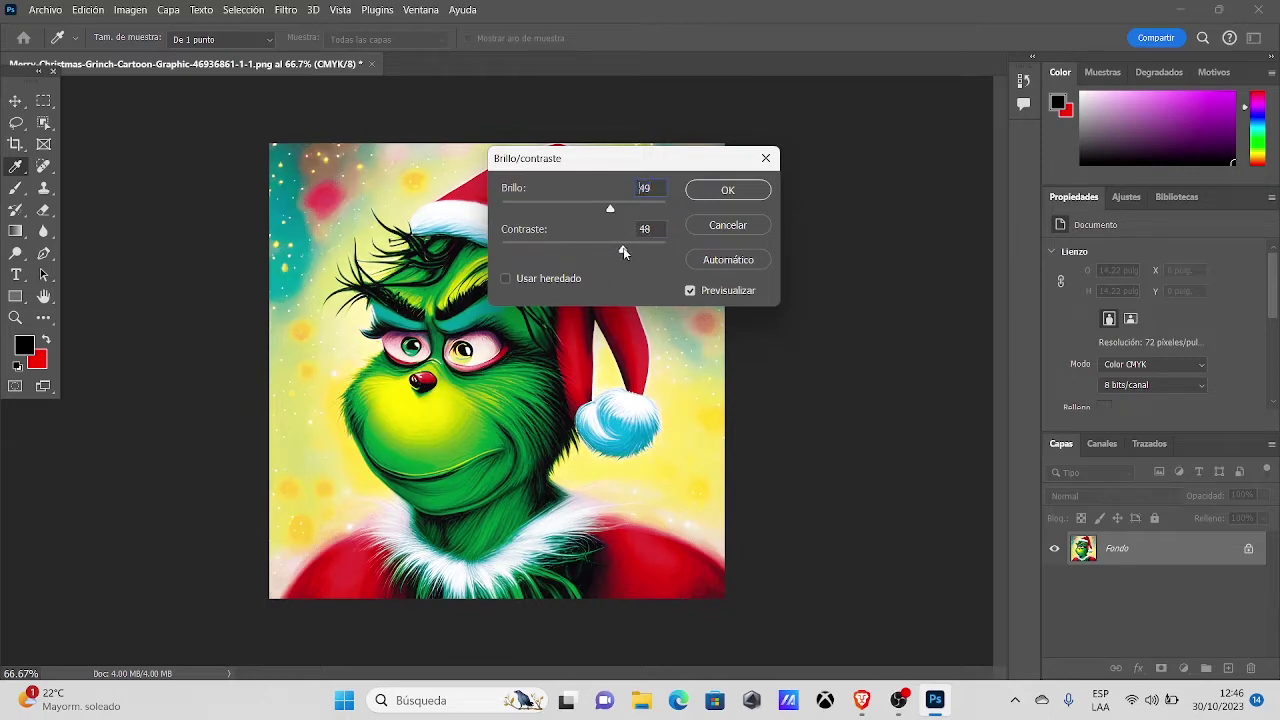
click(728, 189)
key(z)
mouse_move(459, 347)
mouse_down()
mouse_move(546, 347)
mouse_move(480, 300)
mouse_move(545, 263)
mouse_up()
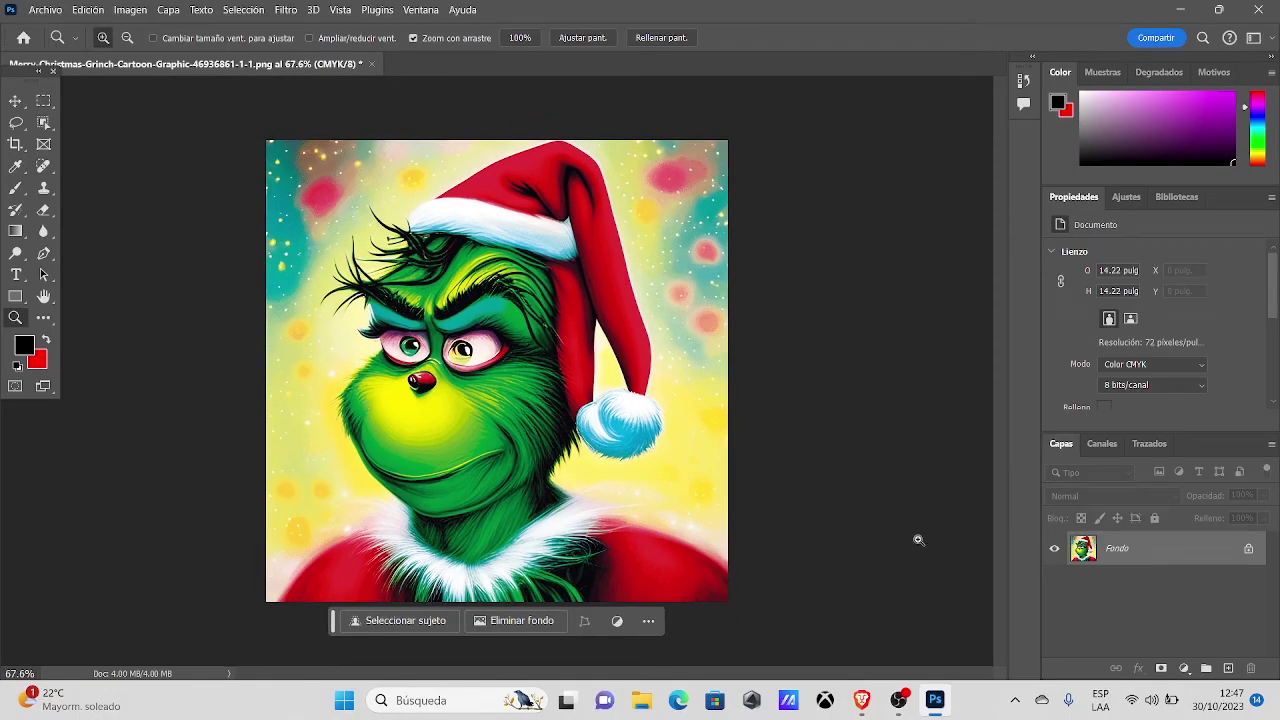
- Duplicate the image to Capa 1, auto-select the Grinch, and Shift-lasso in his red coat
key(ctrl+j)
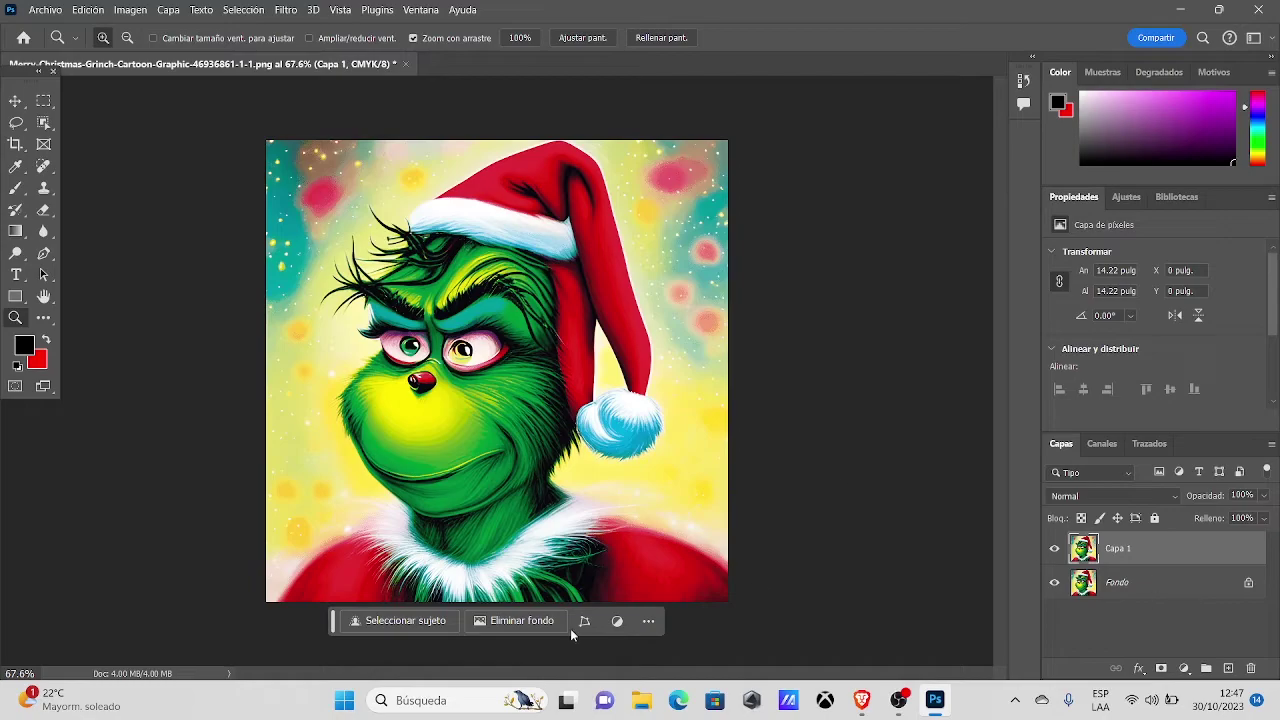
click(428, 624)
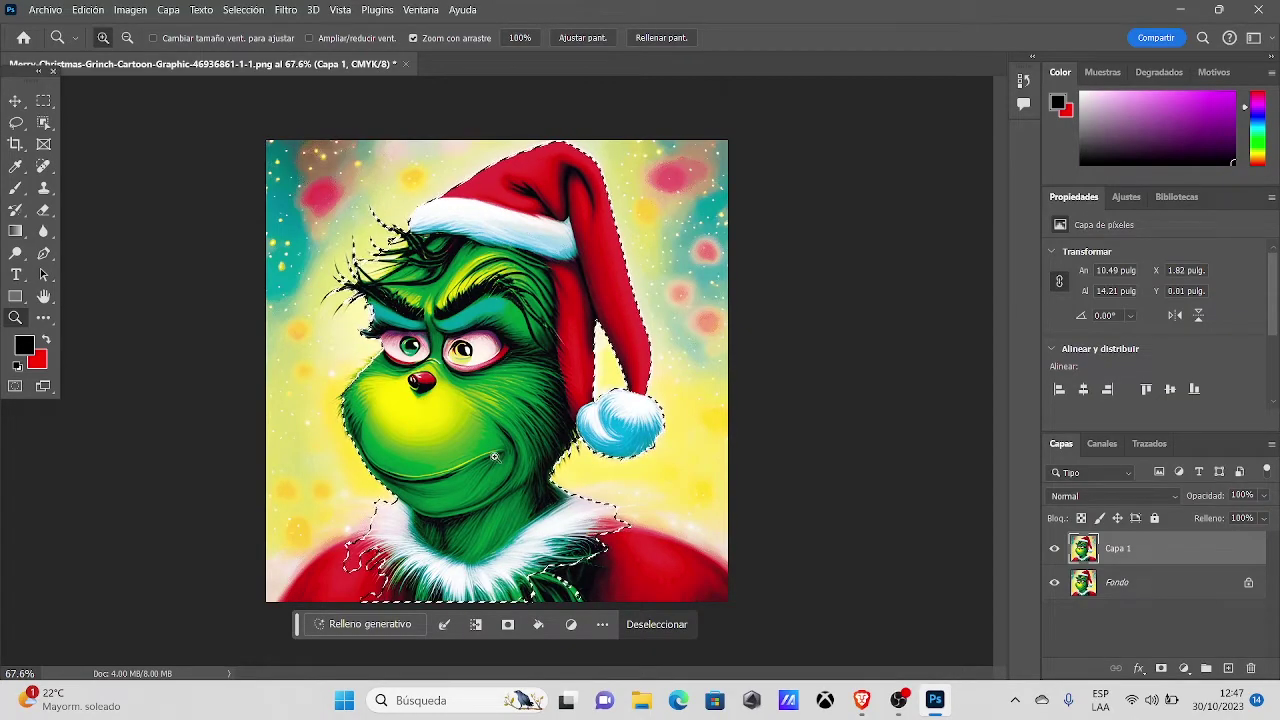
click(16, 122)
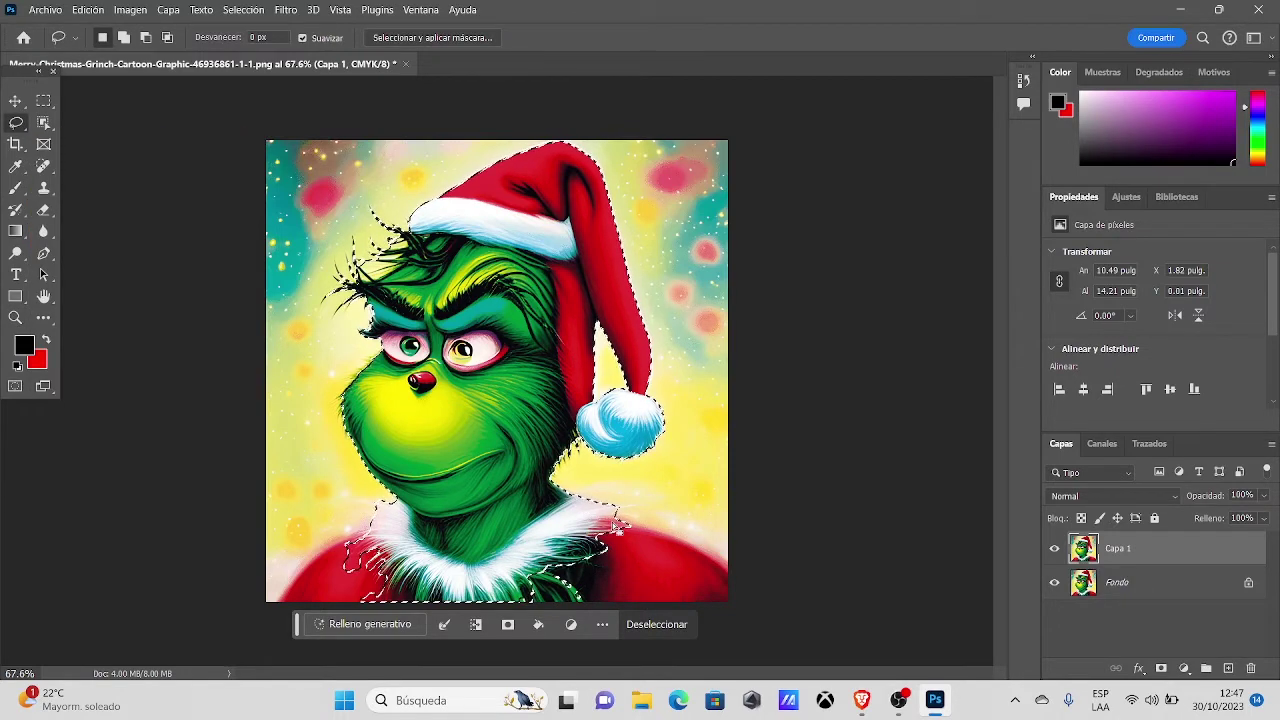
key(alt)
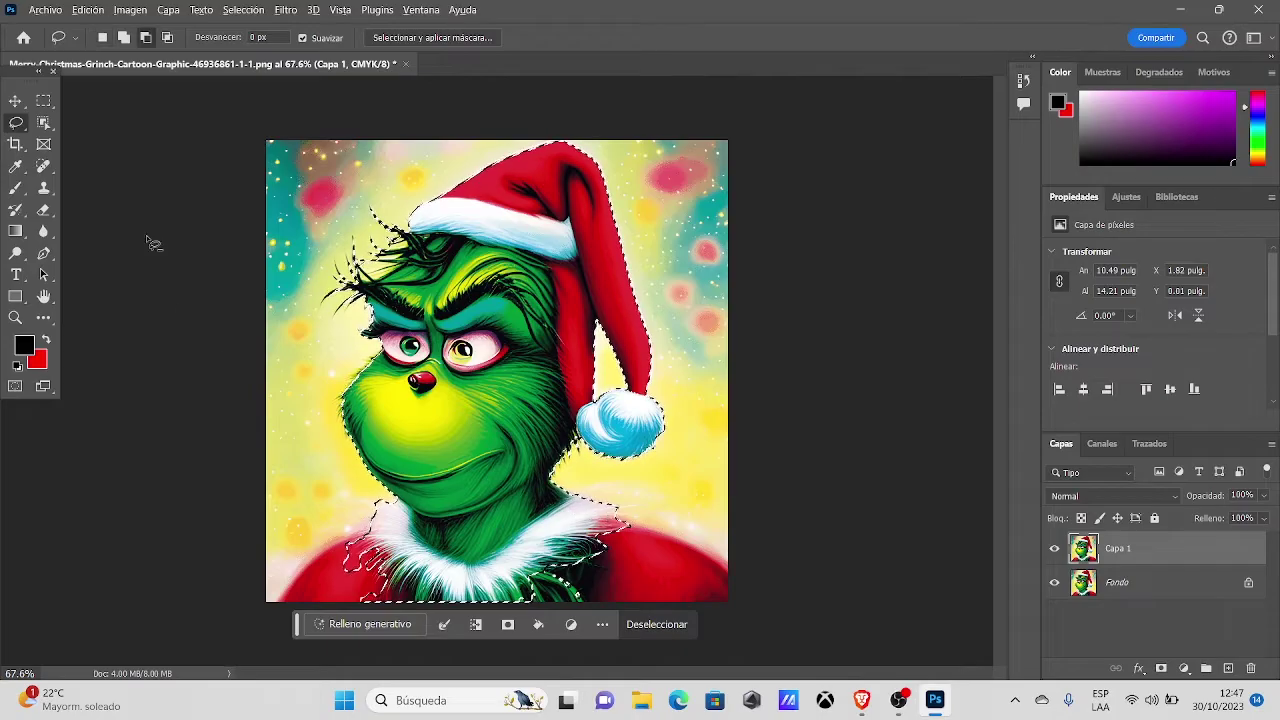
key(shift)
mouse_move(627, 537)
mouse_down()
mouse_move(712, 567)
mouse_move(290, 584)
mouse_up()
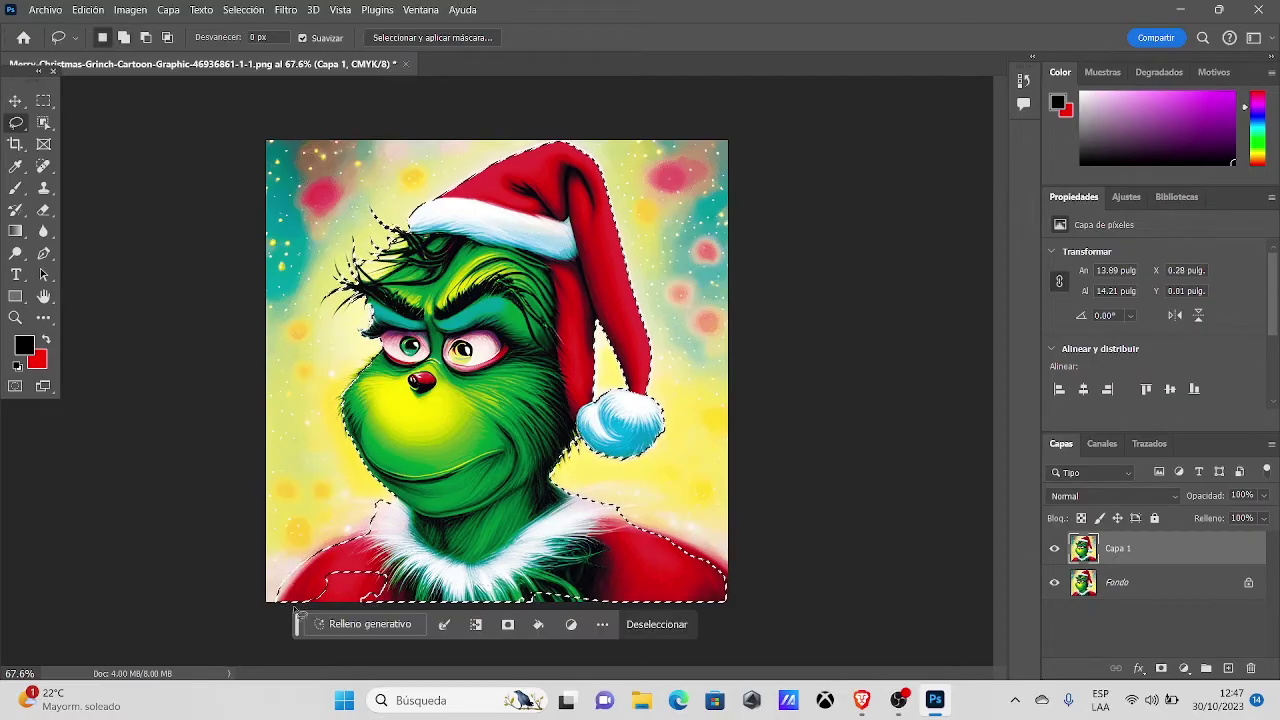
drag(430, 616, 305, 600)
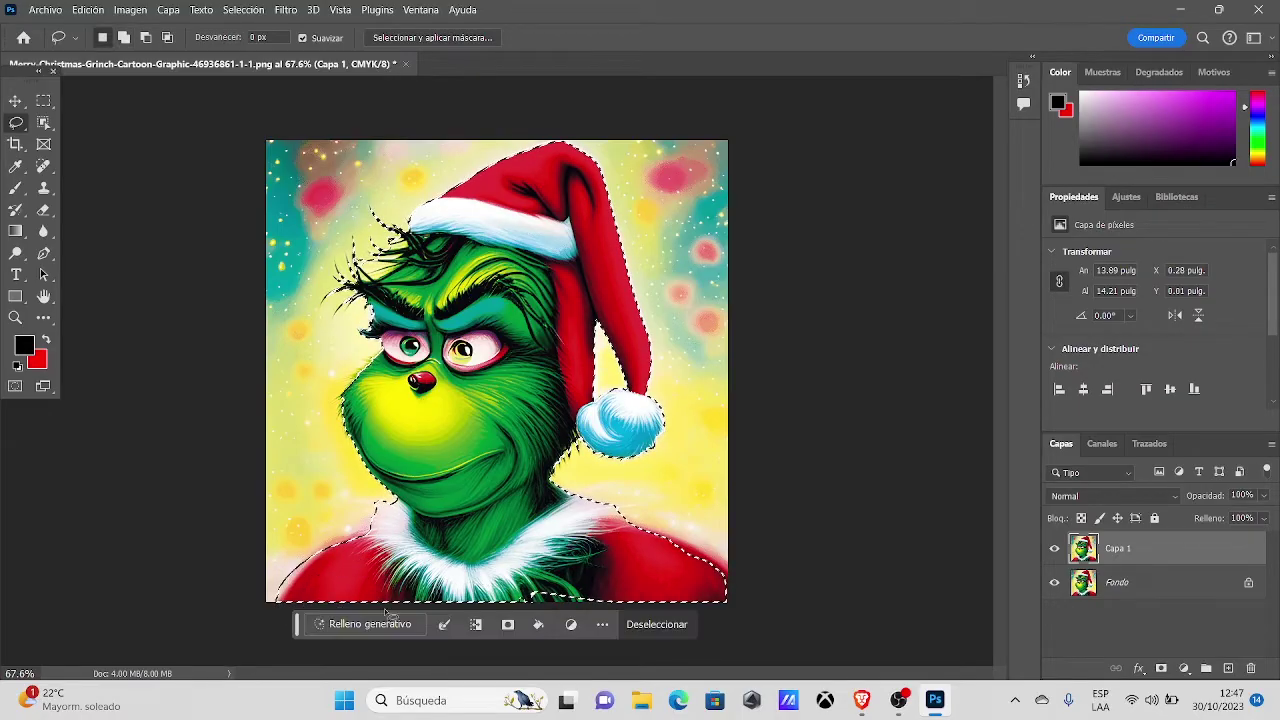
drag(622, 530, 738, 631)
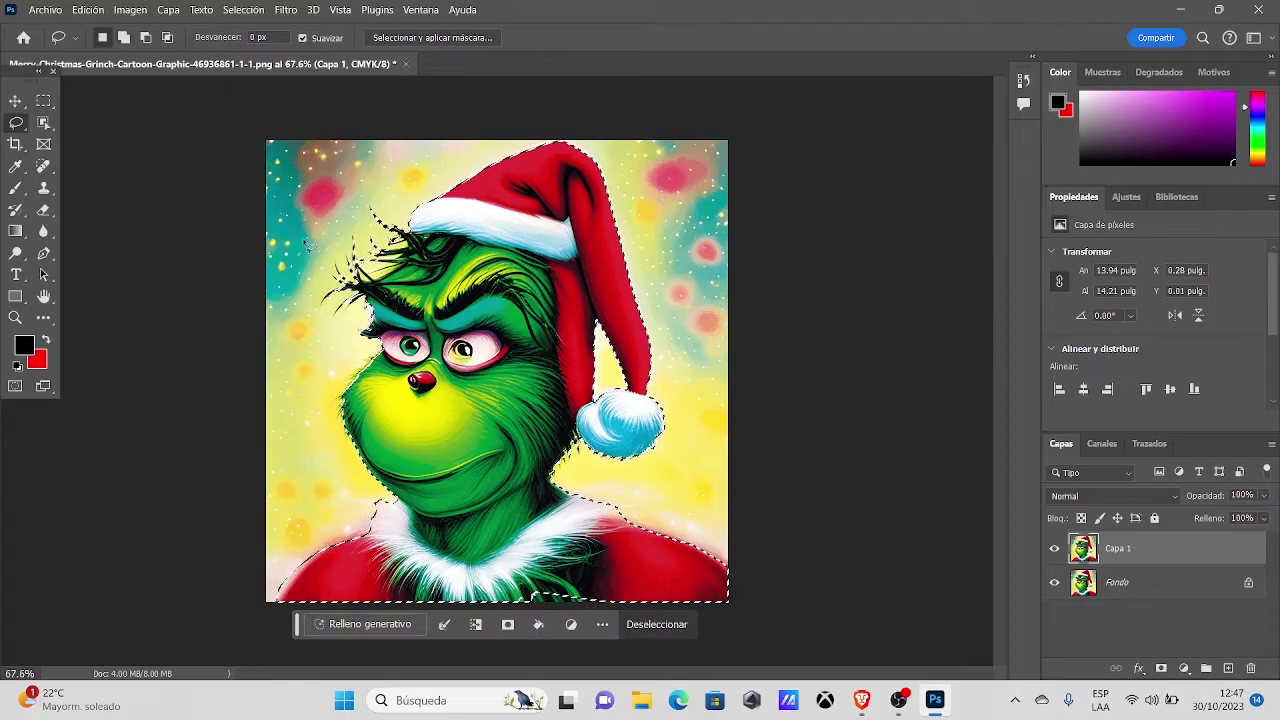
click(478, 38)
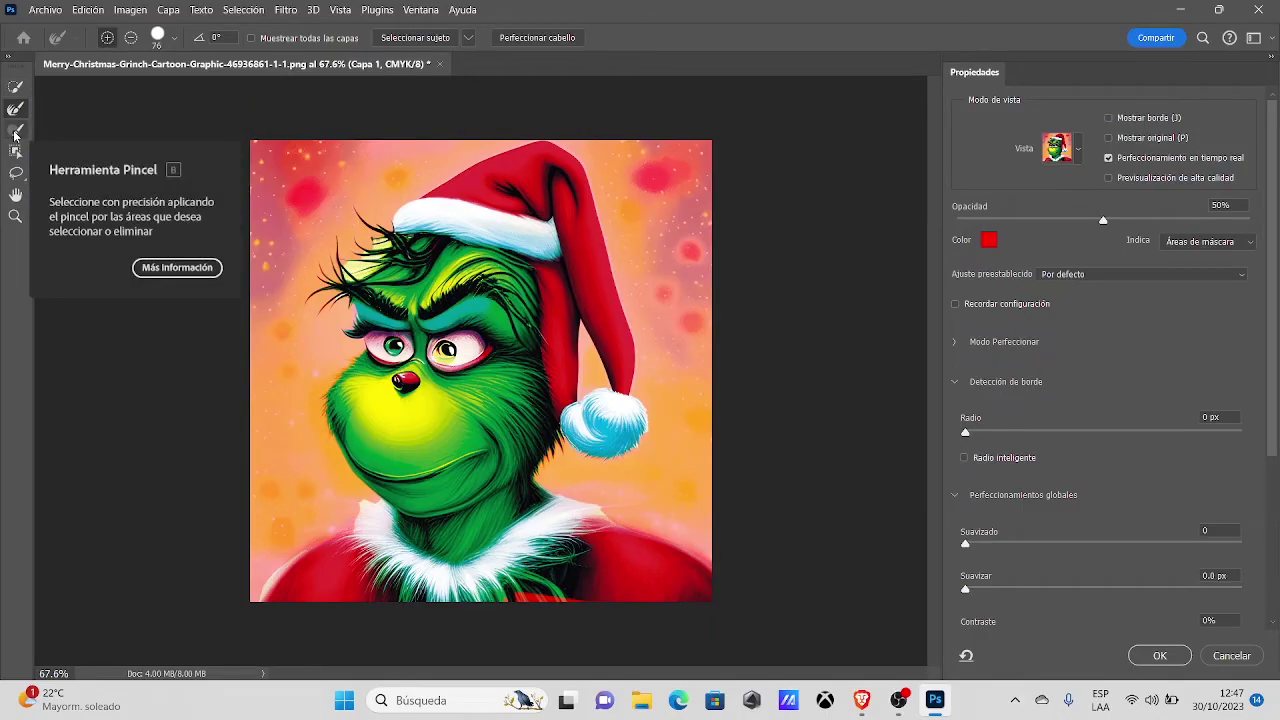
- Clean up the mask edge along the Grinch's left cheek with a size-36 Refine Edge Brush
click(15, 108)
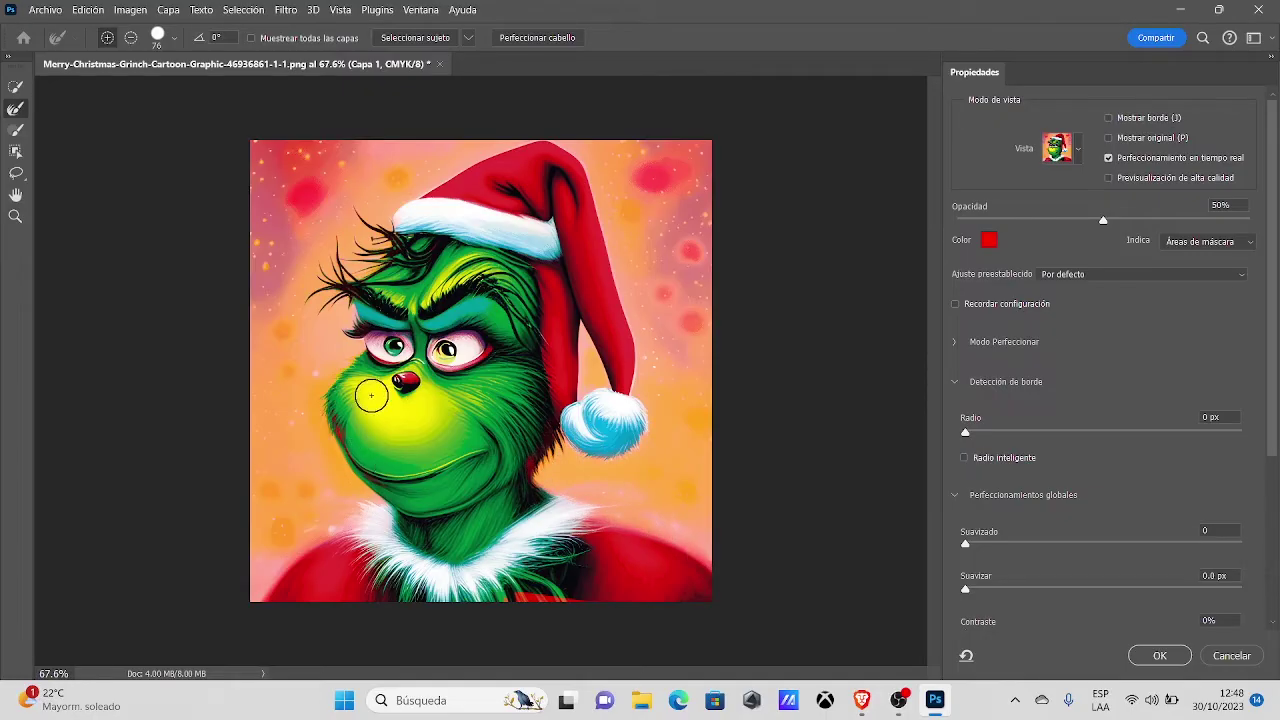
key(z)
drag(378, 445, 425, 440)
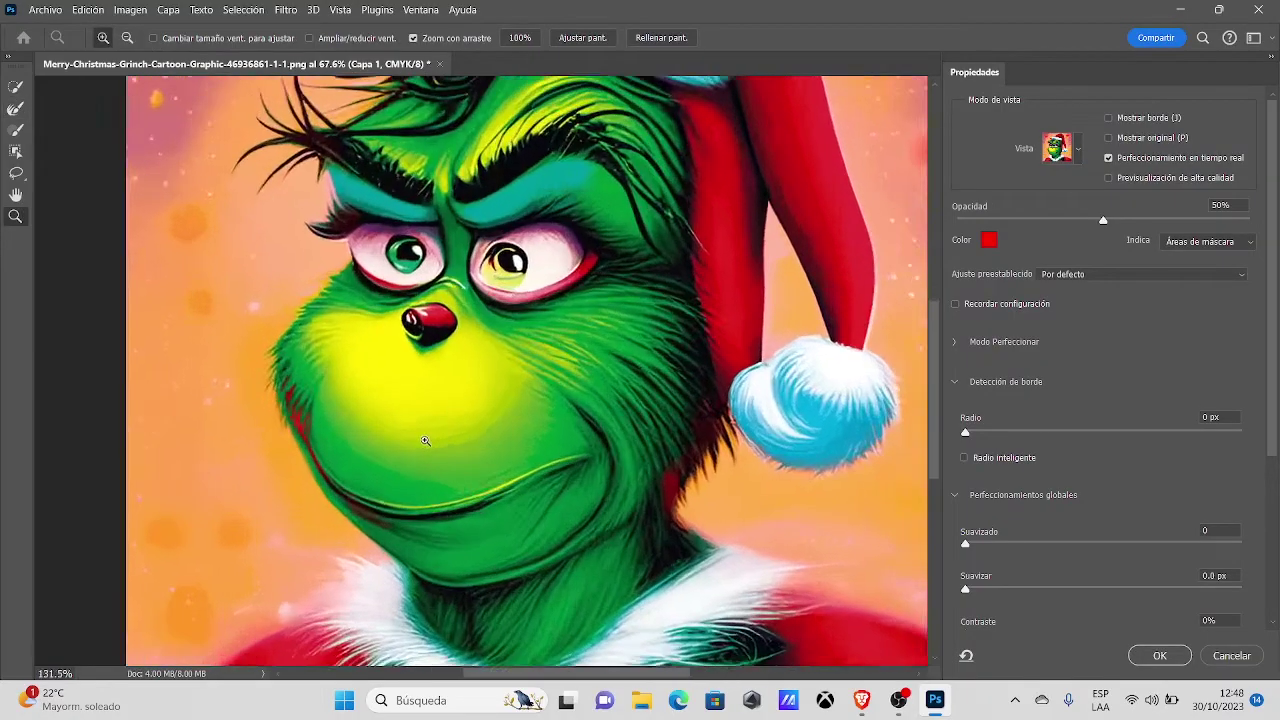
click(425, 440)
click(294, 414)
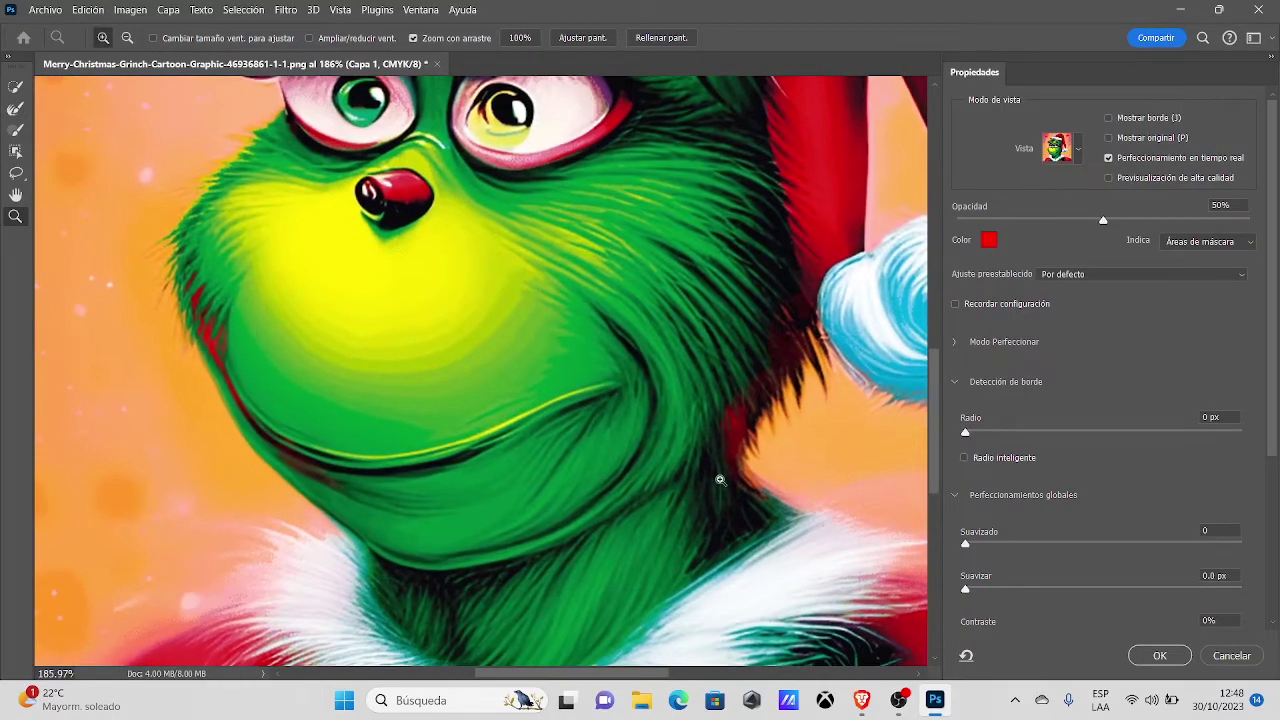
drag(373, 411, 411, 423)
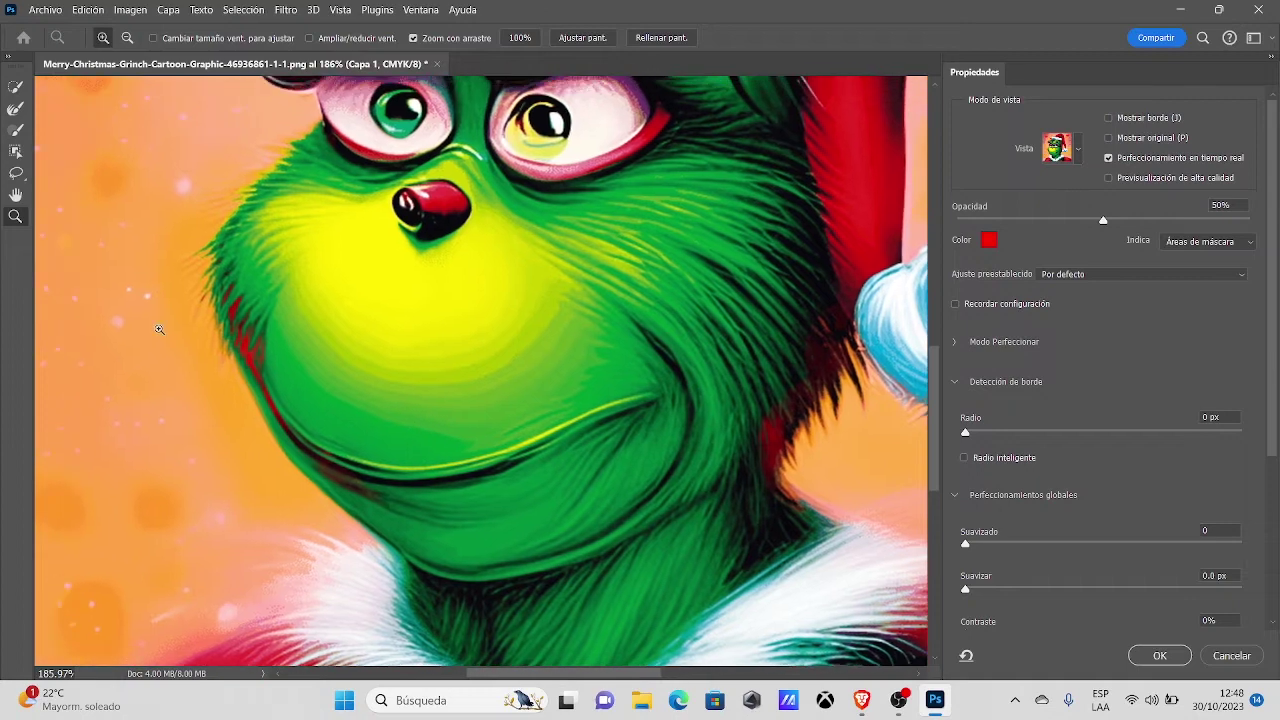
click(16, 132)
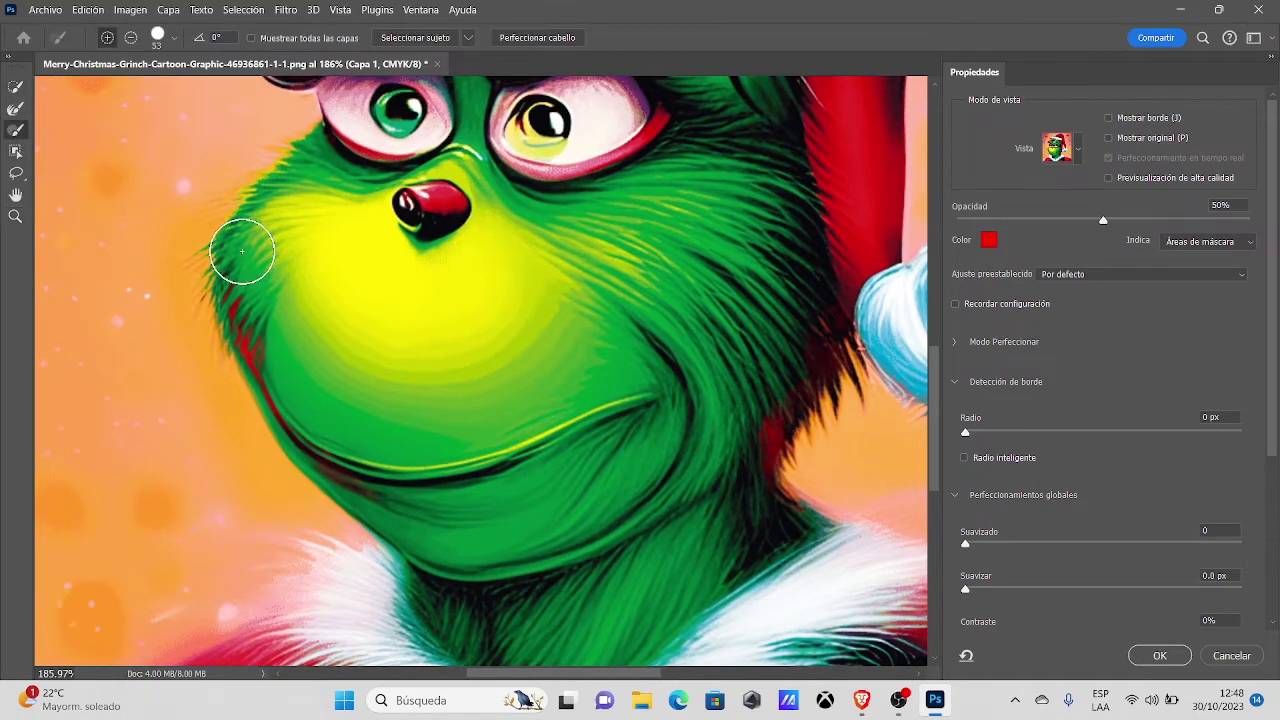
drag(286, 297, 270, 297)
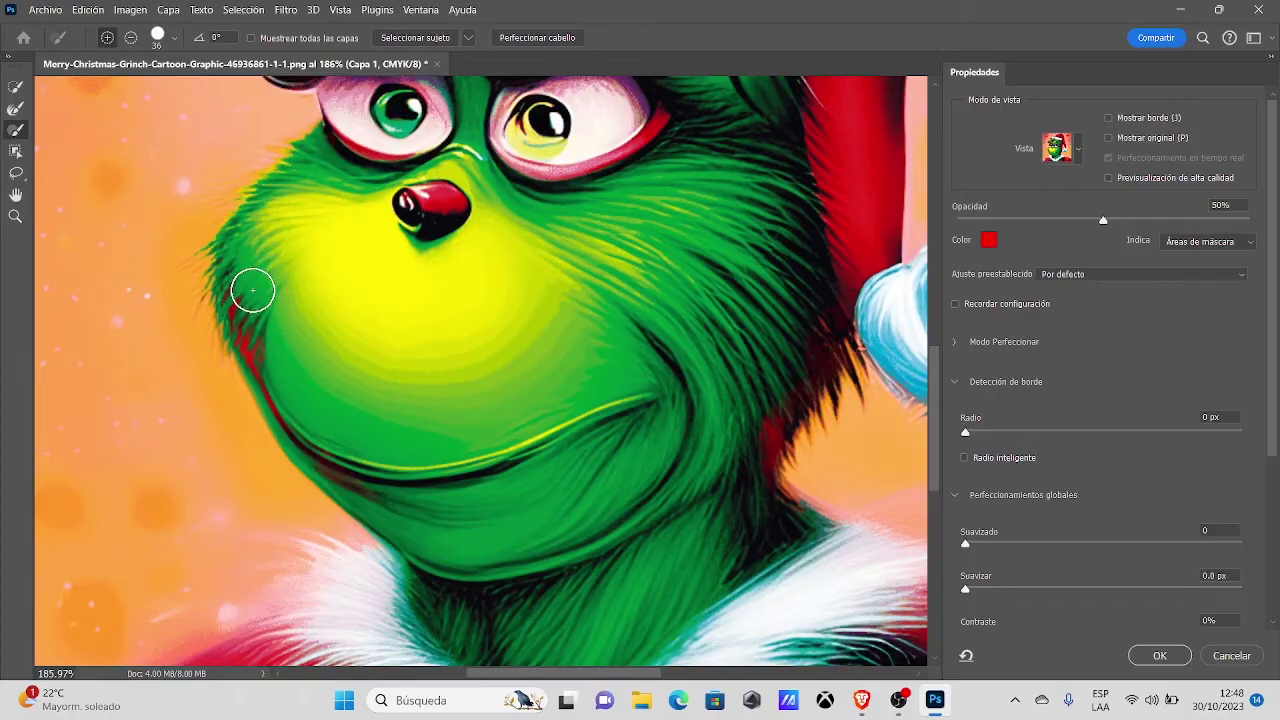
key(alt)
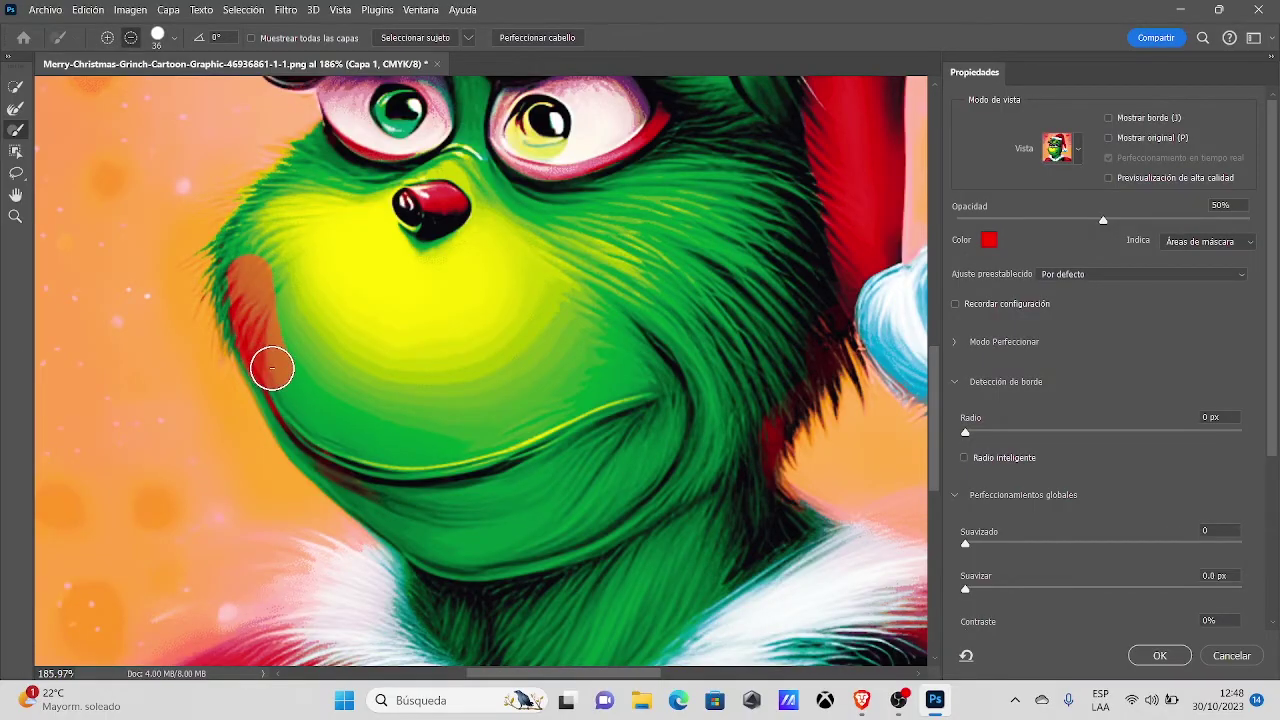
mouse_move(272, 368)
mouse_down()
mouse_move(254, 302)
mouse_move(275, 355)
mouse_up()
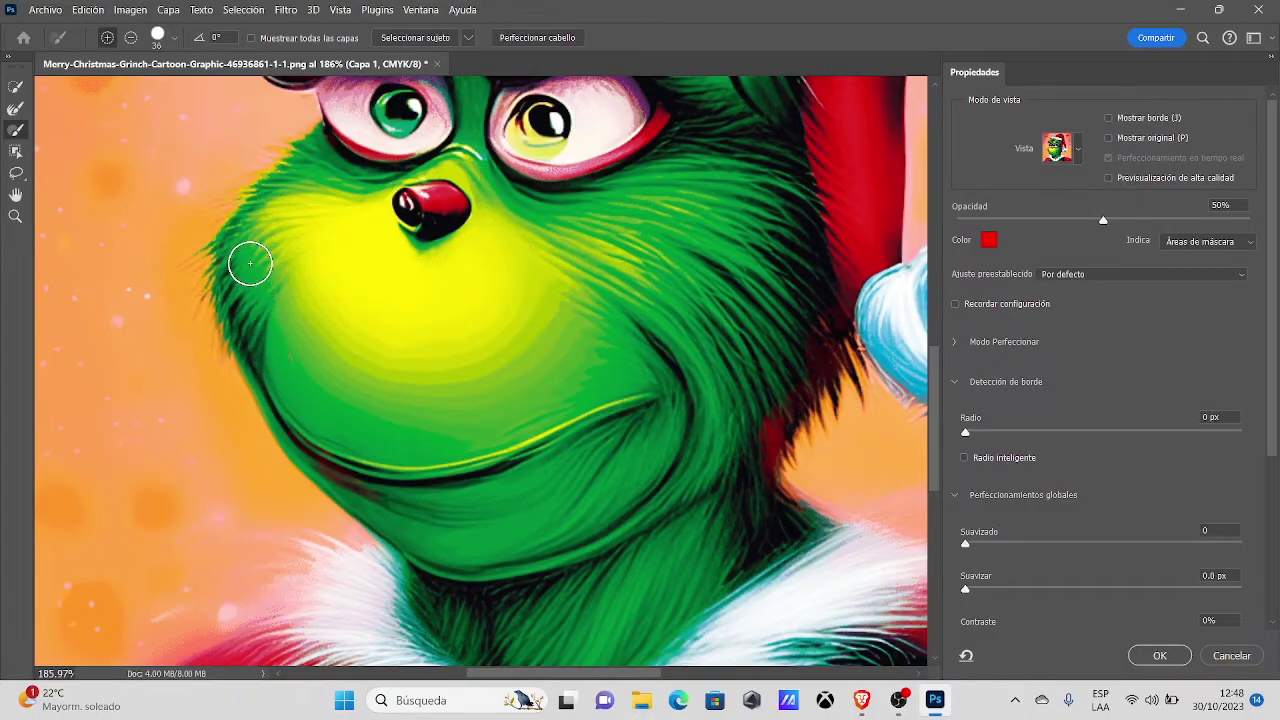
click(132, 40)
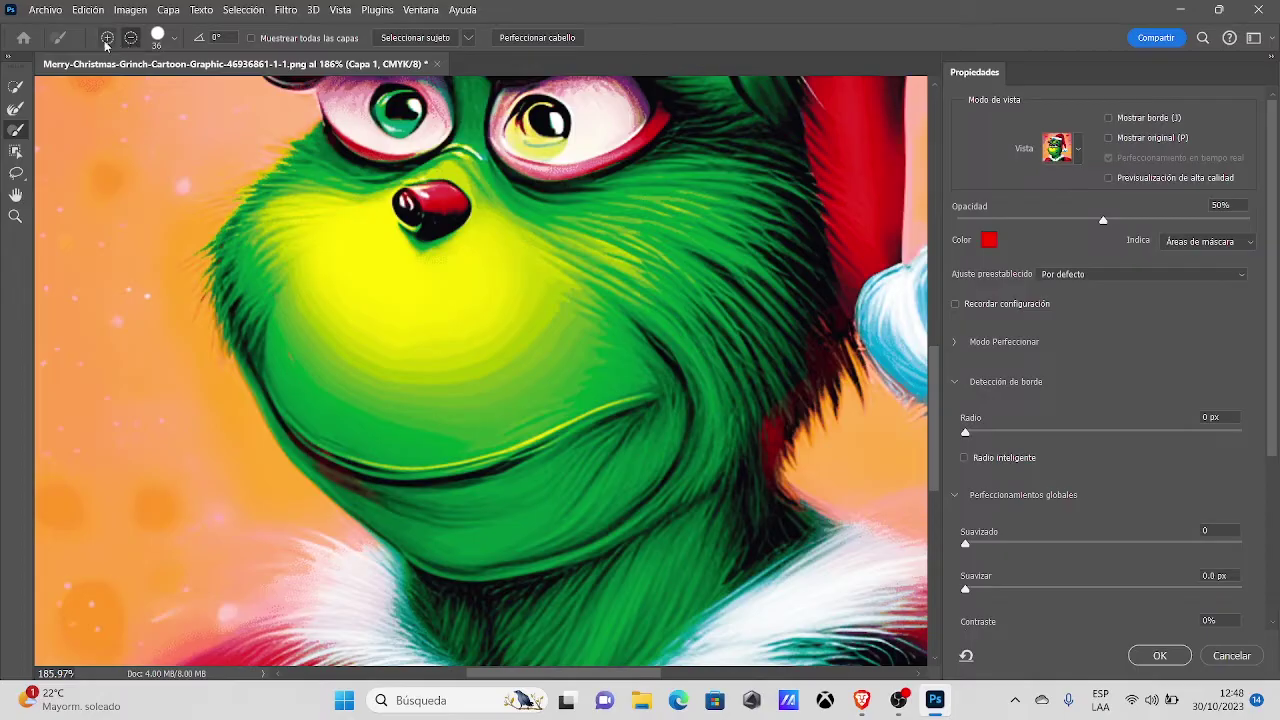
click(107, 39)
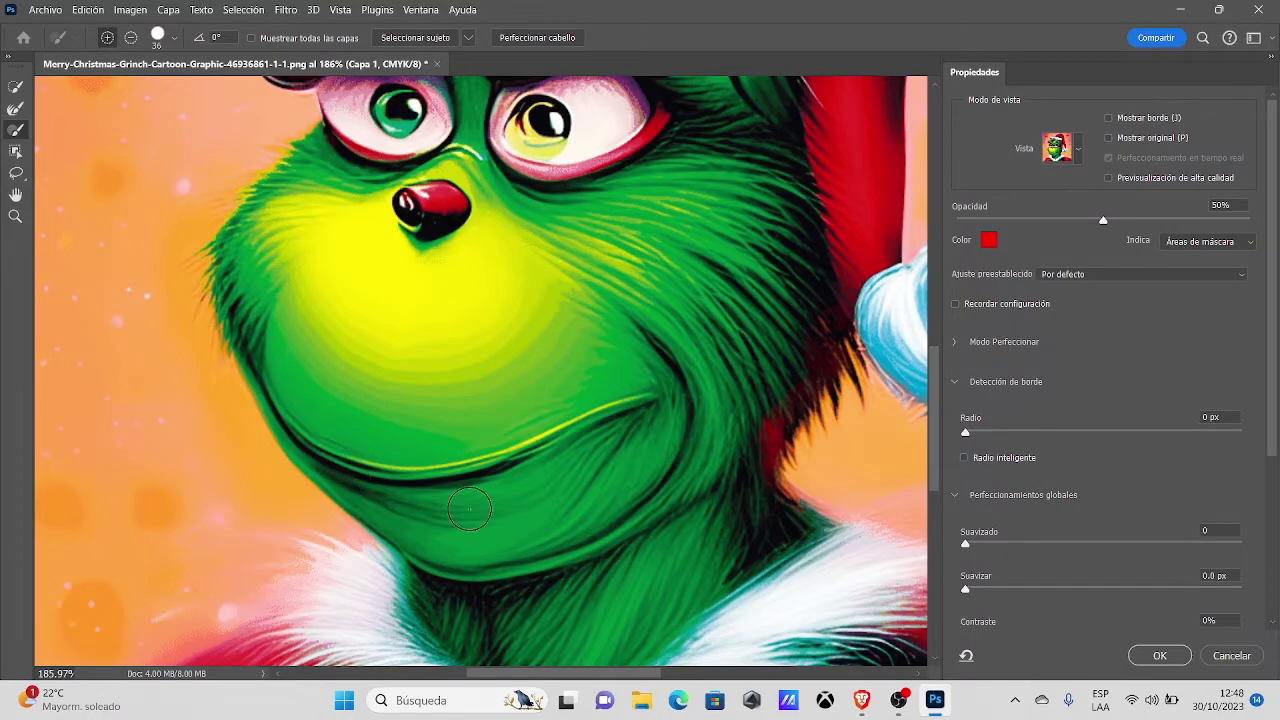
- Bring the hair strands by the hat brim into view and shrink the Refine Edge Brush to about 4 px
drag(526, 331, 413, 289)
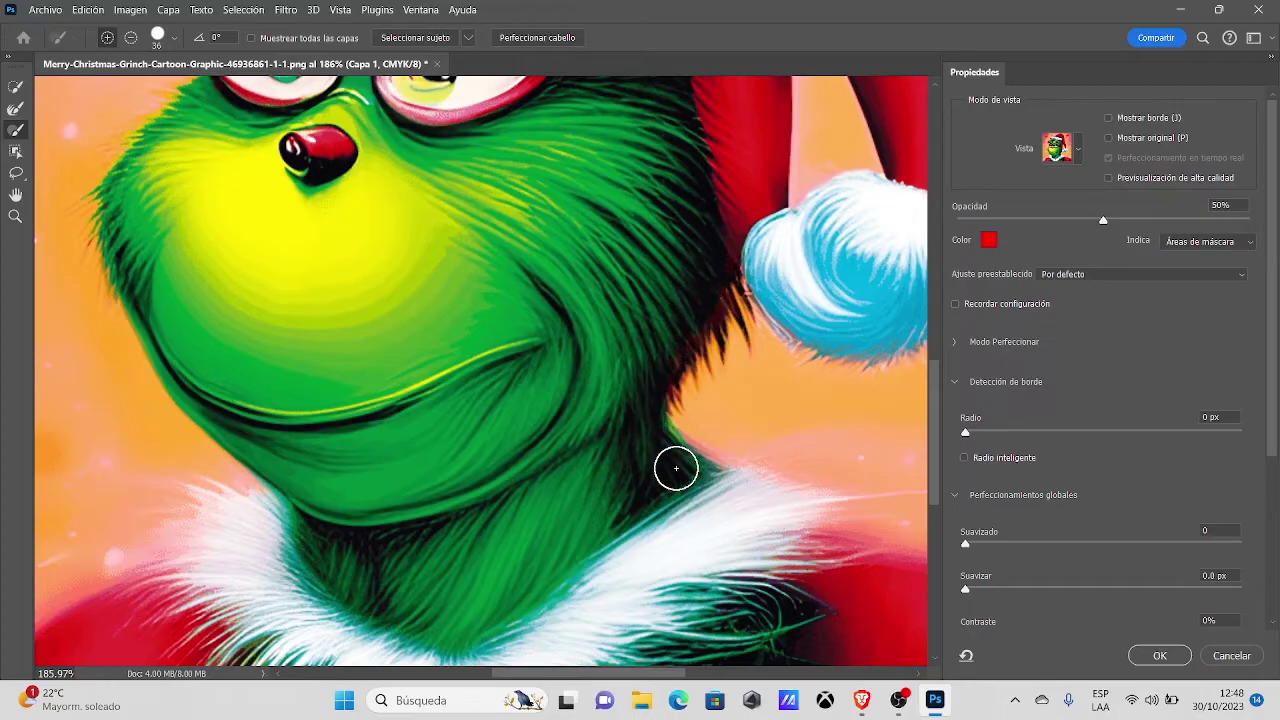
mouse_move(634, 471)
mouse_down()
mouse_move(551, 514)
mouse_move(399, 430)
mouse_up()
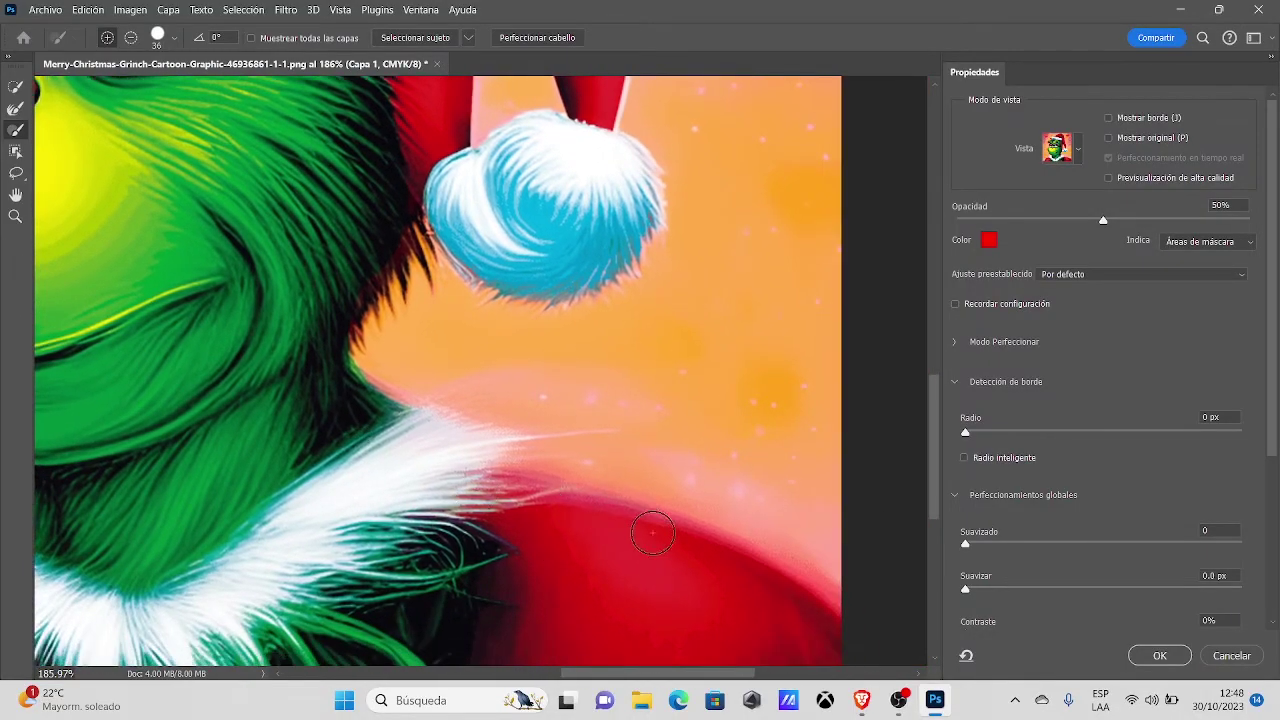
drag(337, 320, 318, 472)
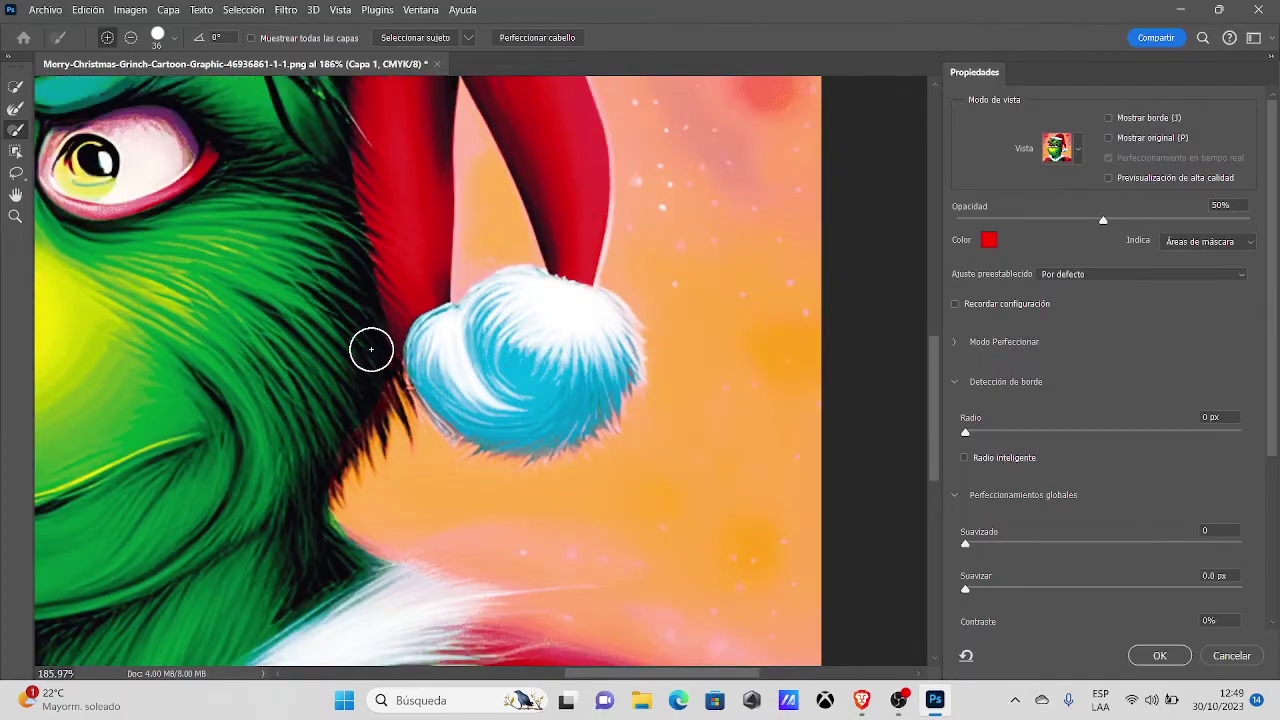
drag(377, 206, 366, 370)
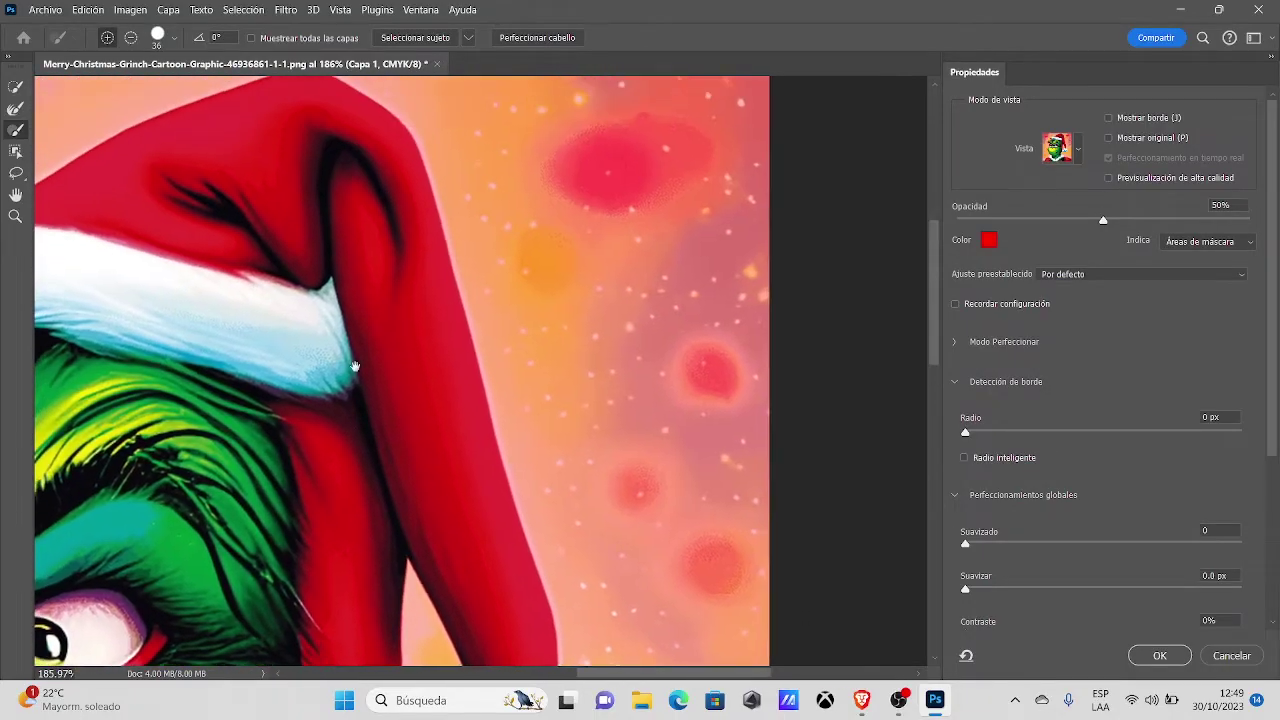
mouse_move(399, 165)
mouse_down()
mouse_move(160, 337)
mouse_move(417, 217)
mouse_up()
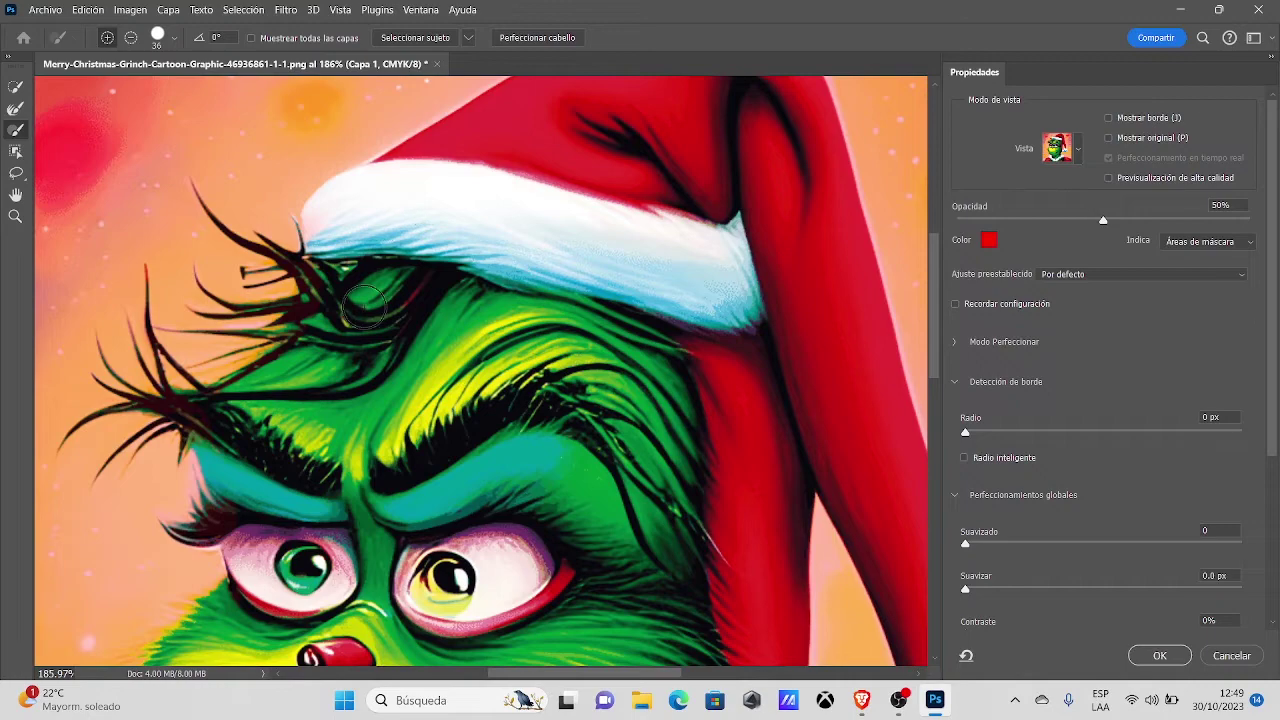
mouse_move(363, 308)
mouse_down()
mouse_move(240, 296)
mouse_move(270, 248)
mouse_up()
key(z)
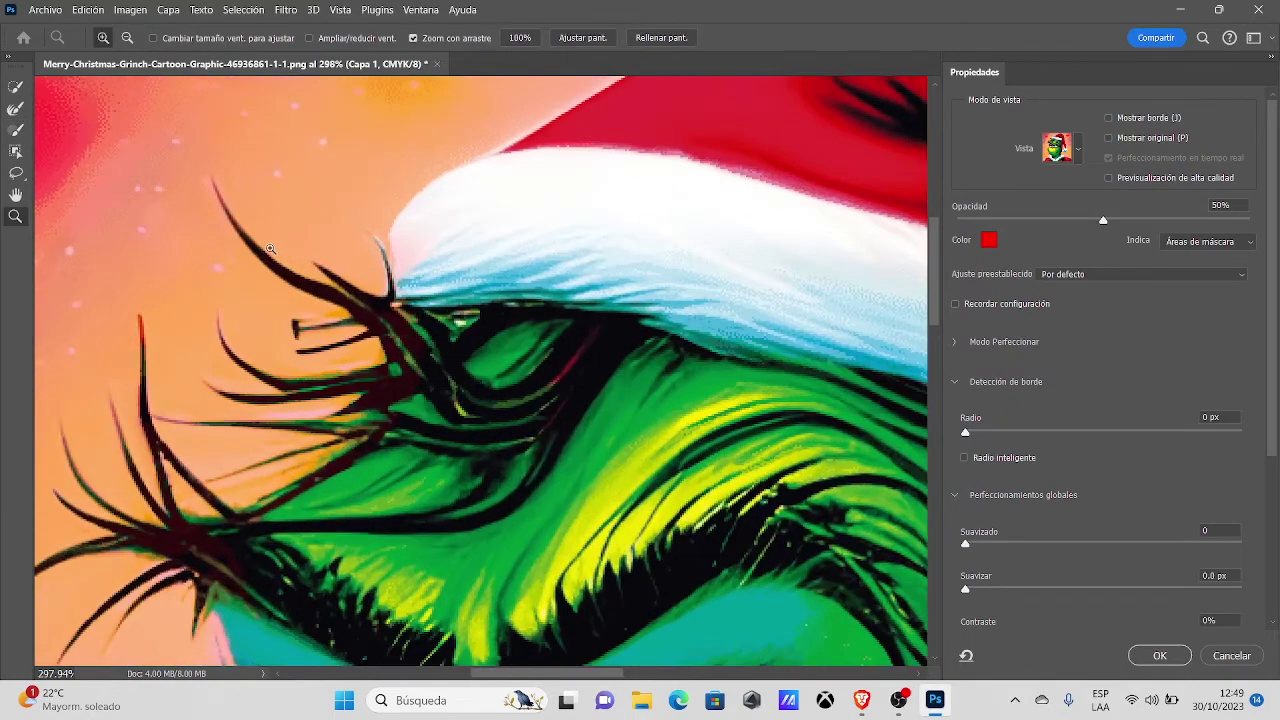
click(16, 130)
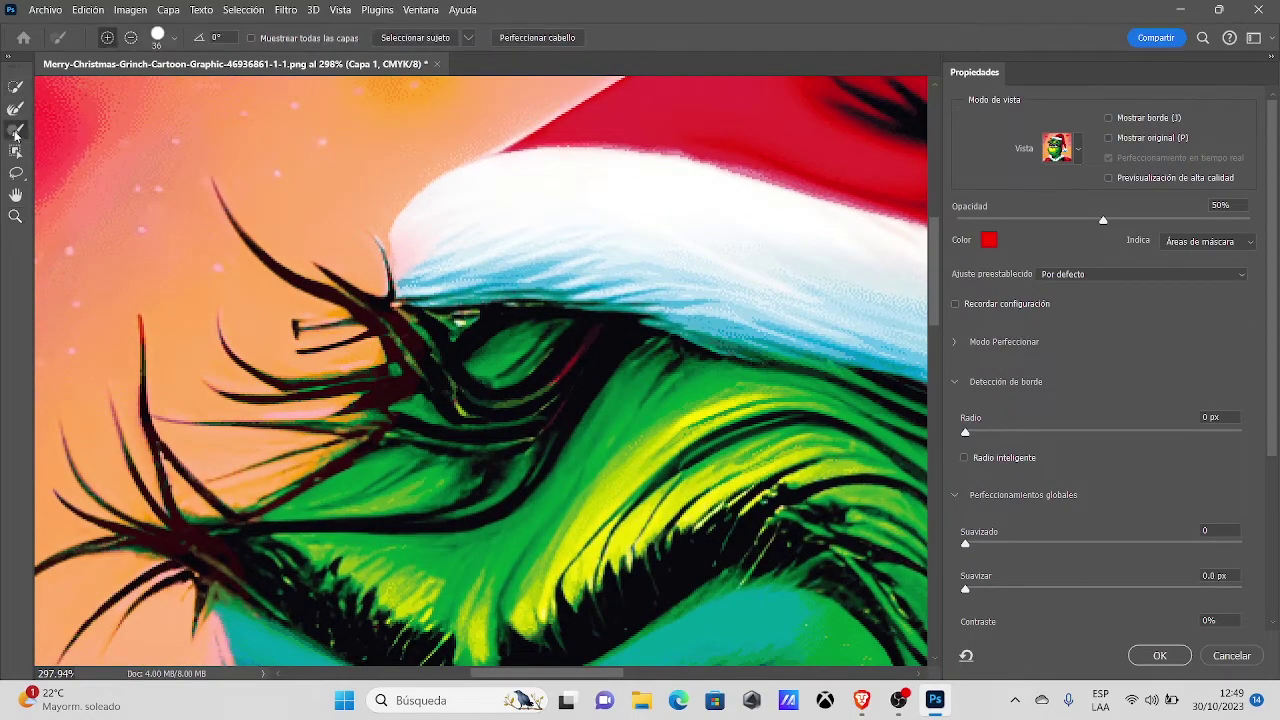
drag(228, 195, 237, 222)
- Turn on Smart Radius, keeping the A medida refinement preset
key(z)
scroll(400, 320, down, 5)
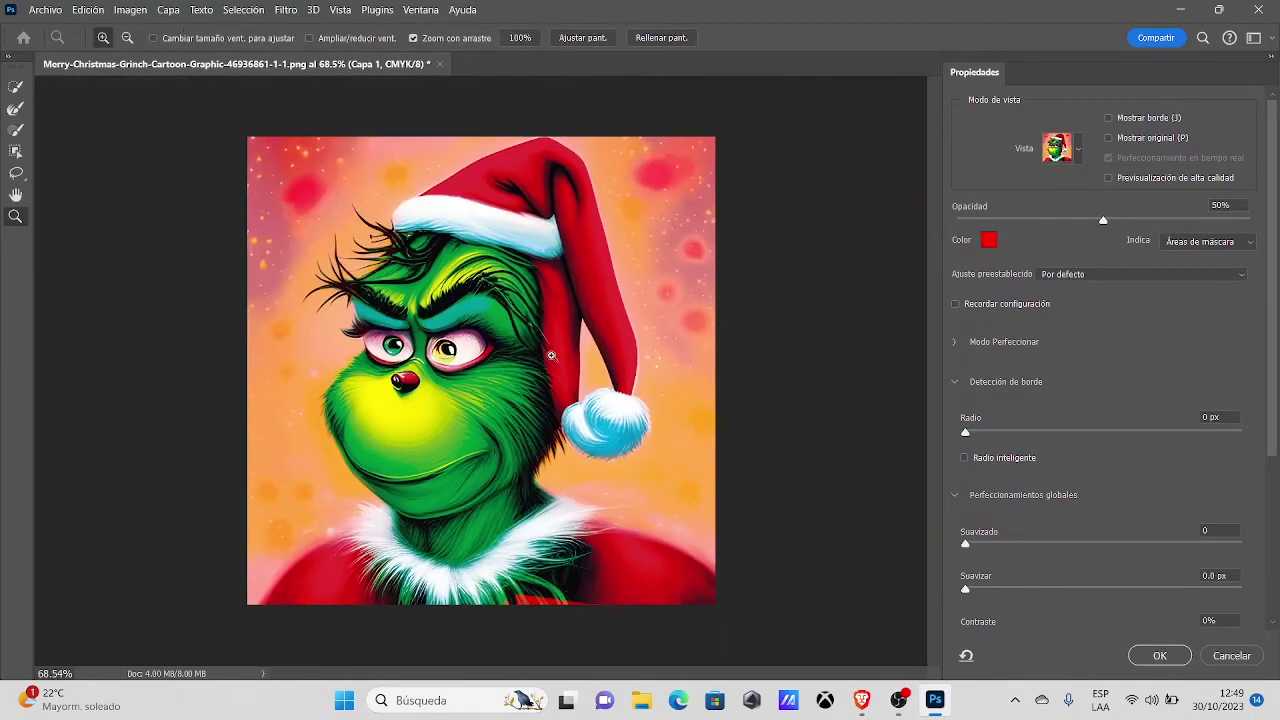
scroll(1259, 447, down, 1)
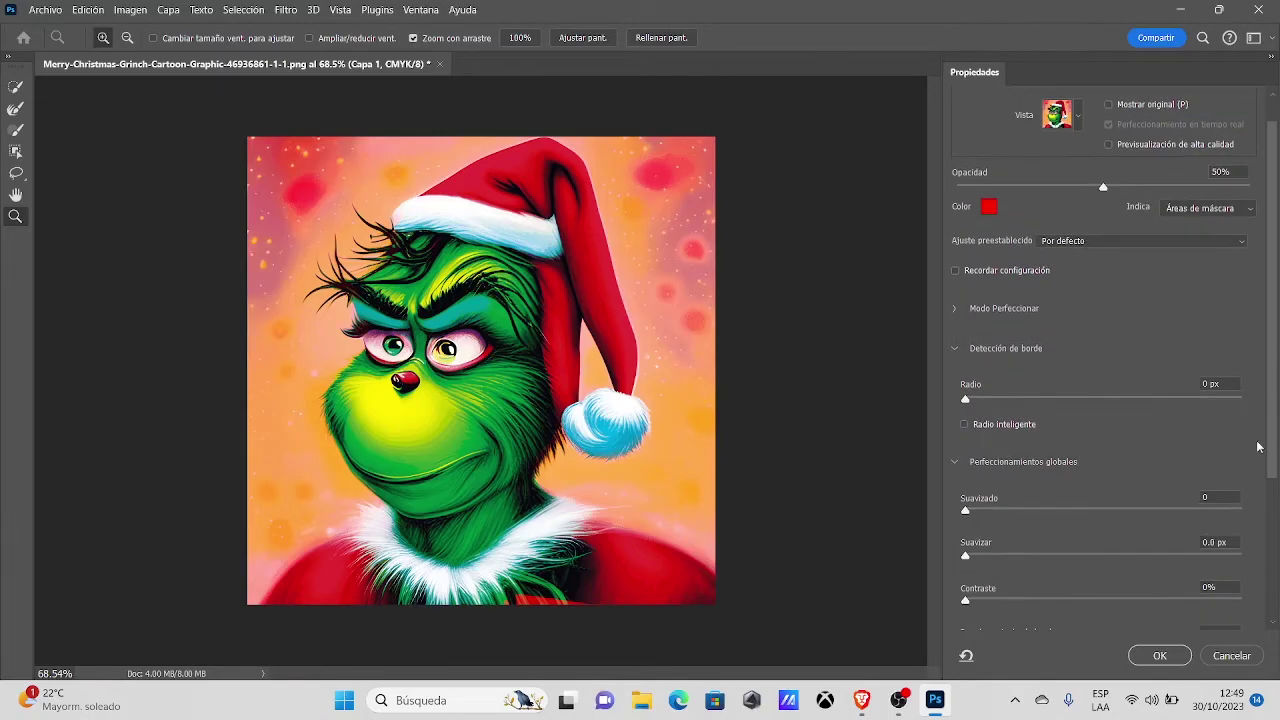
click(964, 425)
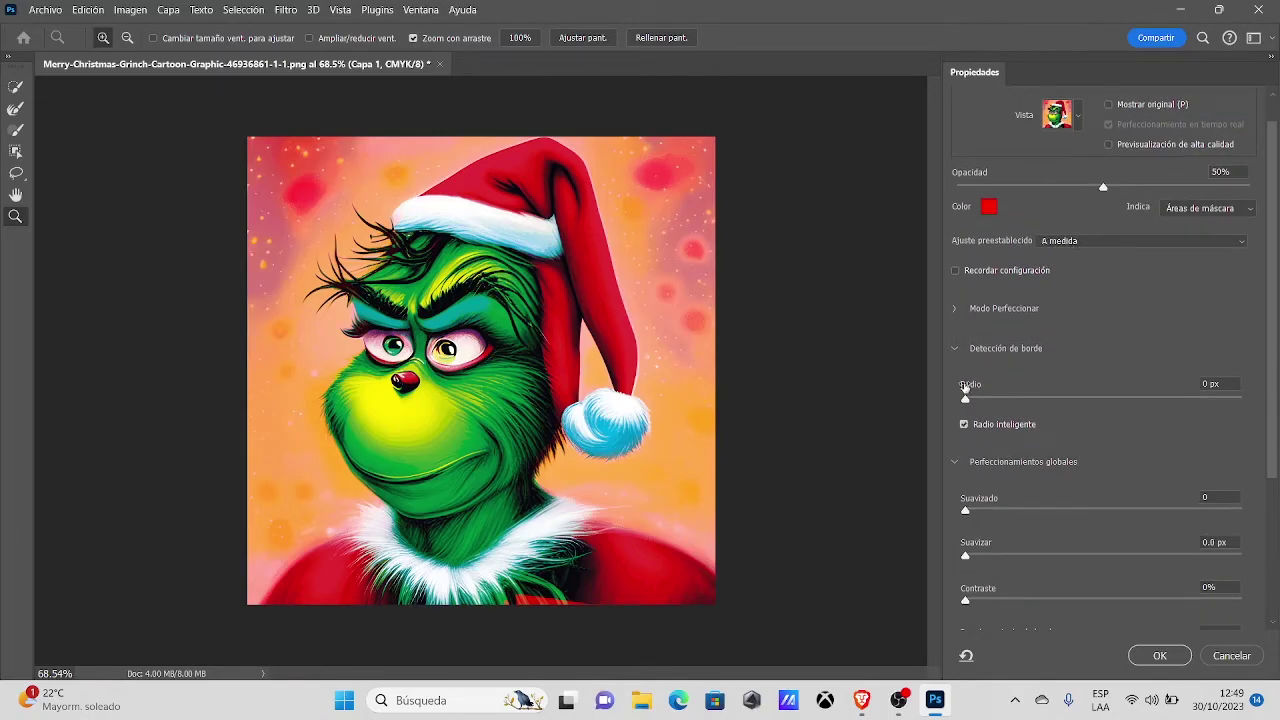
click(955, 310)
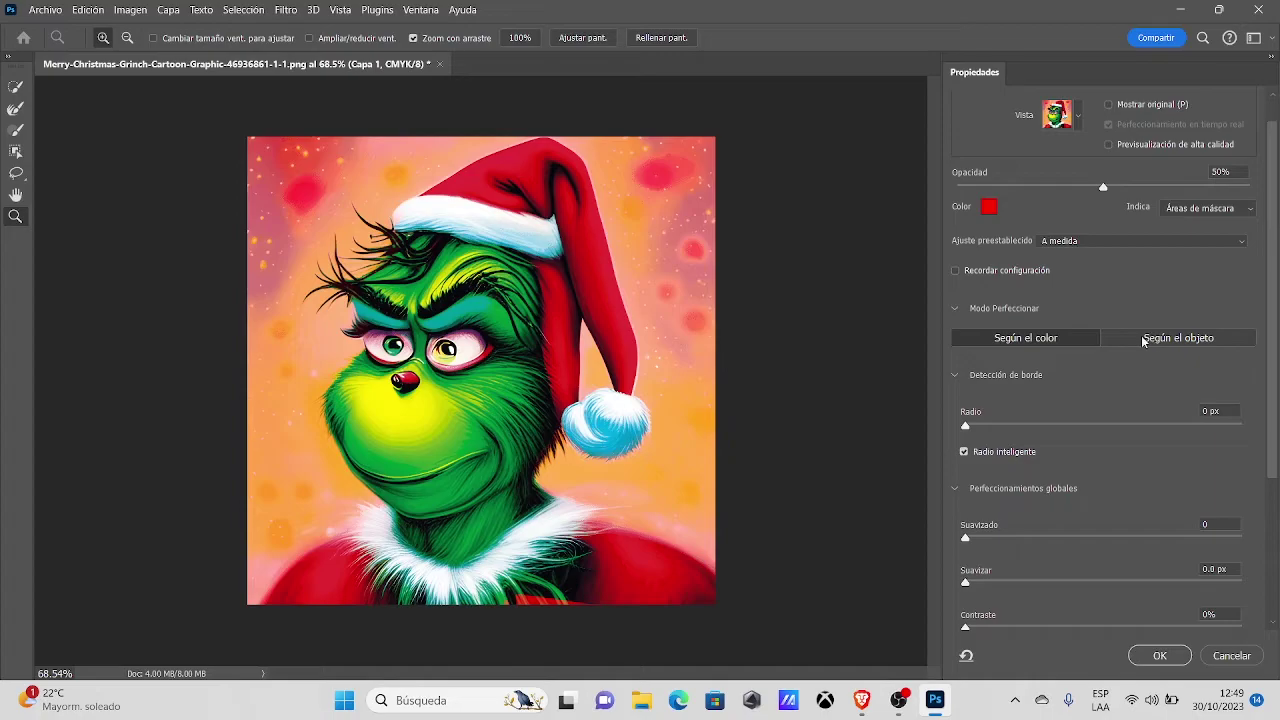
click(1110, 241)
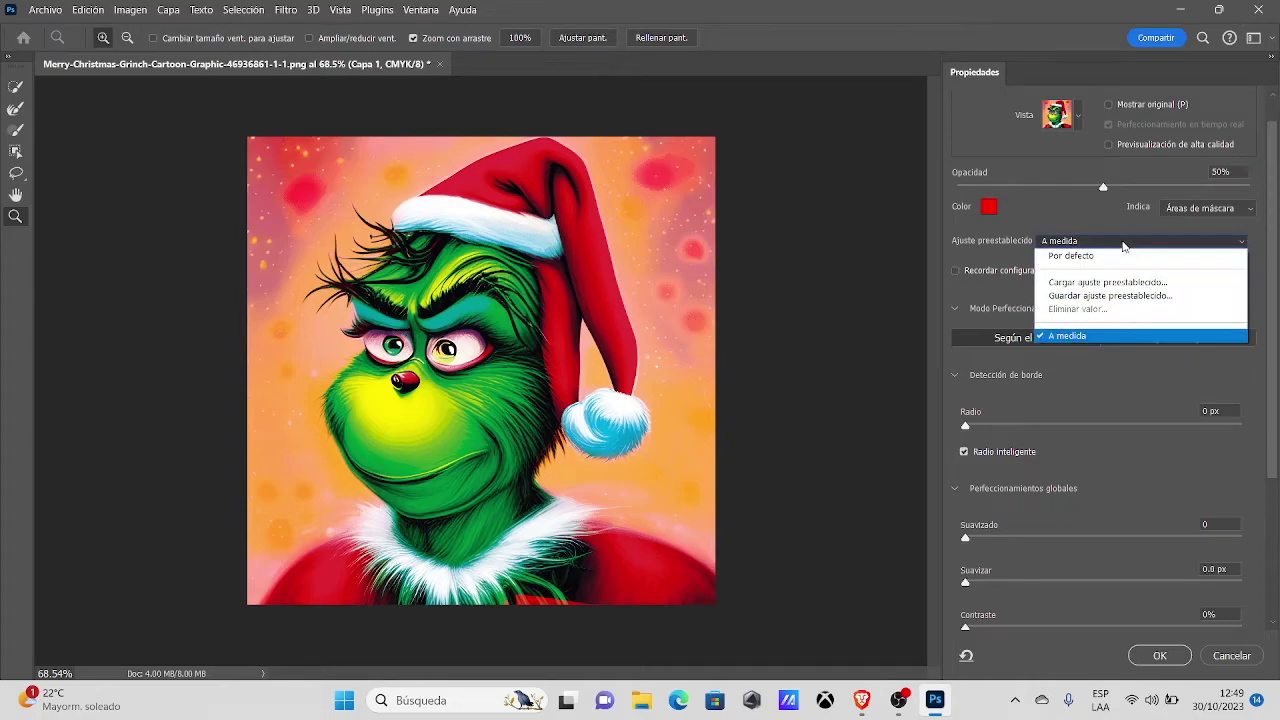
click(1123, 243)
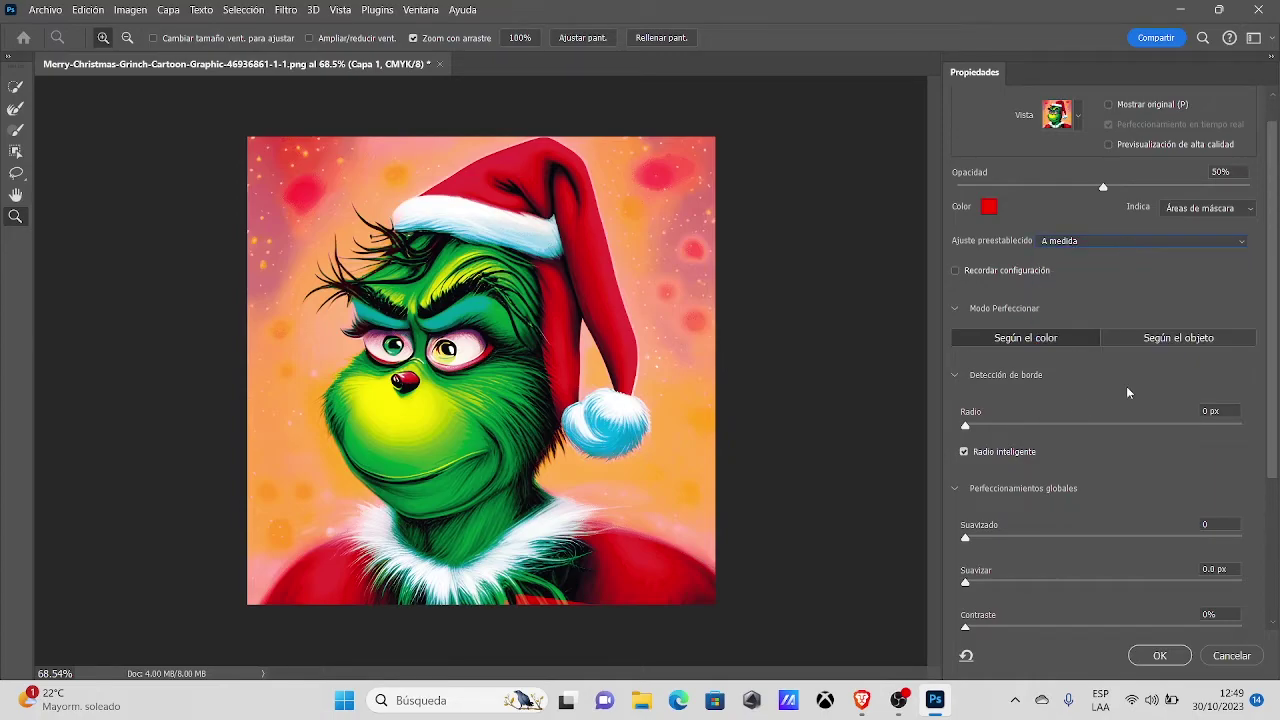
- Set Smooth to 1.0 px and Shift Edge to 1%, and accept the refined selection
scroll(1125, 405, down, 1)
scroll(1140, 440, down, 1)
scroll(1160, 470, down, 1)
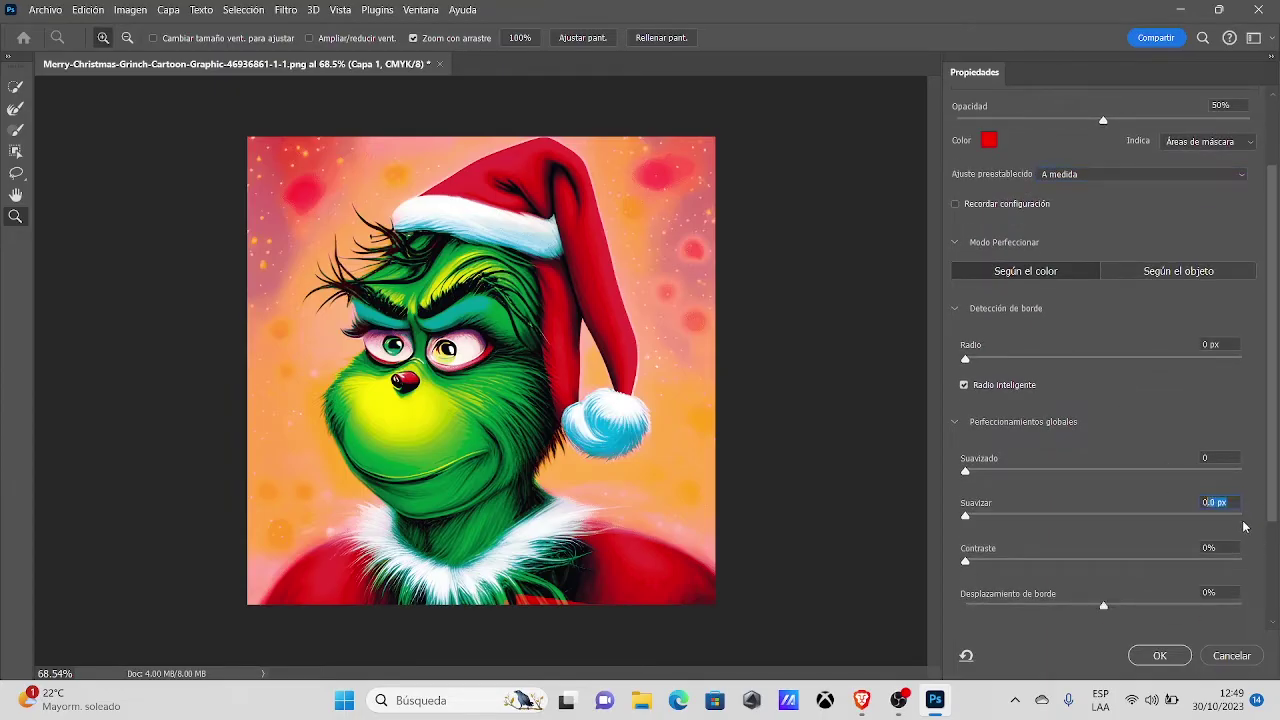
text(1)
key(Return)
scroll(1152, 540, down, 1)
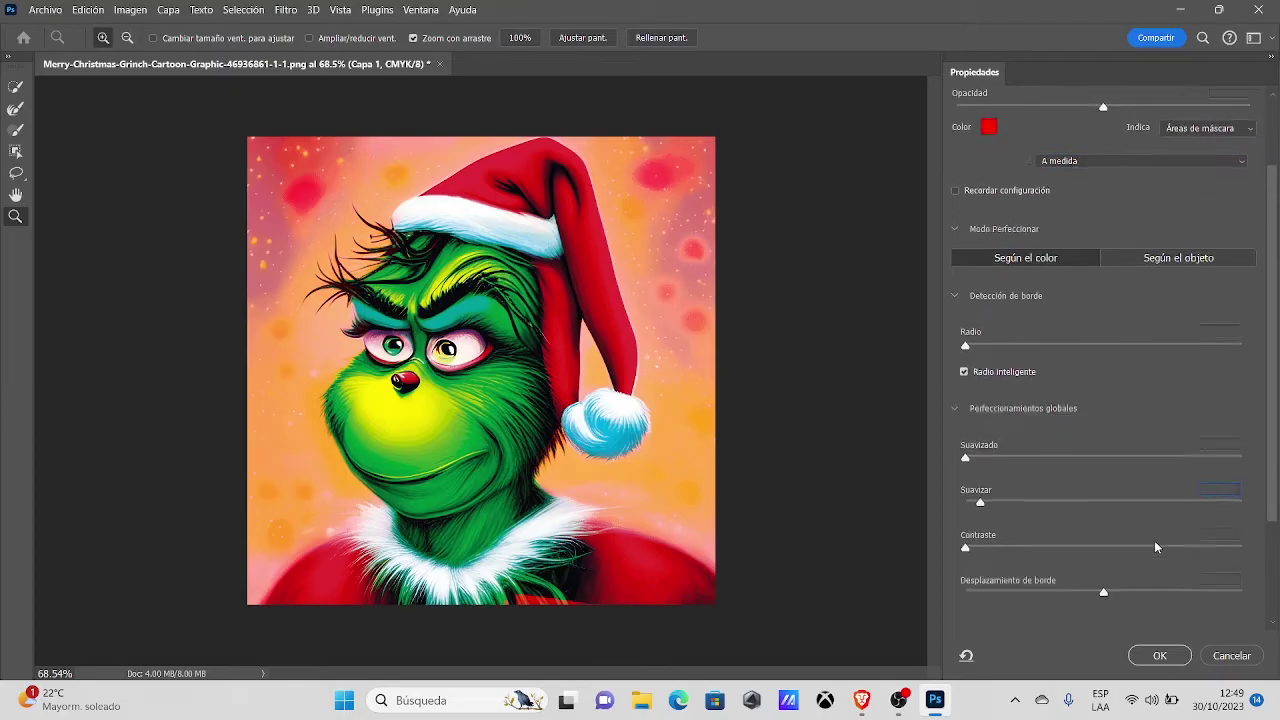
scroll(1154, 540, down, 1)
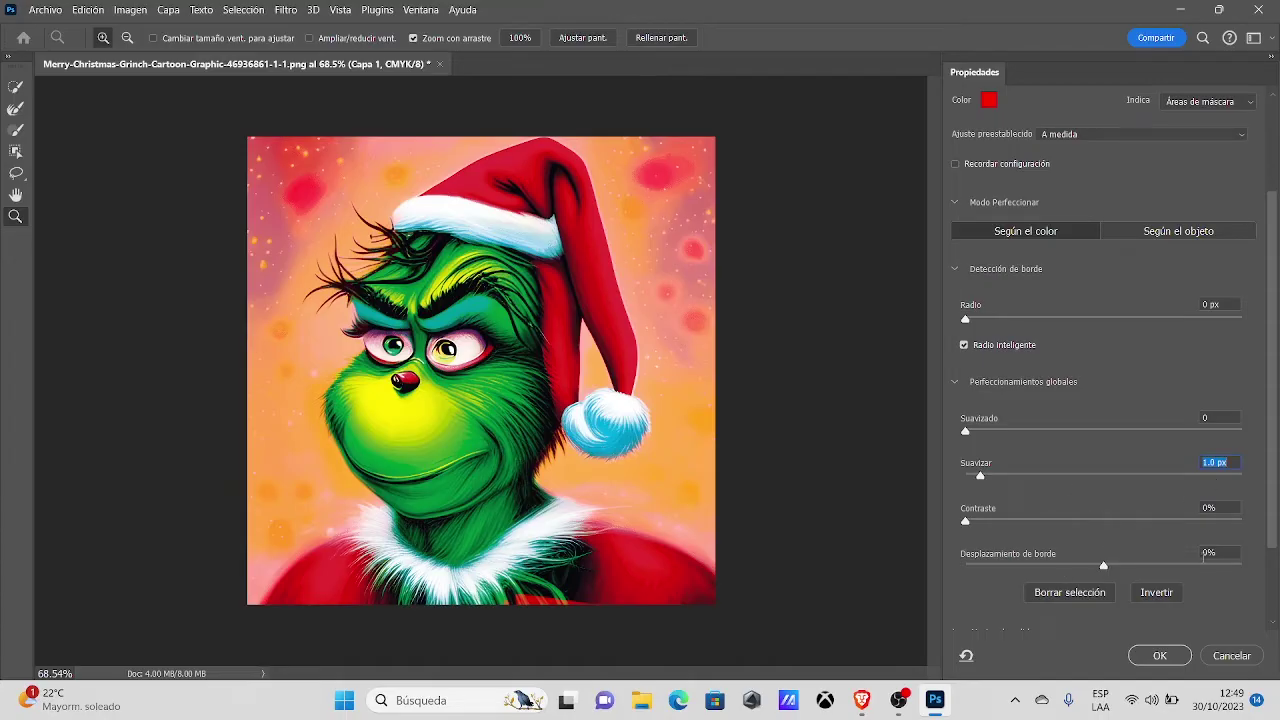
text(1)
click(1162, 656)
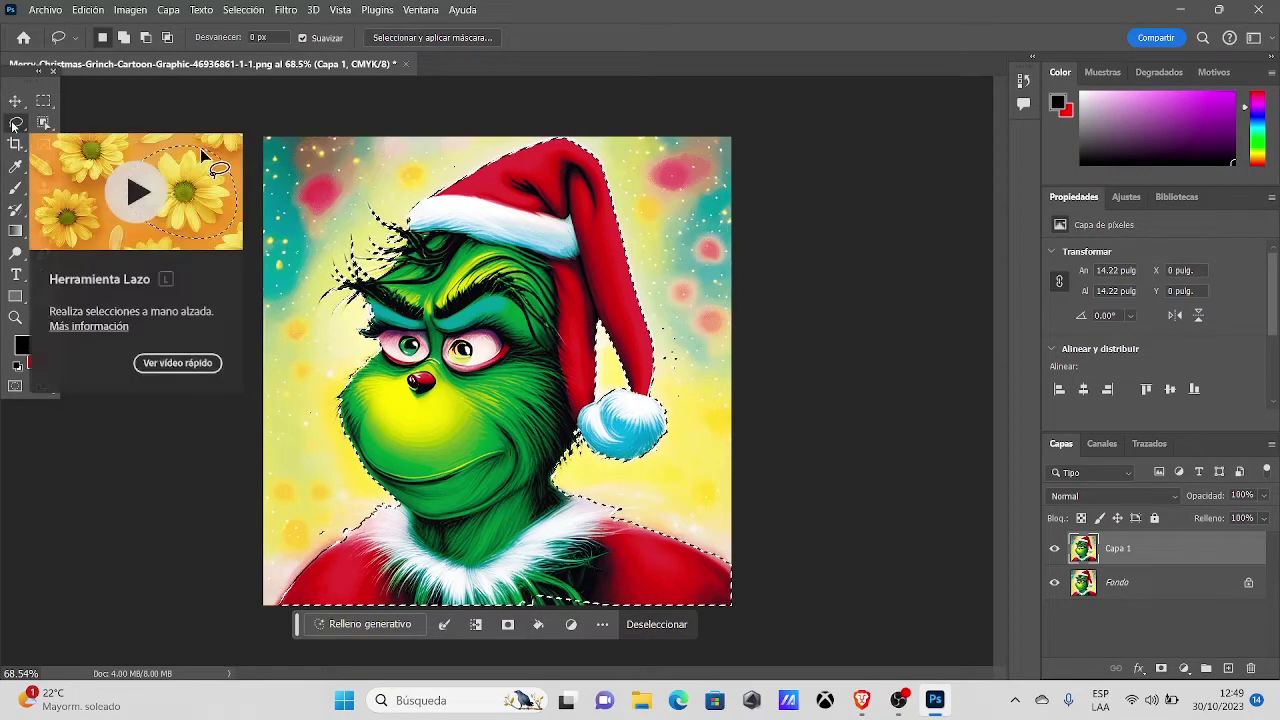
- Add a final bit to the selection, copy the Grinch onto Capa 2, and hide Fondo
key(shift)
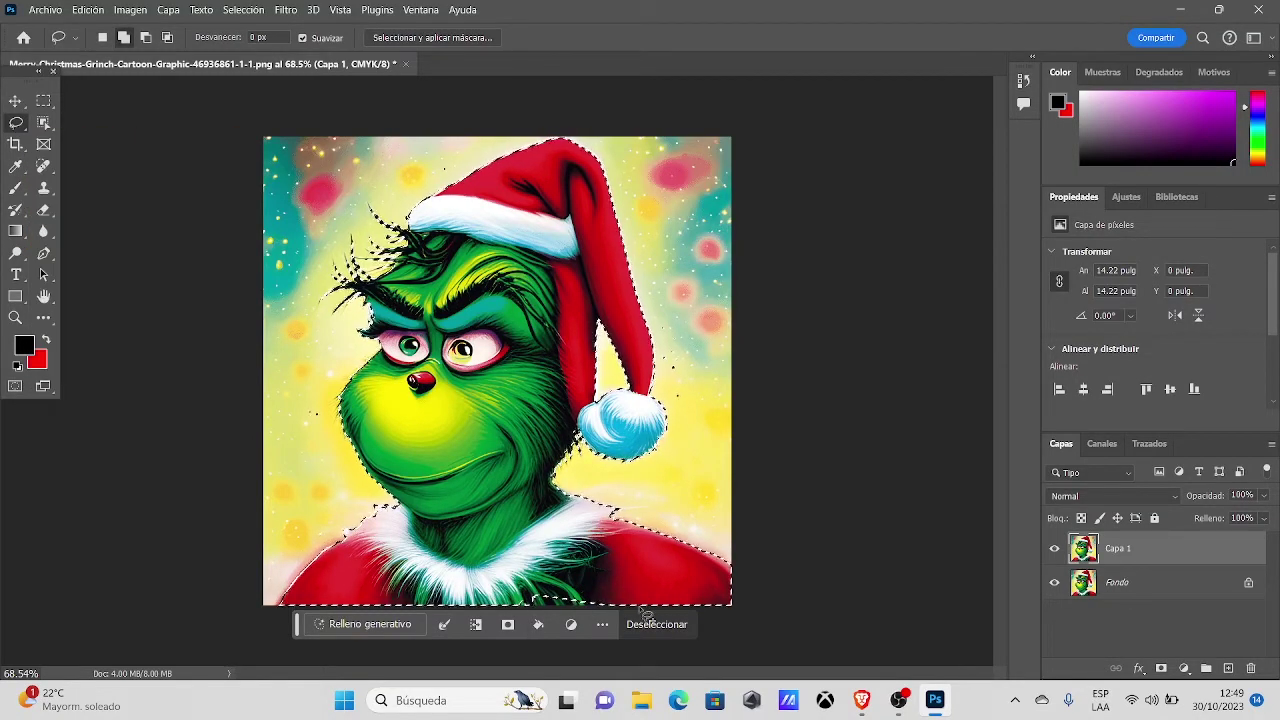
mouse_move(630, 617)
mouse_down()
mouse_move(563, 615)
mouse_move(643, 614)
mouse_up()
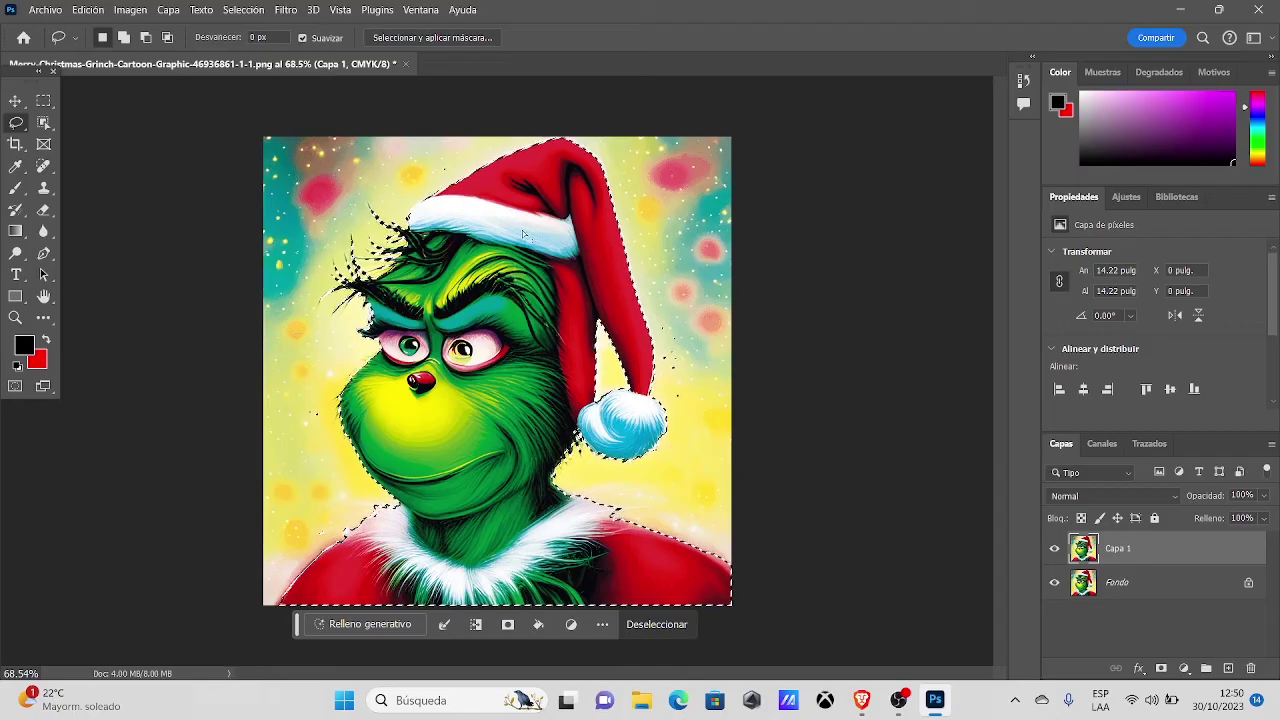
key(ctrl+j)
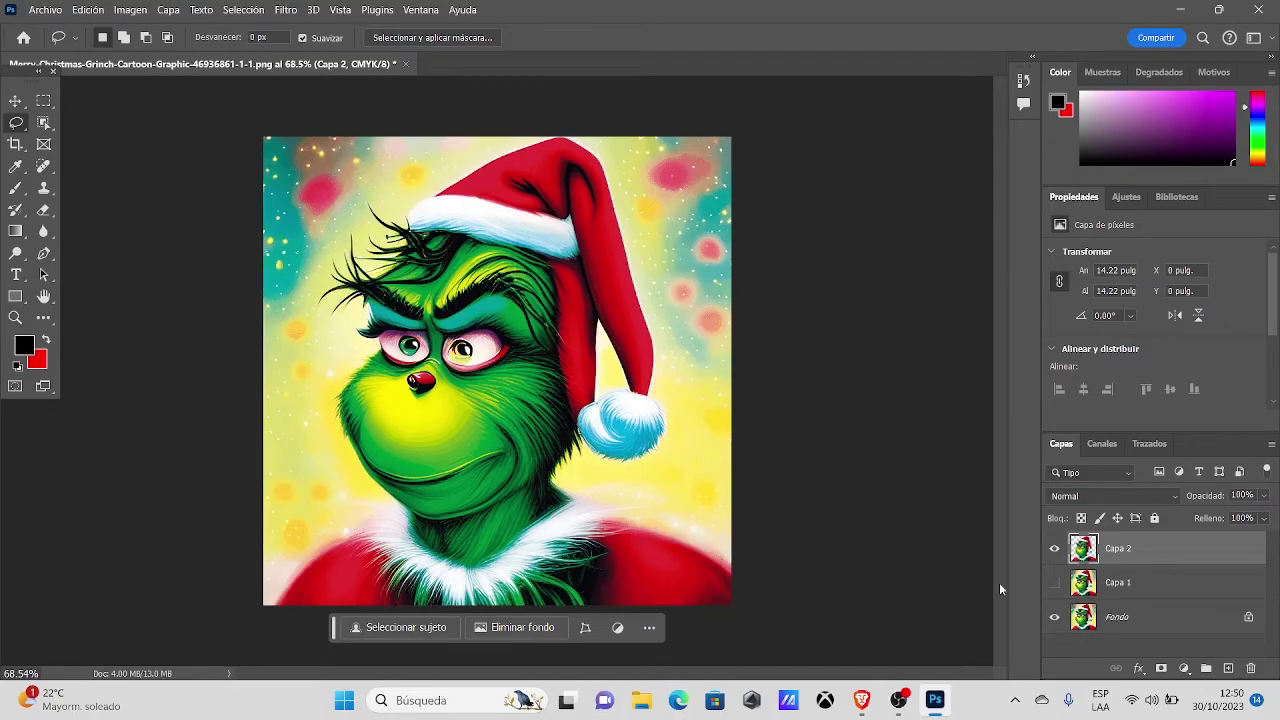
click(1056, 619)
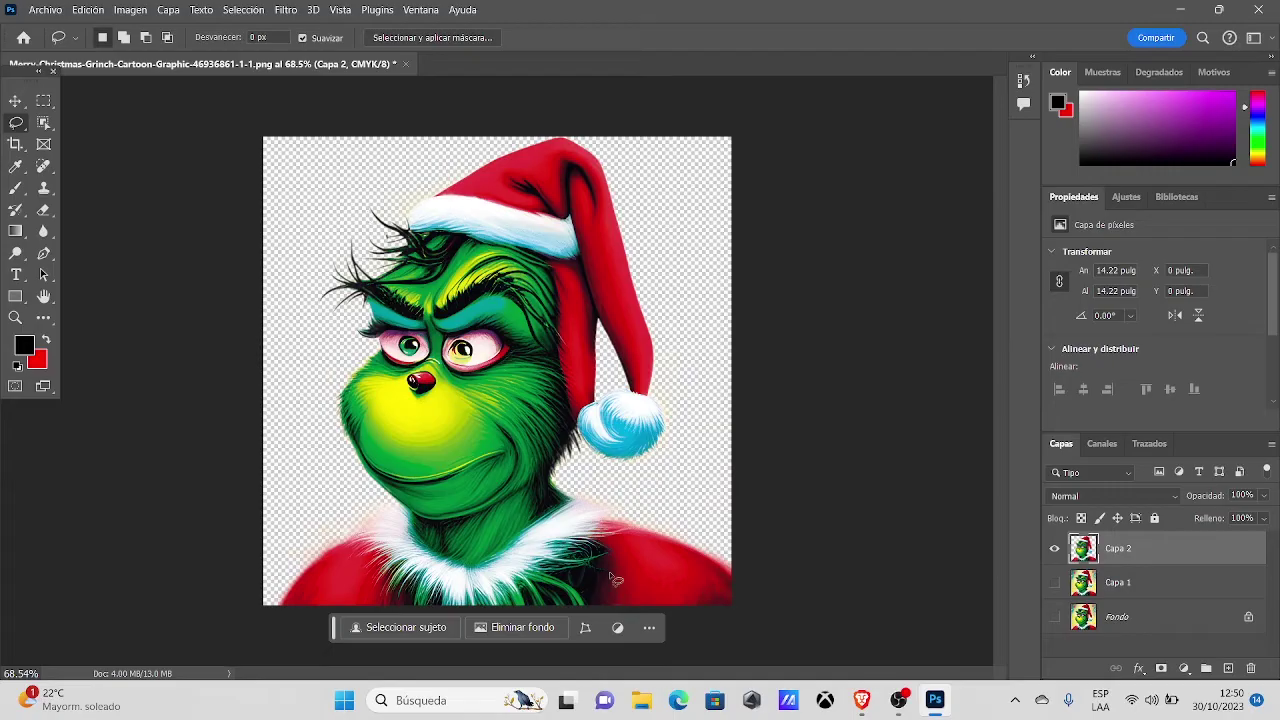
click(1181, 592)
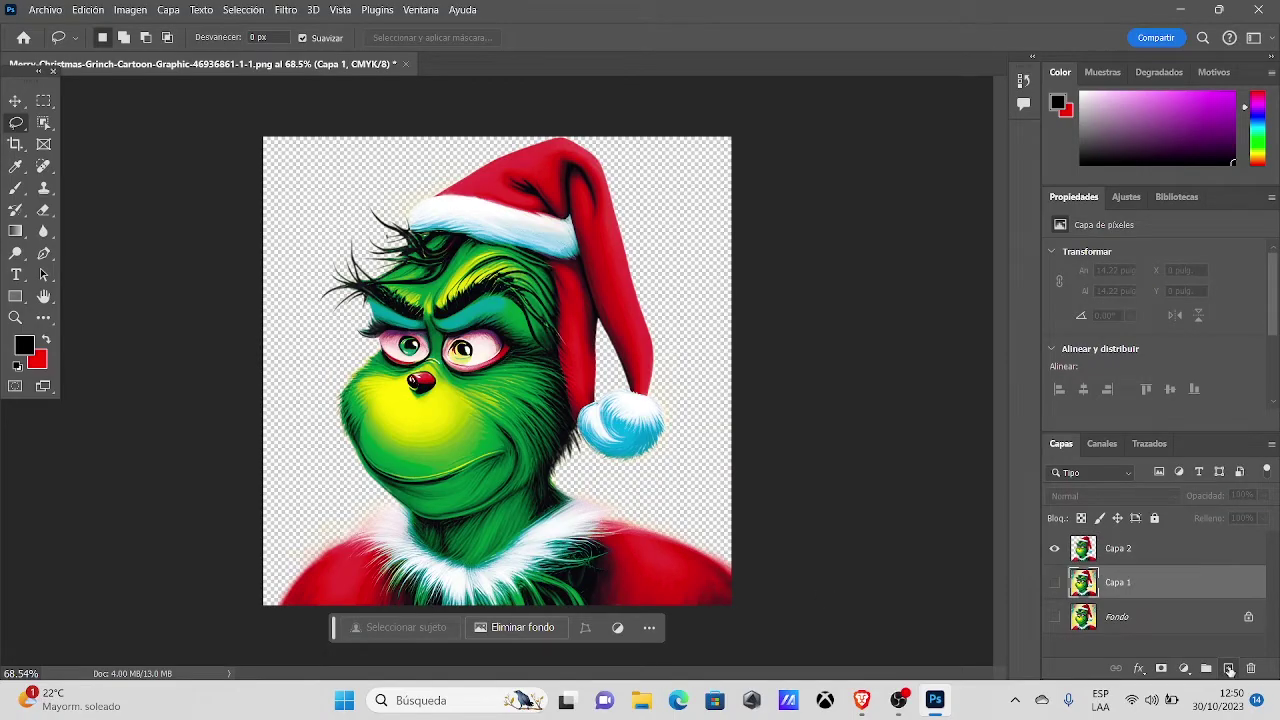
- Add a red-filled Capa 3 and a black-filled Capa 4 beneath the Grinch, then reselect Capa 2
click(1229, 668)
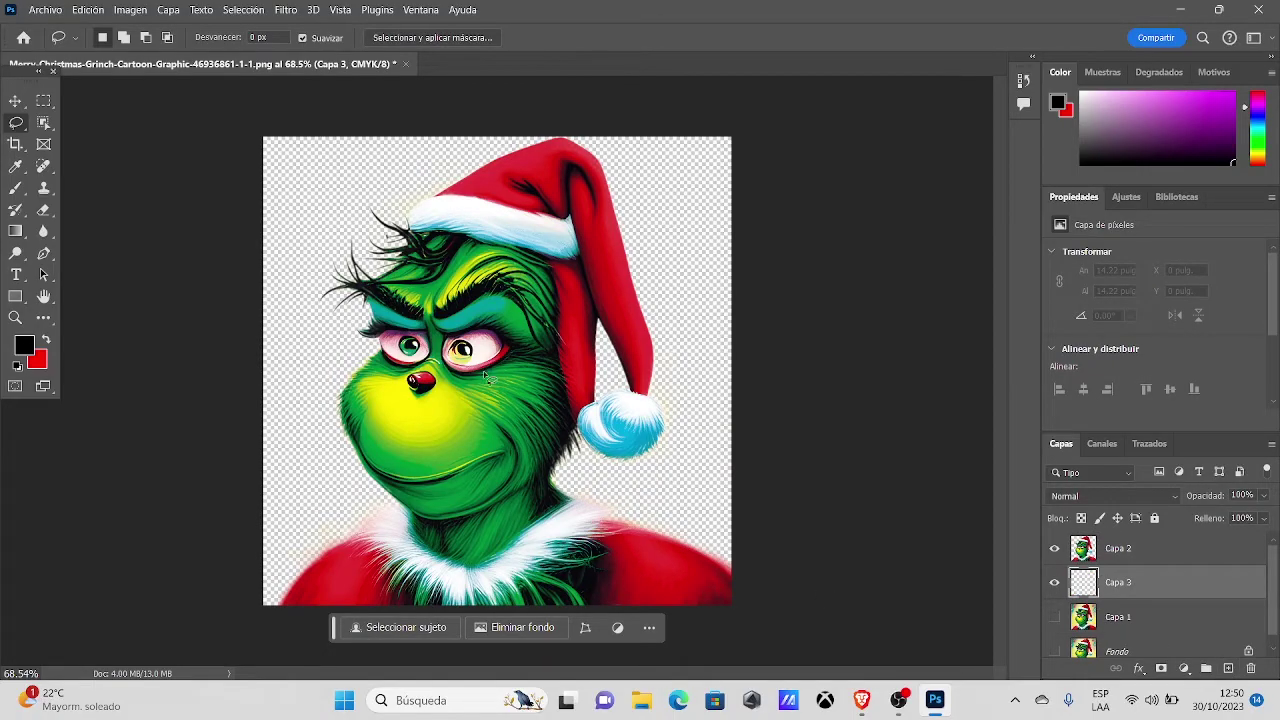
key(ctrl+BackSpace)
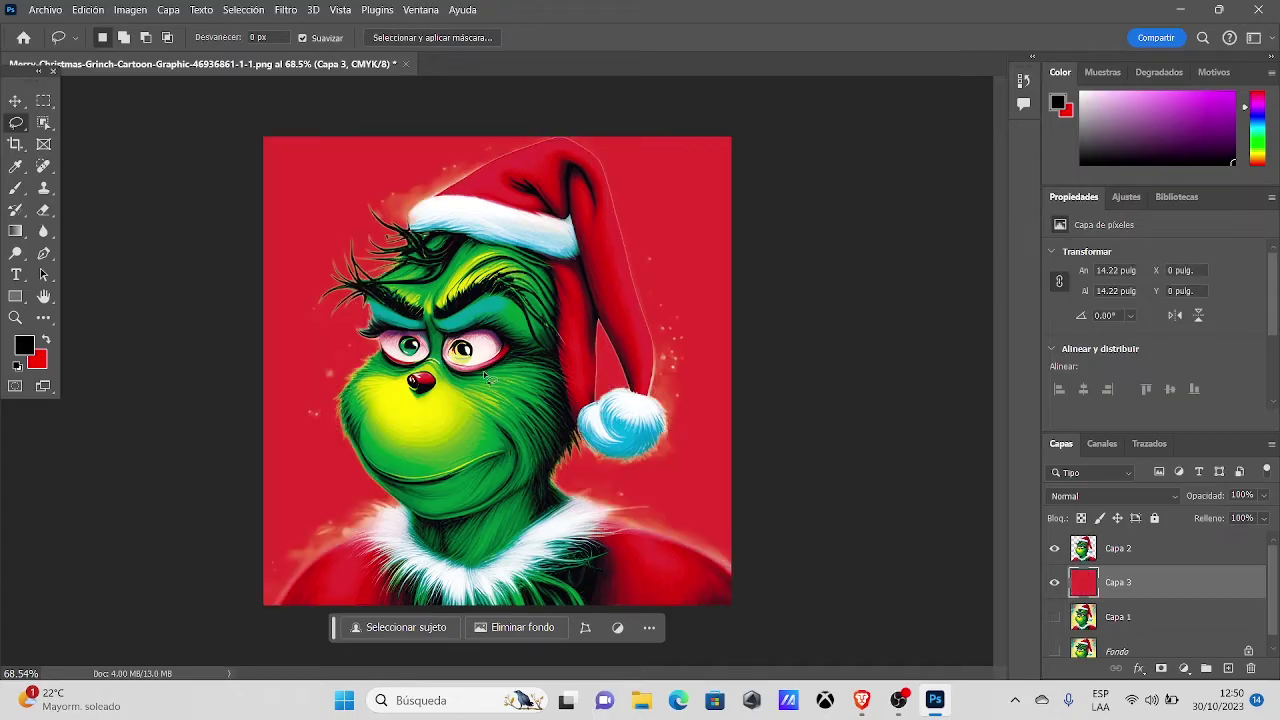
click(1228, 668)
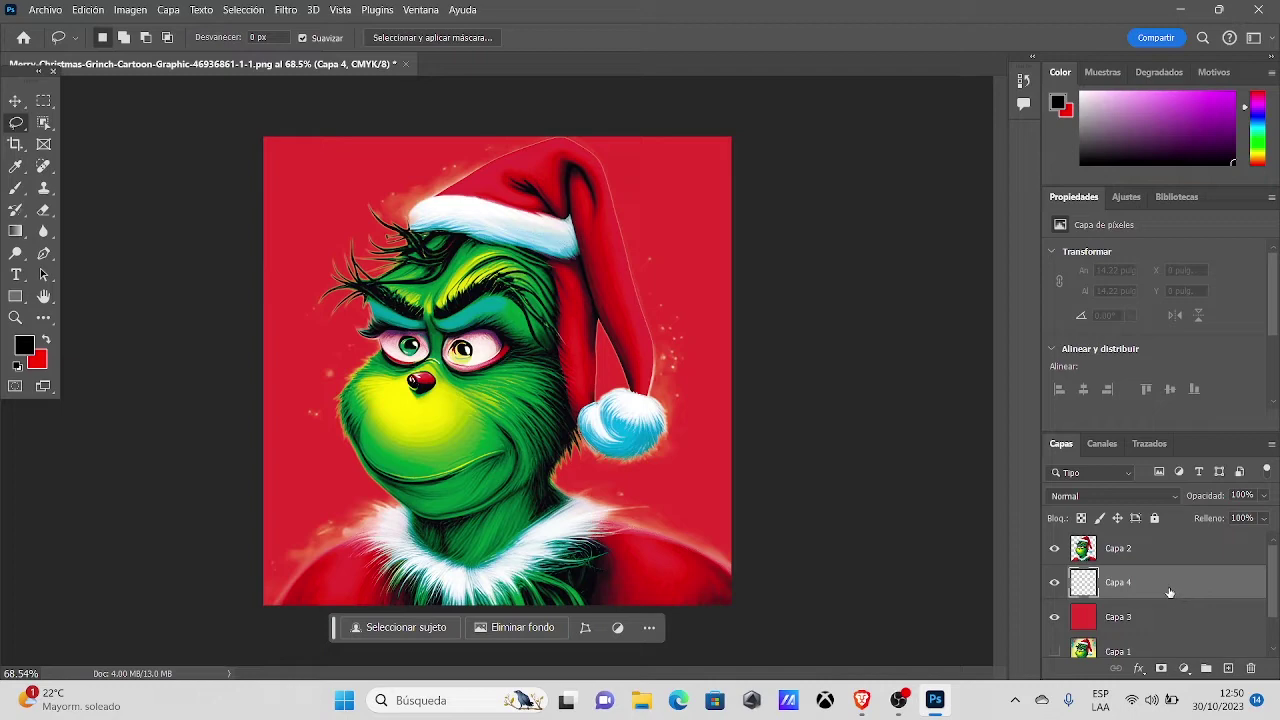
key(alt+BackSpace)
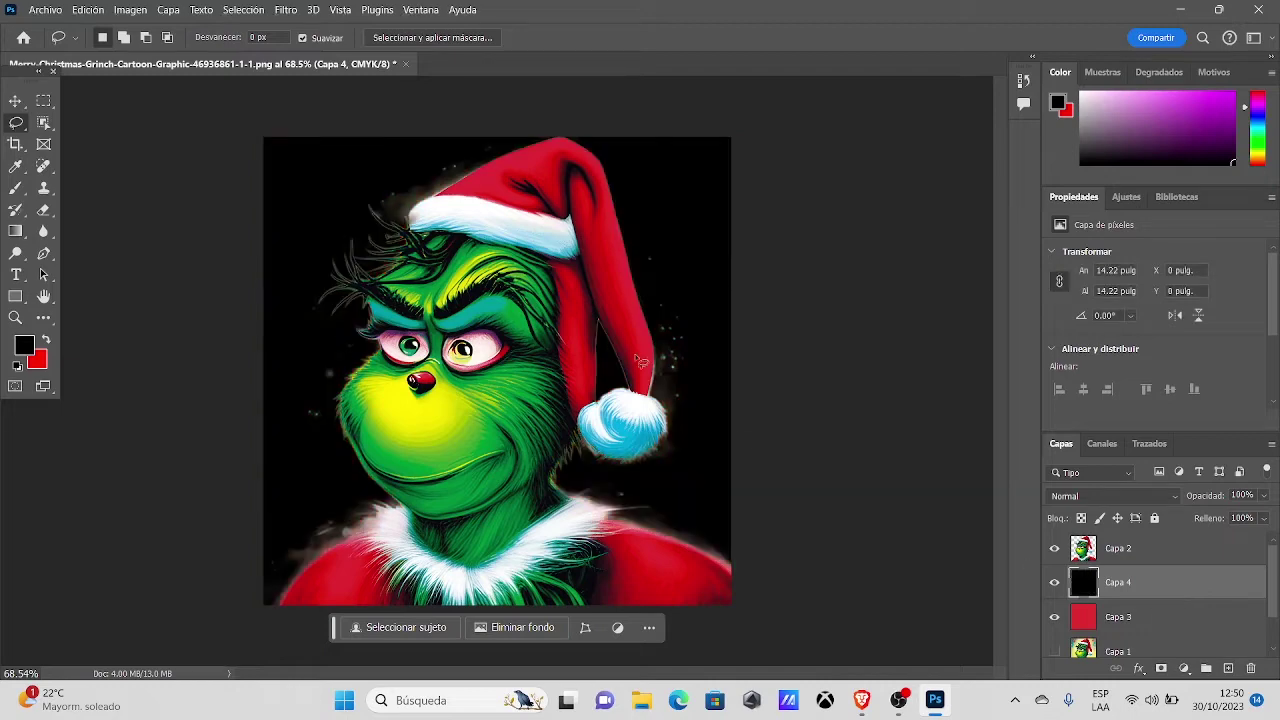
click(1054, 582)
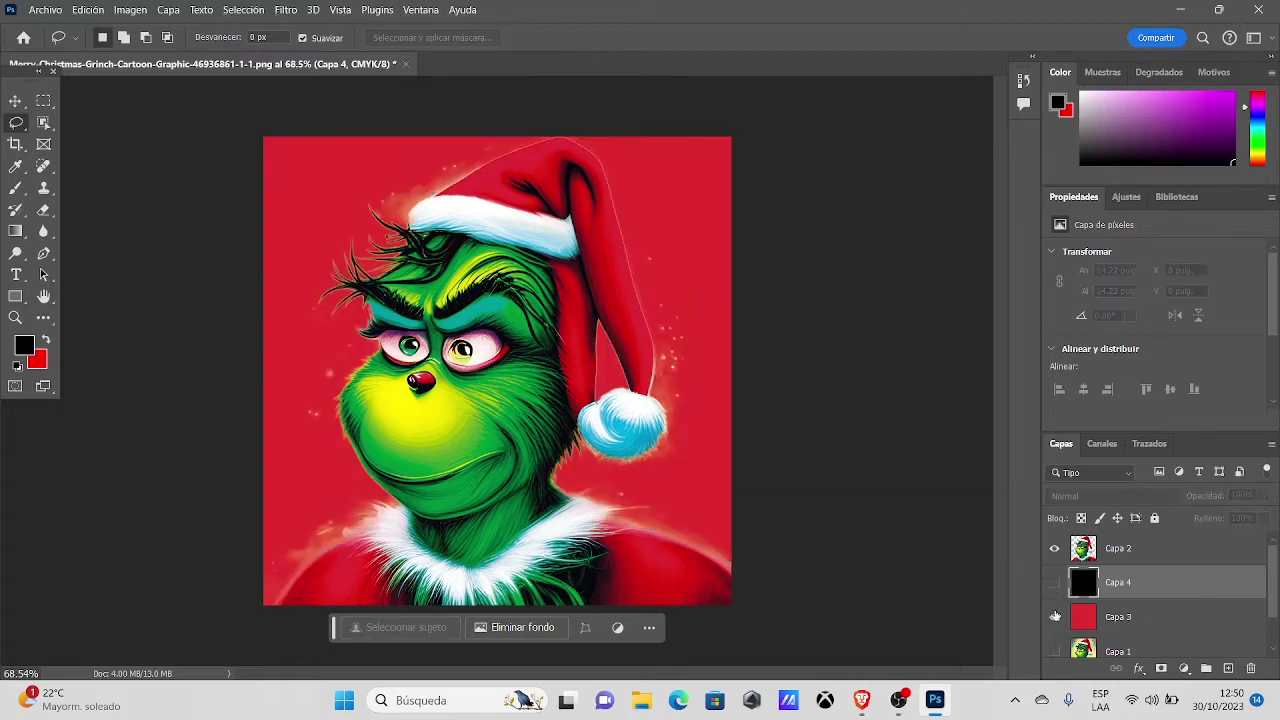
click(1054, 617)
click(1054, 617)
click(1054, 582)
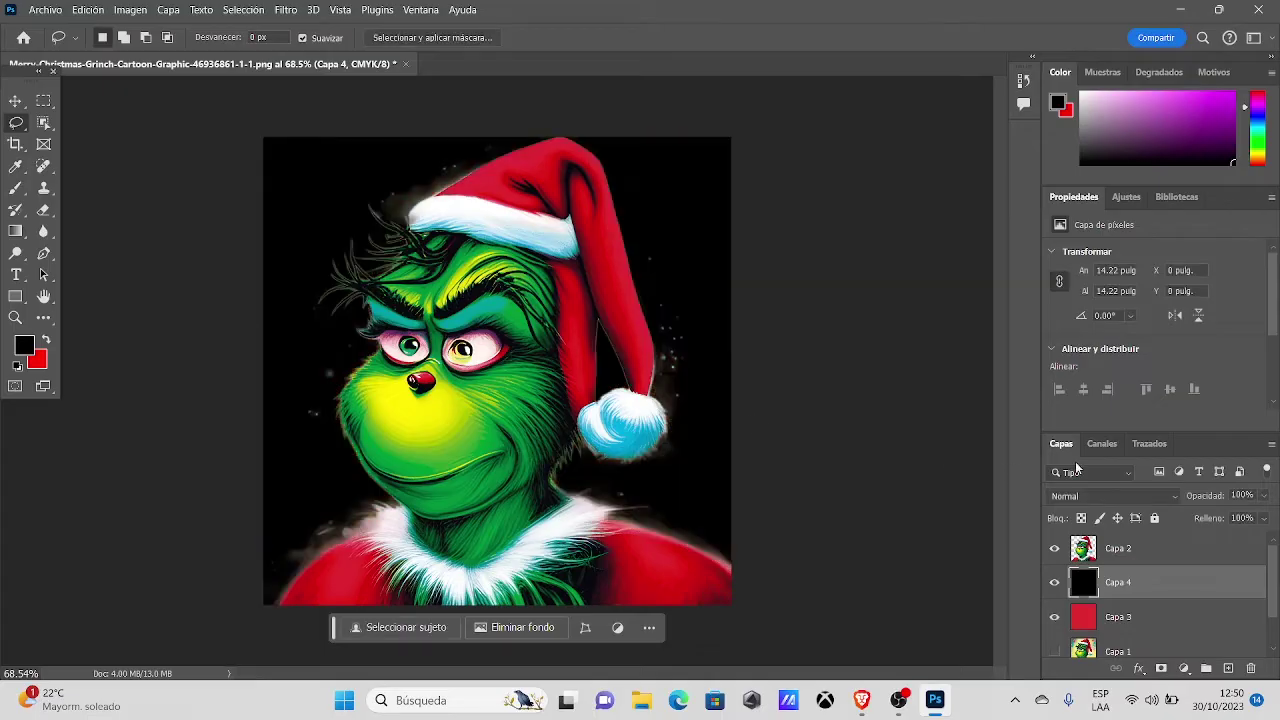
click(1151, 558)
- With a 53 px eraser, remove the grey haze beside the shirt and white haze right of the pom-pom
key(e)
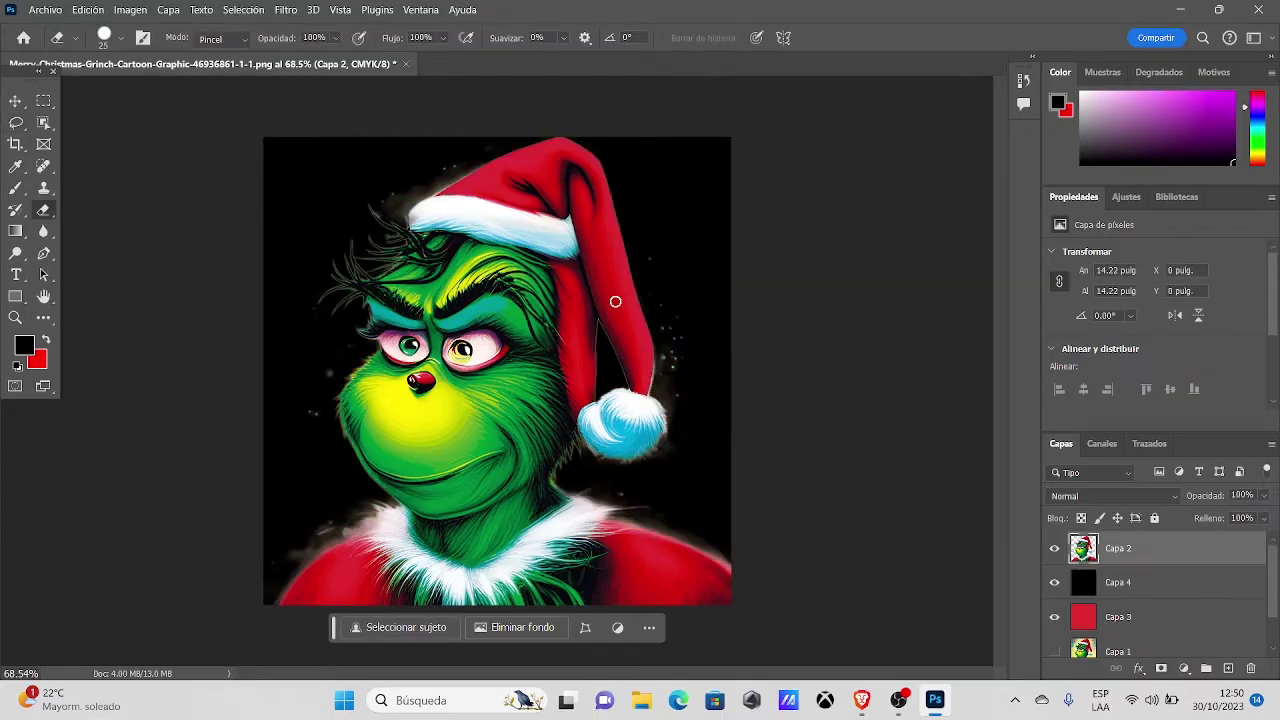
drag(657, 234, 671, 206)
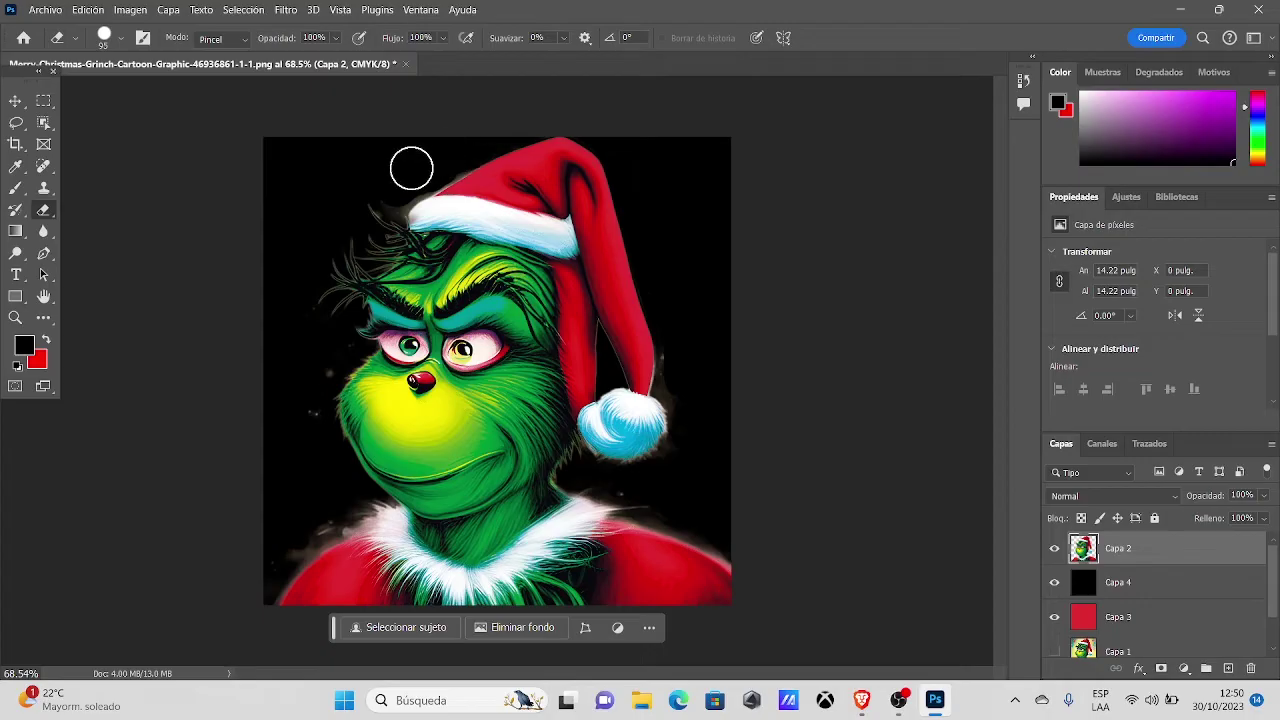
drag(476, 141, 473, 155)
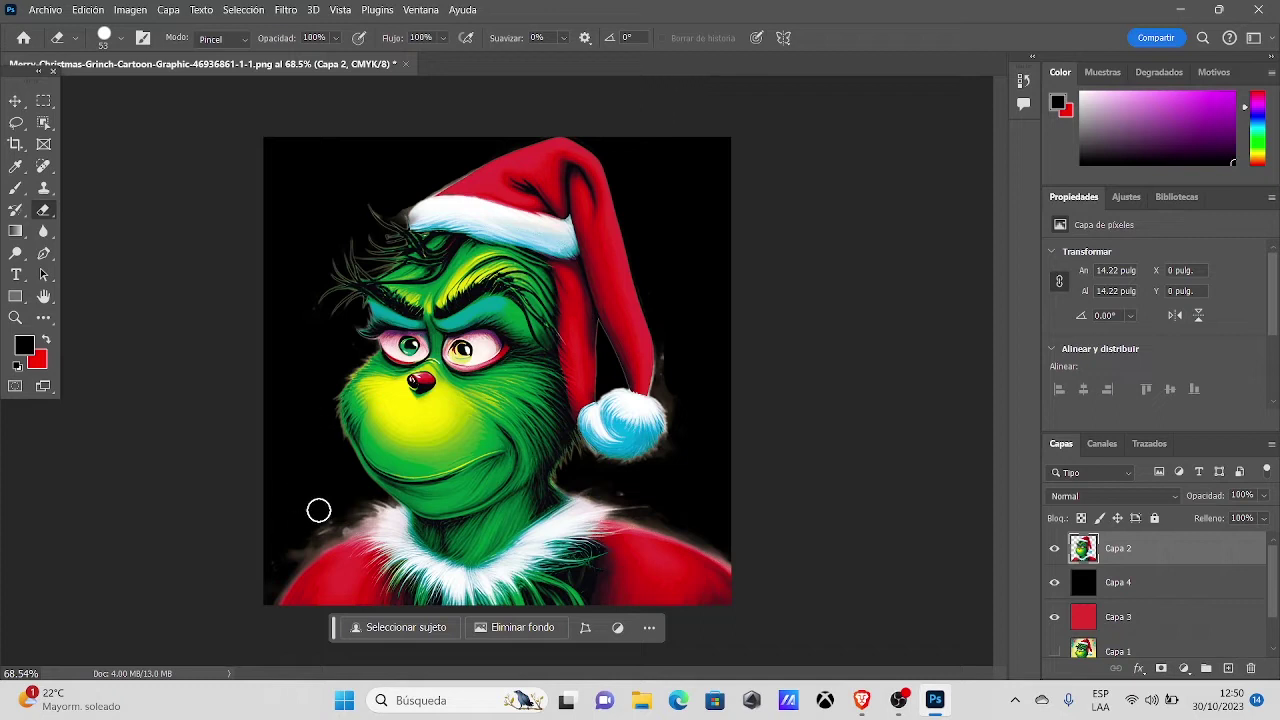
mouse_move(318, 511)
mouse_down()
mouse_move(320, 531)
mouse_move(277, 588)
mouse_up()
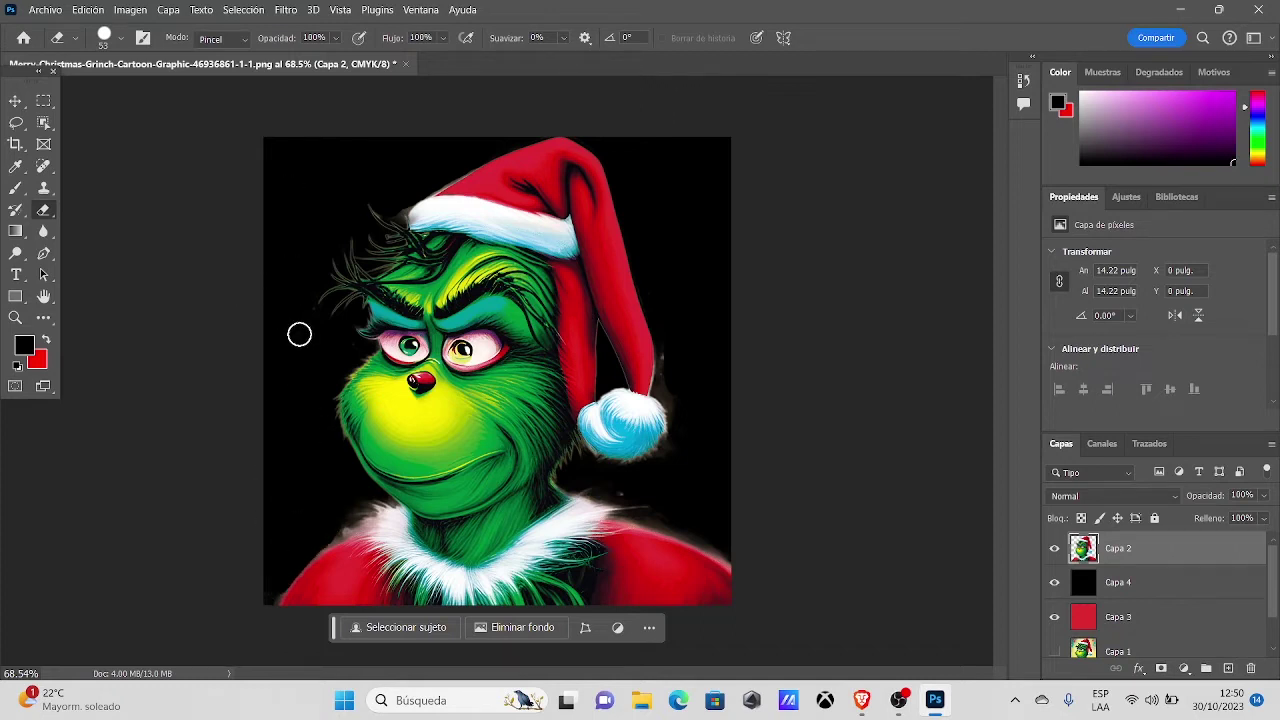
drag(680, 357, 697, 534)
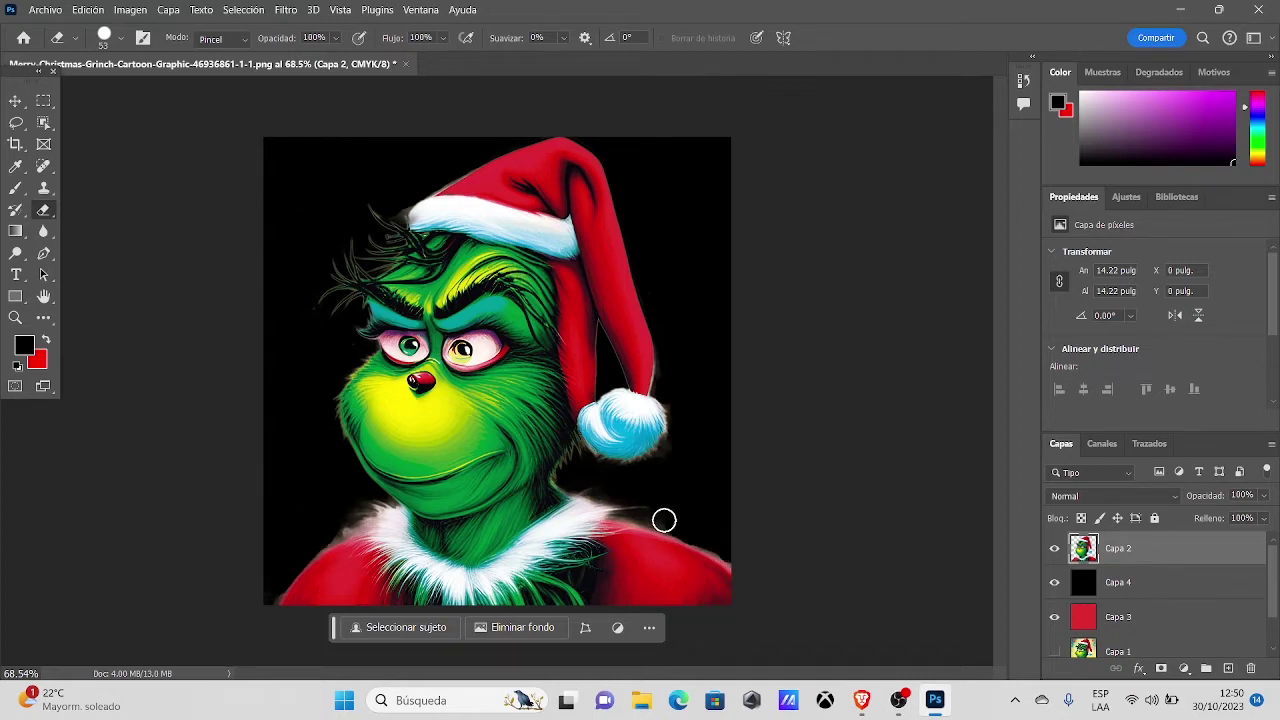
- Zoom in and erase the red fringe along the Grinch's shoulder fur
key(z)
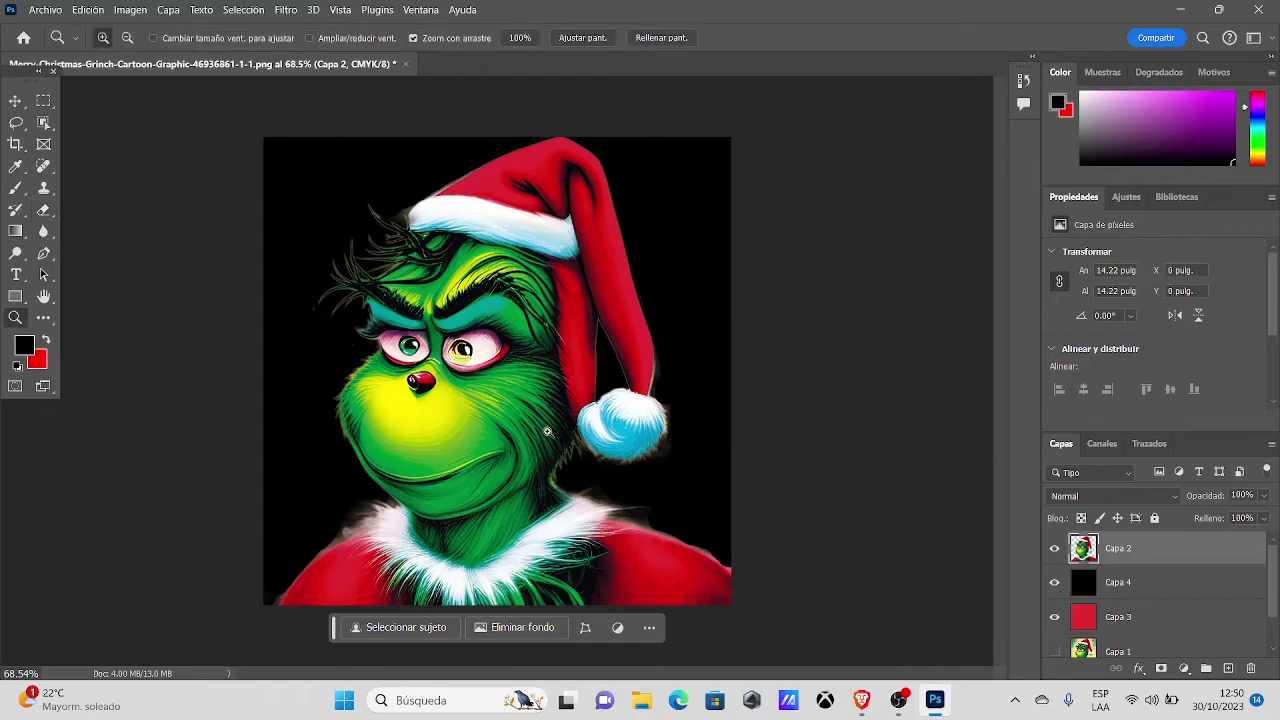
drag(547, 431, 597, 429)
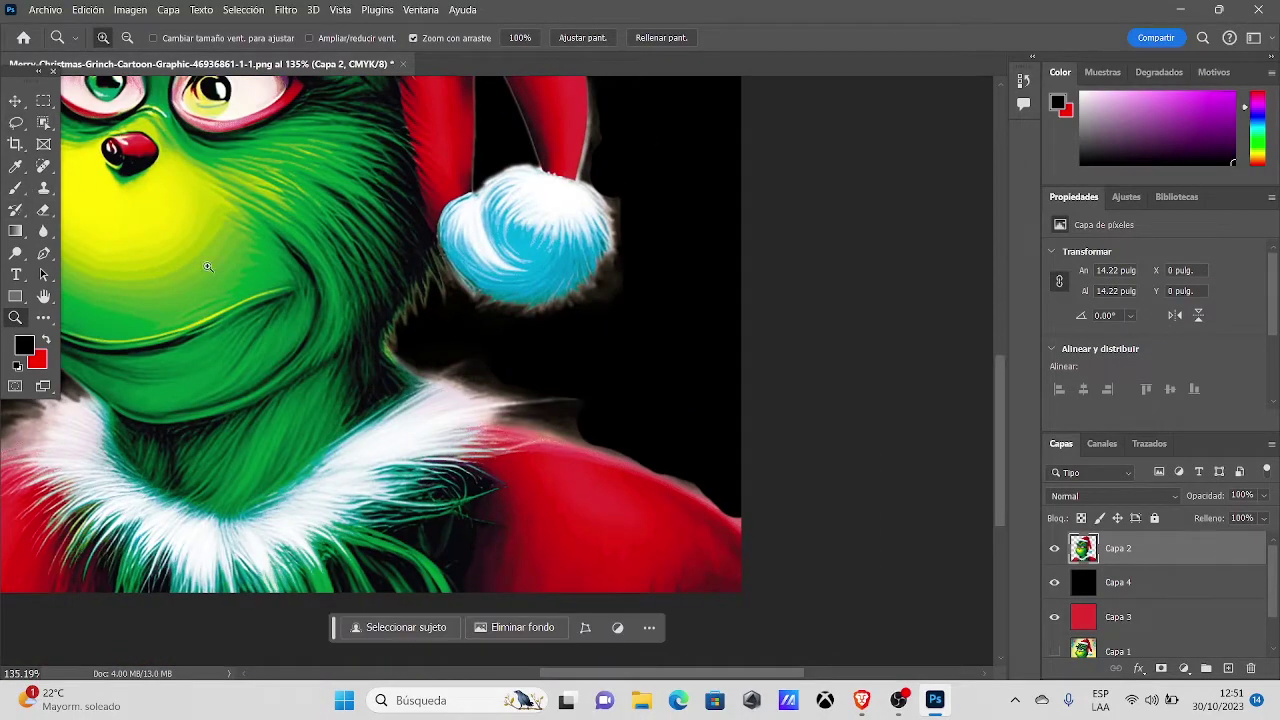
key(e)
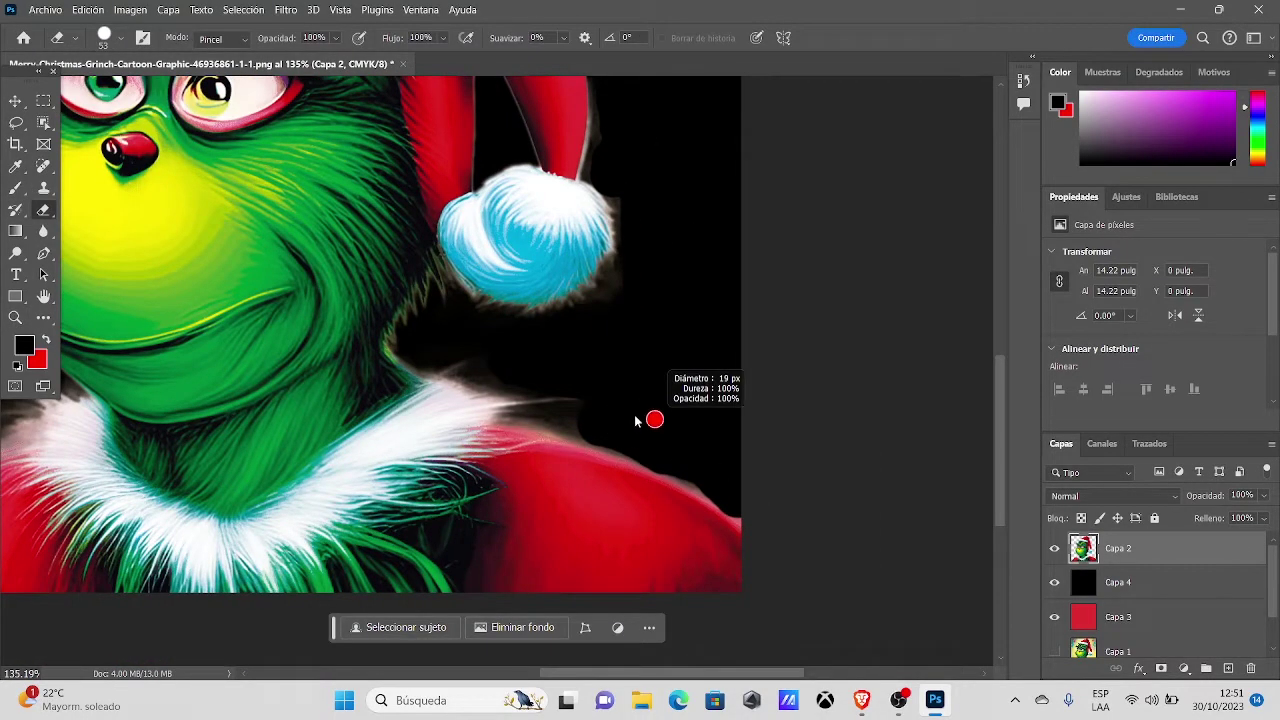
mouse_move(617, 420)
mouse_down()
mouse_move(560, 423)
mouse_move(748, 525)
mouse_up()
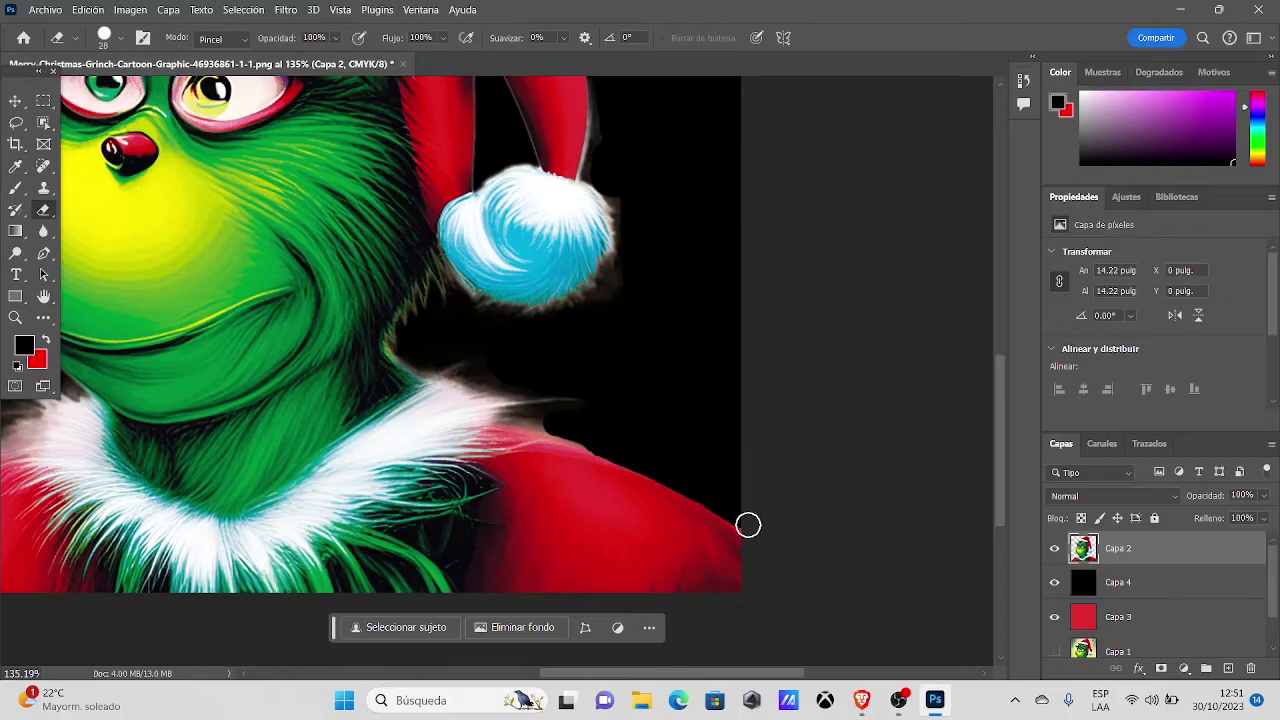
mouse_move(603, 426)
mouse_down()
mouse_move(543, 420)
mouse_move(609, 423)
mouse_up()
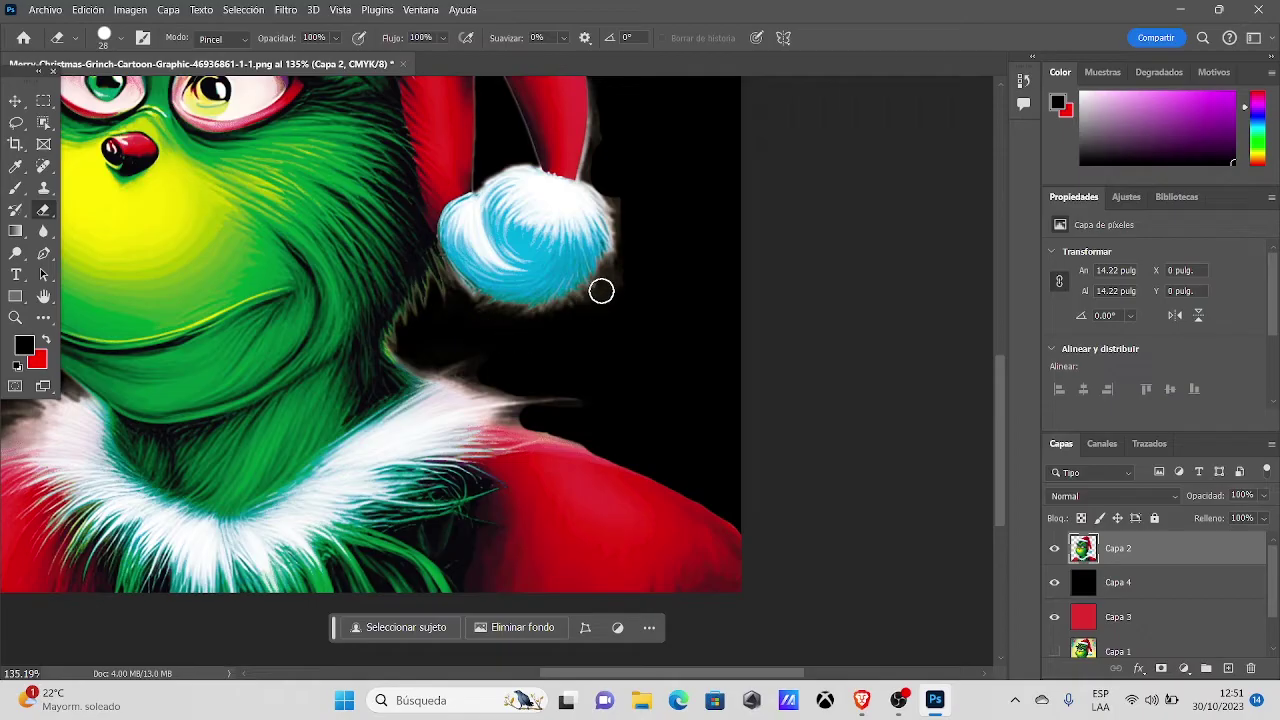
- Inspect the hat, pom-pom and collar with a 12 px eraser, then zoom back to about 81%
drag(610, 224, 608, 262)
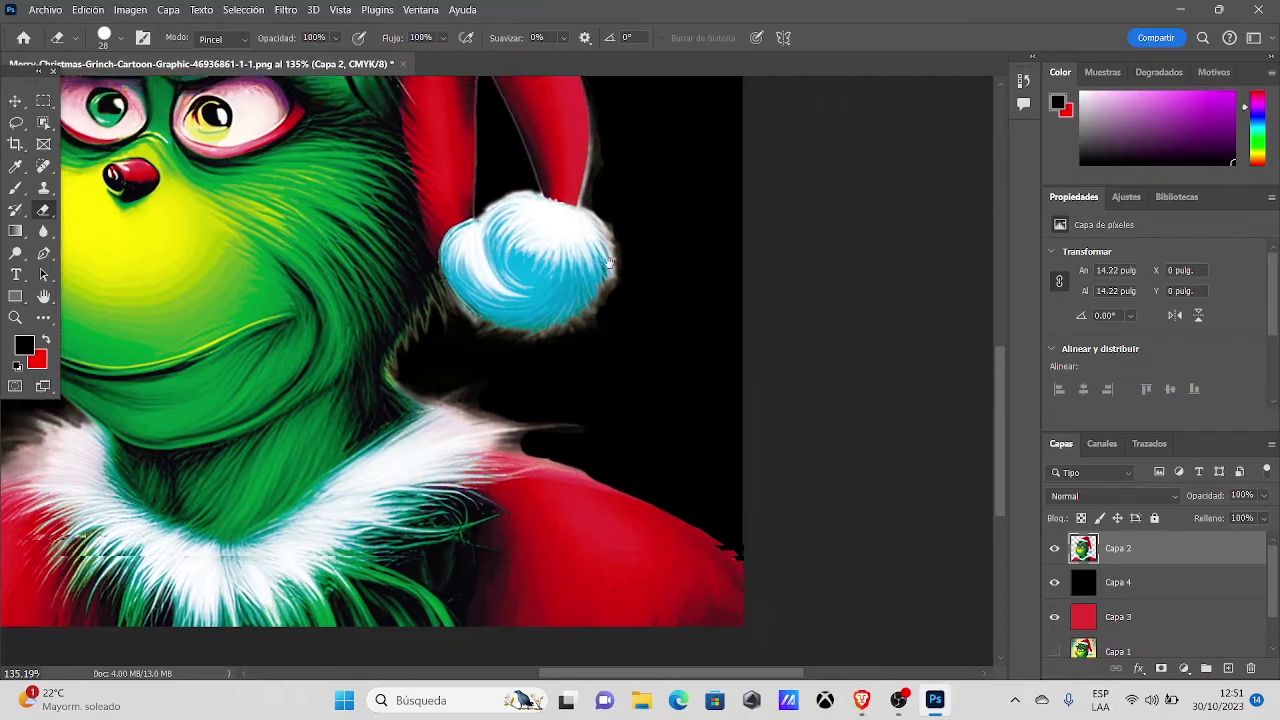
drag(614, 200, 721, 381)
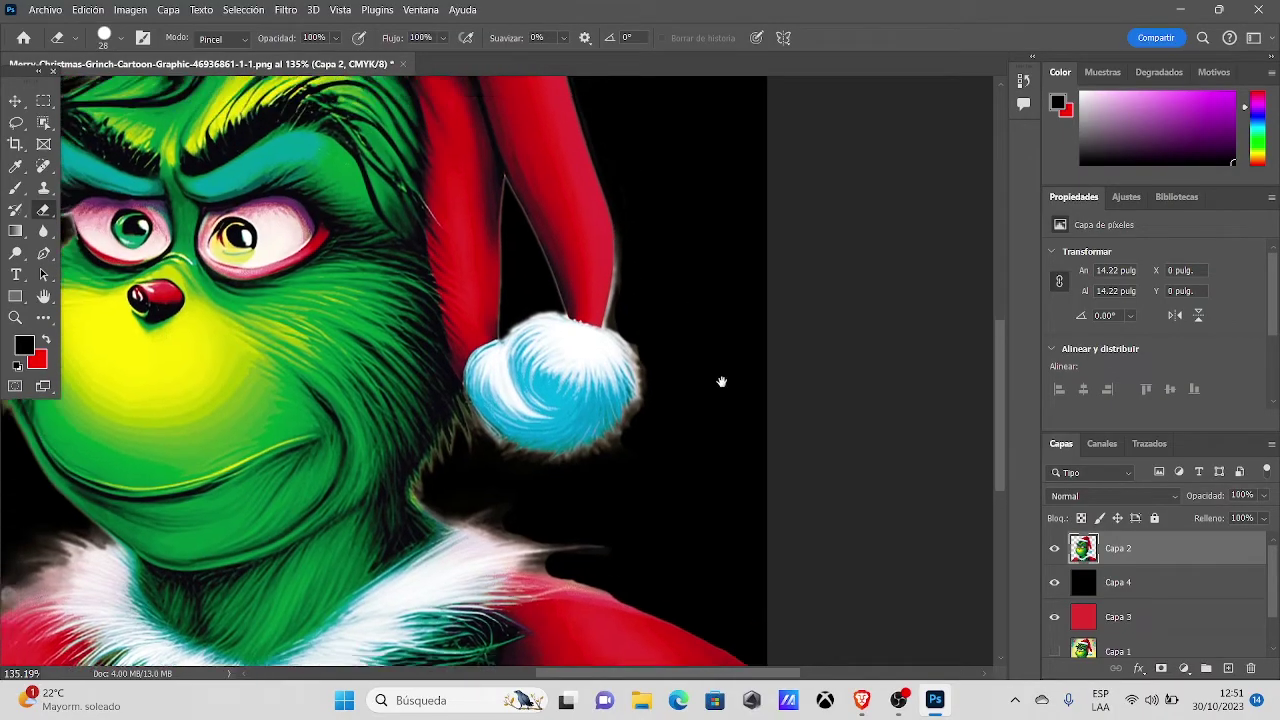
drag(451, 198, 597, 534)
drag(400, 356, 486, 270)
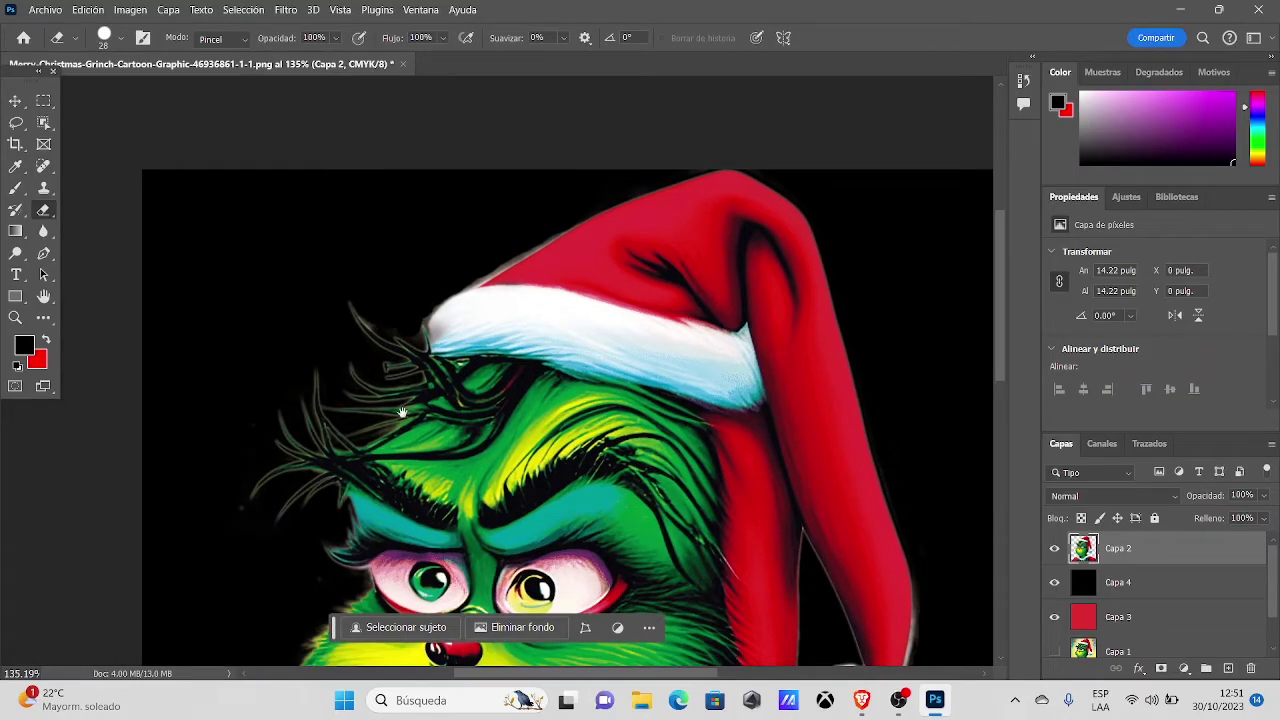
mouse_move(401, 412)
mouse_down()
mouse_move(443, 423)
mouse_move(386, 531)
mouse_move(346, 491)
mouse_up()
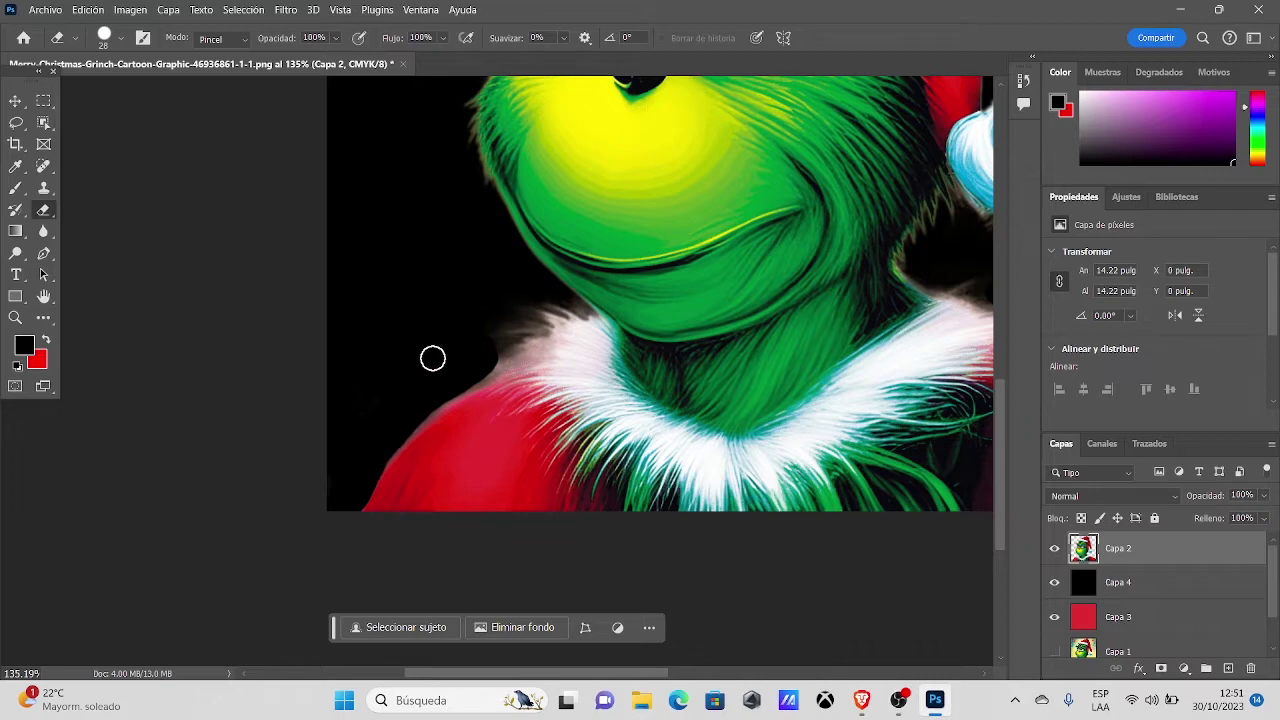
drag(432, 358, 372, 393)
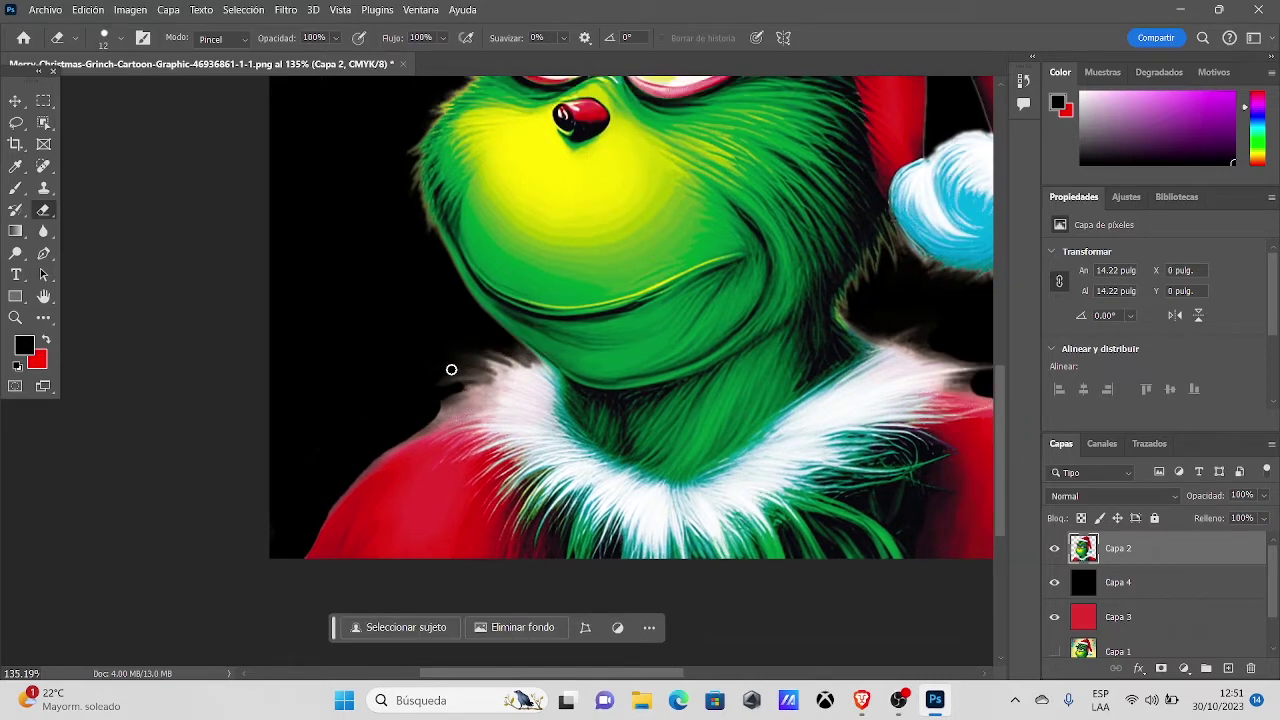
drag(460, 362, 380, 367)
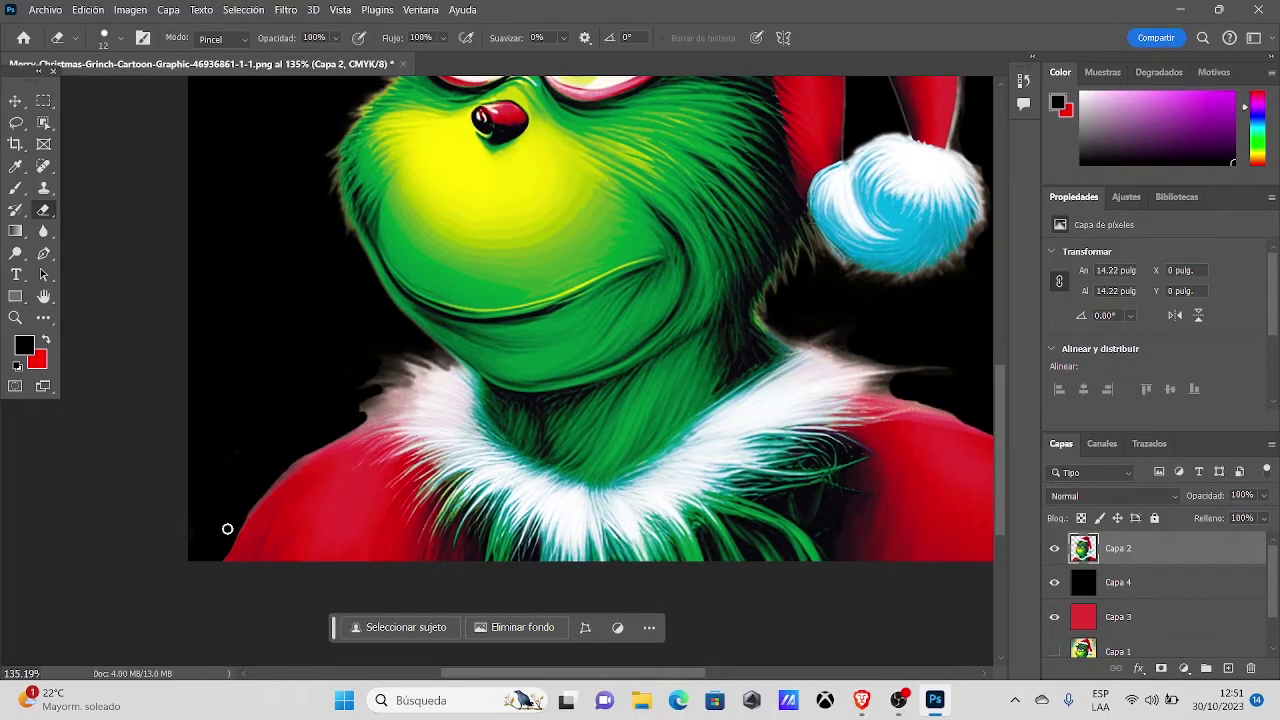
scroll(227, 529, down, 3)
key(z)
drag(777, 471, 520, 410)
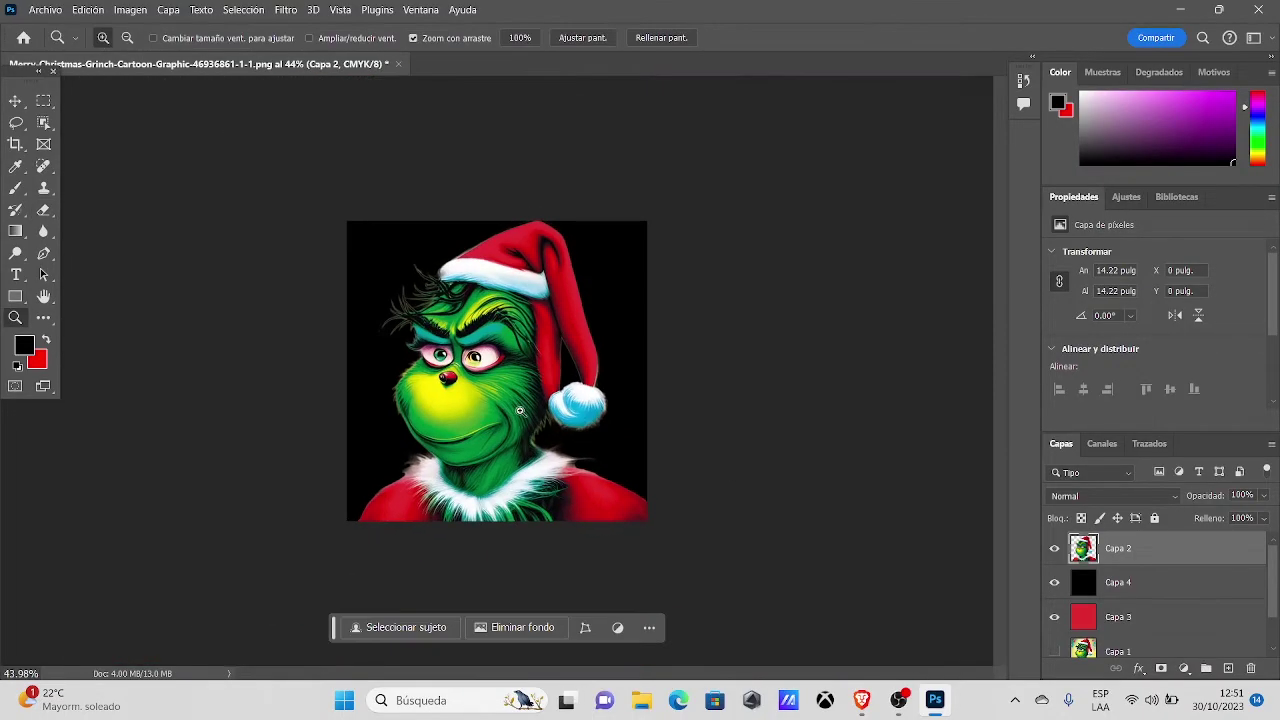
drag(581, 333, 609, 337)
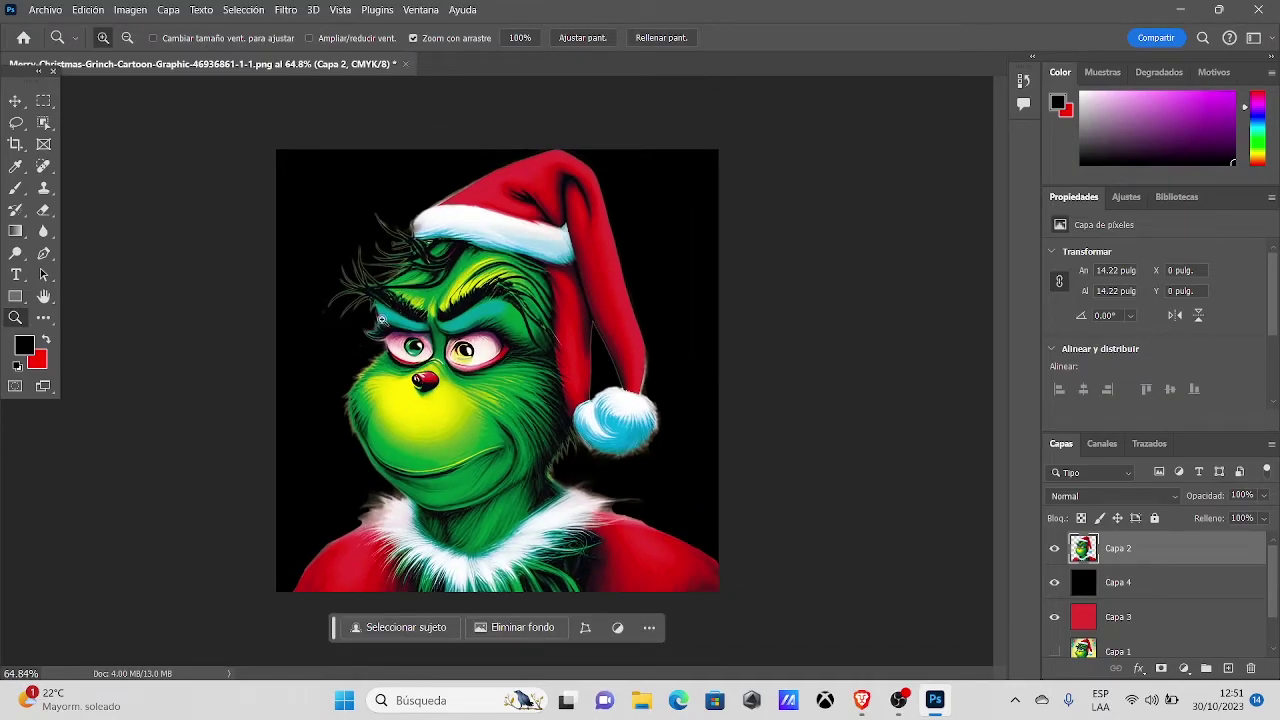
drag(388, 266, 407, 290)
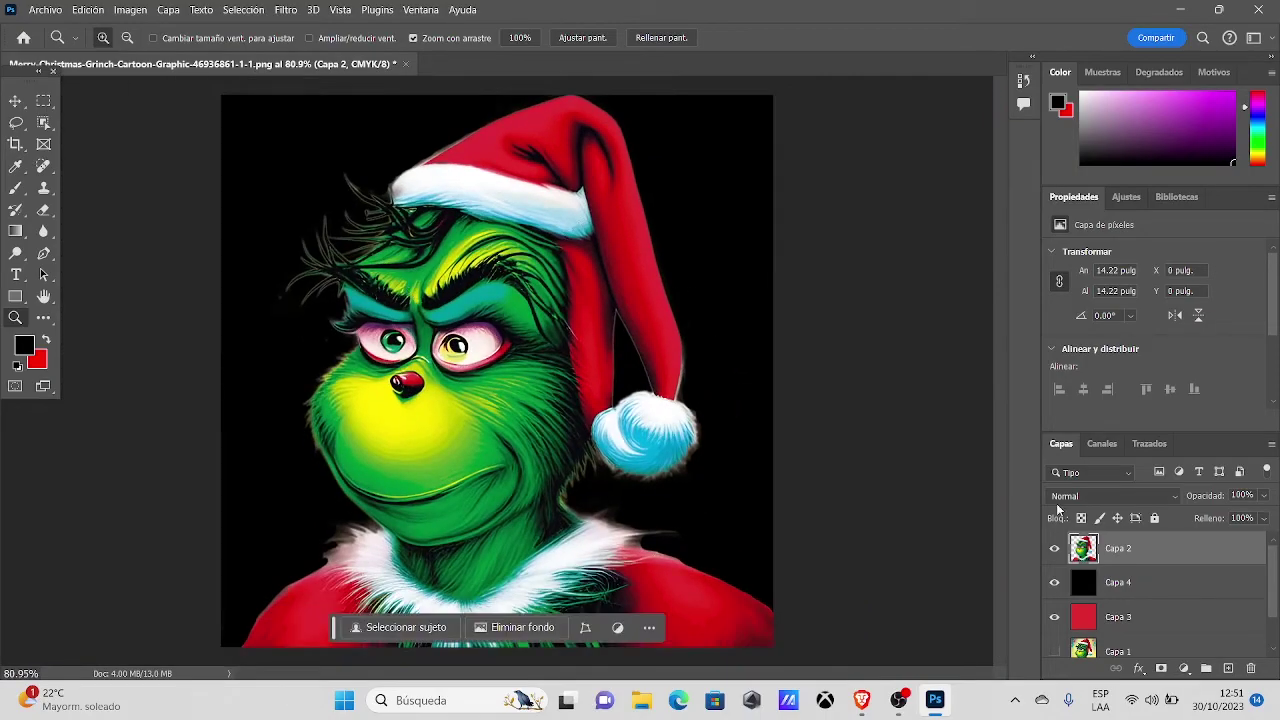
- Apply a 2-pixel Eliminar halos defringe to the Grinch on Capa 2, then zoom in on the hat edge
click(168, 10)
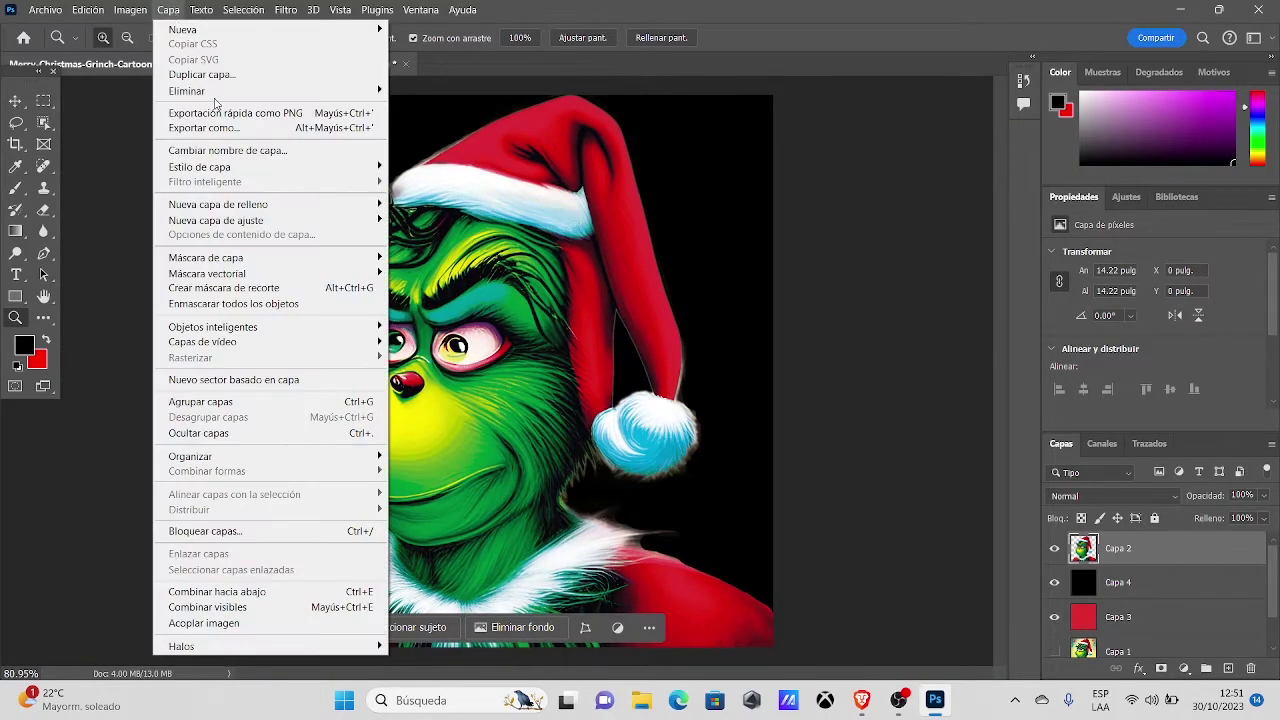
mouse_move(260, 646)
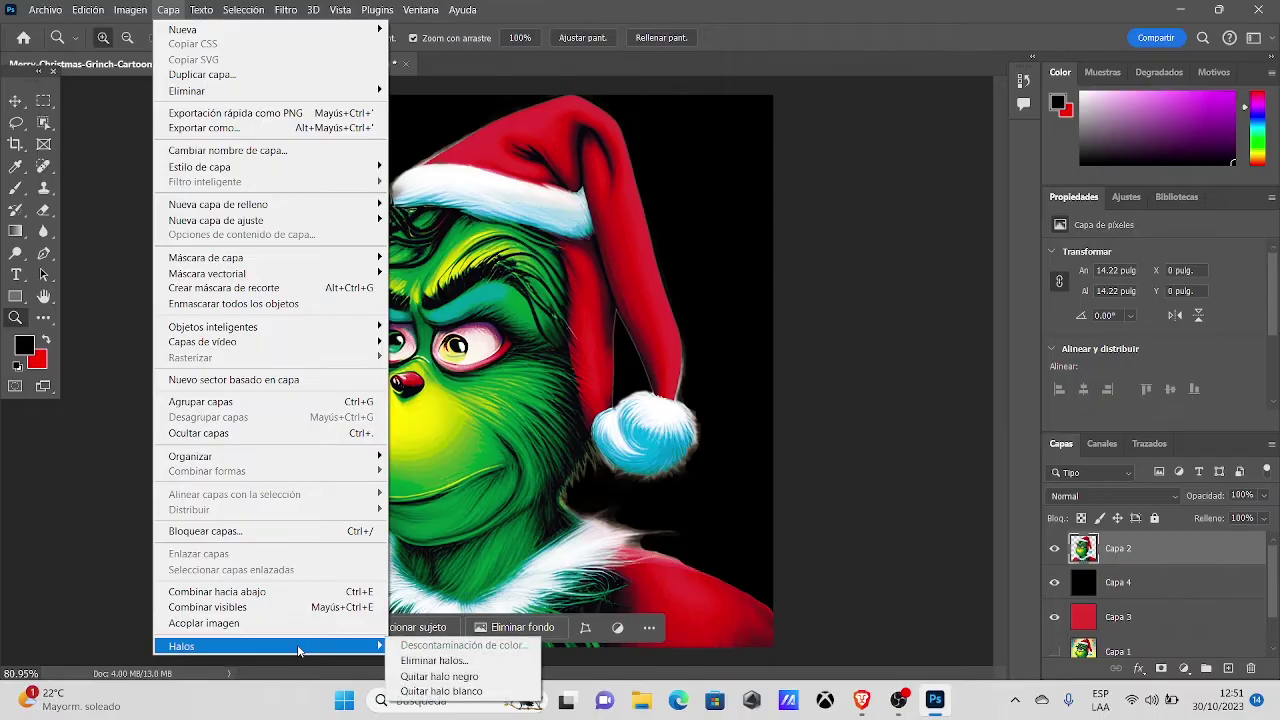
click(432, 661)
text(2)
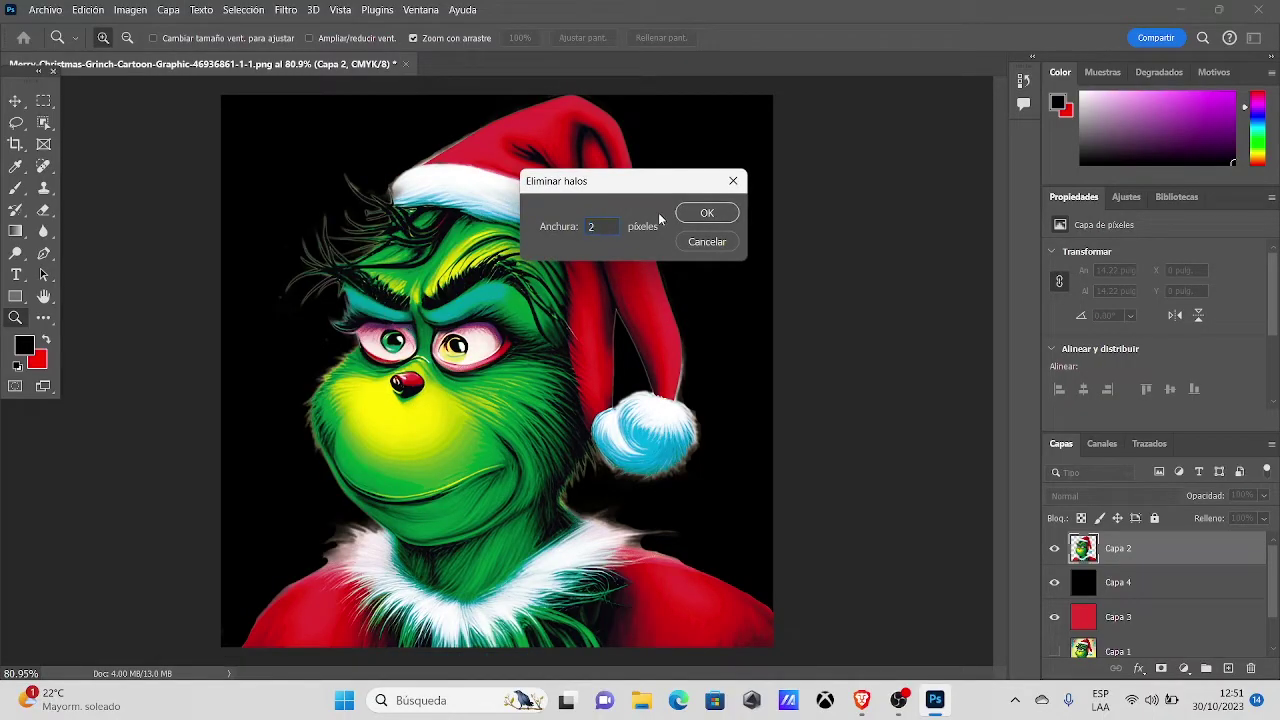
click(700, 216)
drag(388, 202, 429, 291)
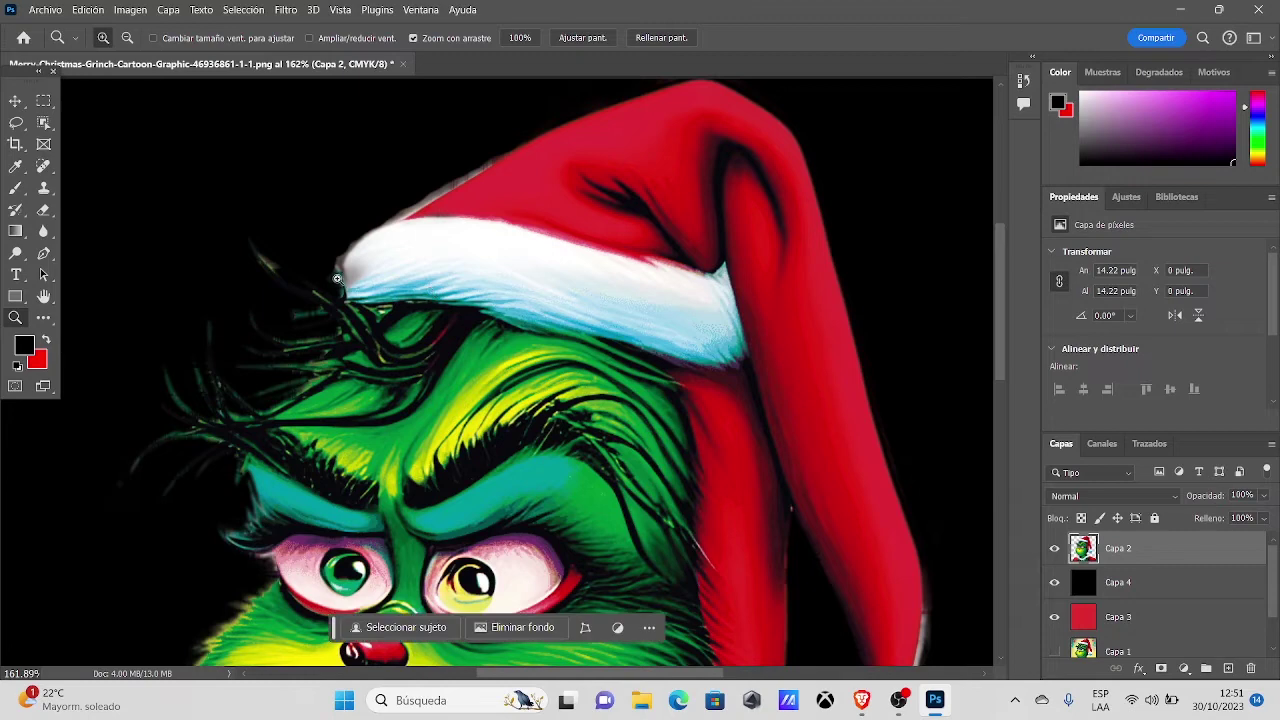
- Erase the light fringe along the hat's right edge and below the pom-pom with a 21 px eraser
key(e)
mouse_move(342, 200)
mouse_down()
mouse_move(330, 224)
mouse_move(497, 144)
mouse_up()
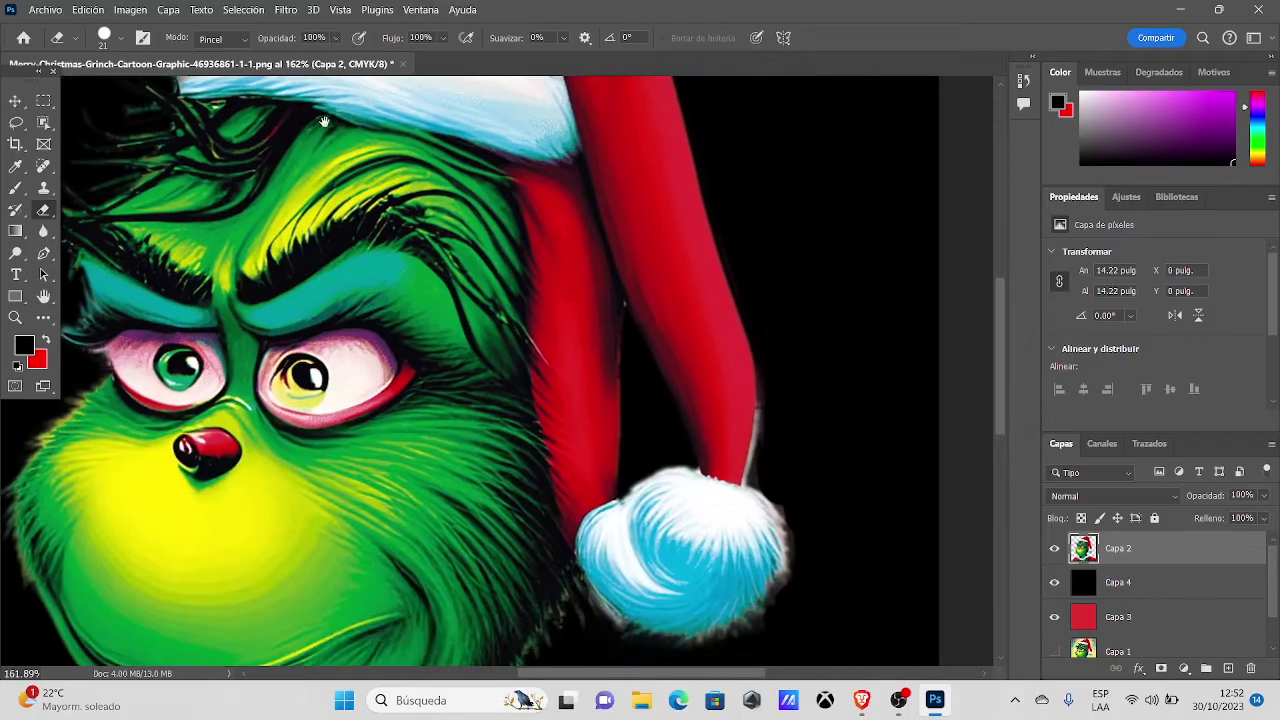
scroll(388, 221, down, 3)
scroll(388, 221, right, 2)
mouse_move(774, 399)
mouse_down()
mouse_move(762, 455)
mouse_move(768, 363)
mouse_up()
scroll(768, 340, down, 3)
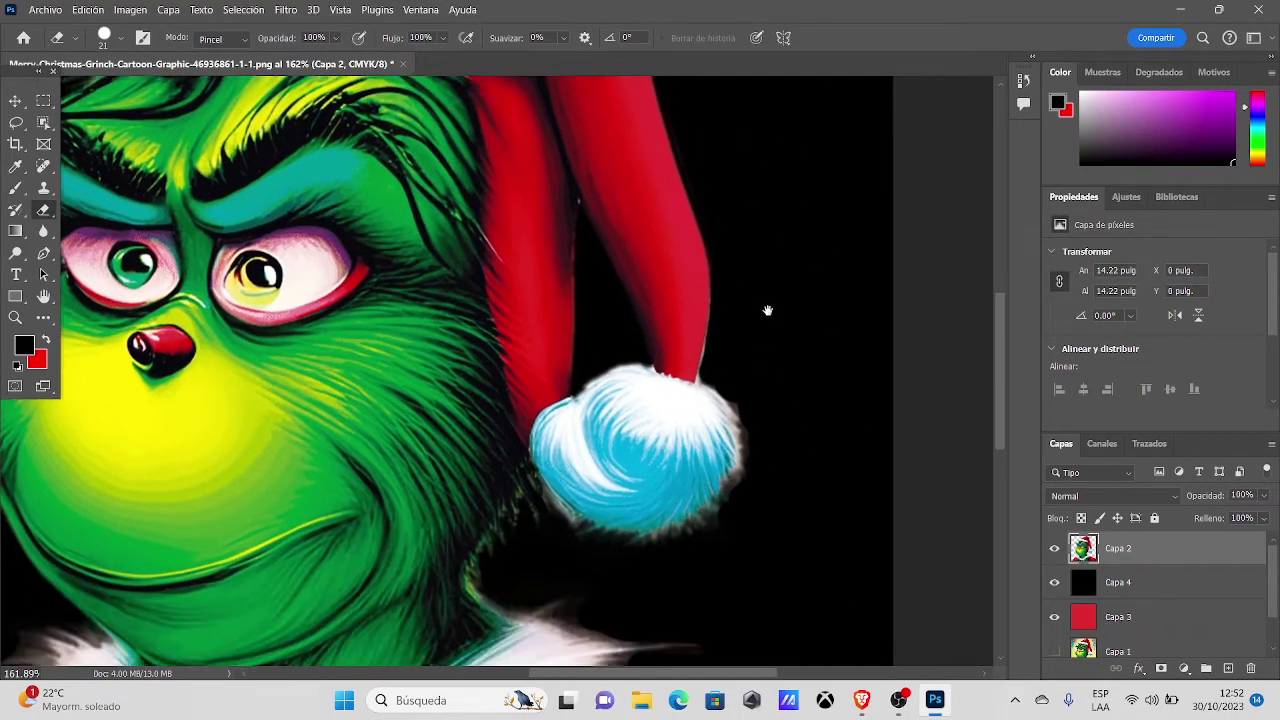
scroll(766, 309, down, 1)
drag(737, 415, 684, 494)
scroll(560, 503, down, 2)
scroll(560, 503, right, 1)
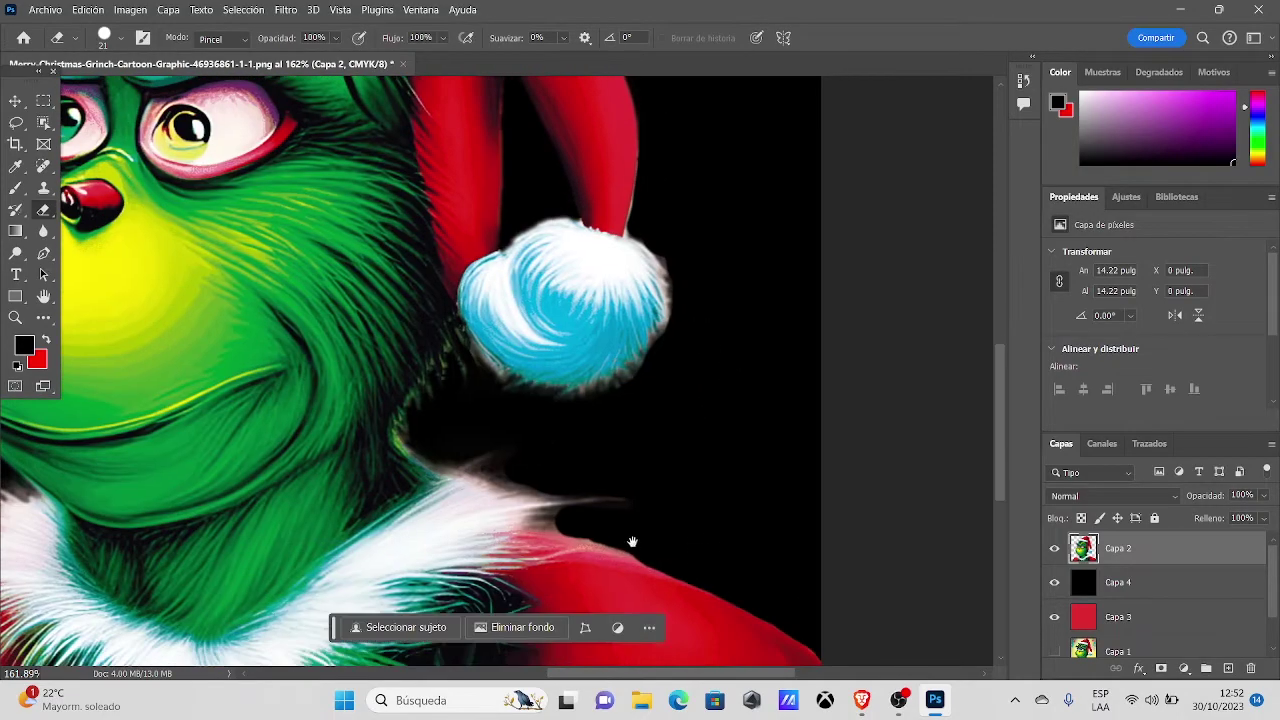
scroll(366, 417, left, 3)
scroll(366, 417, up, 1)
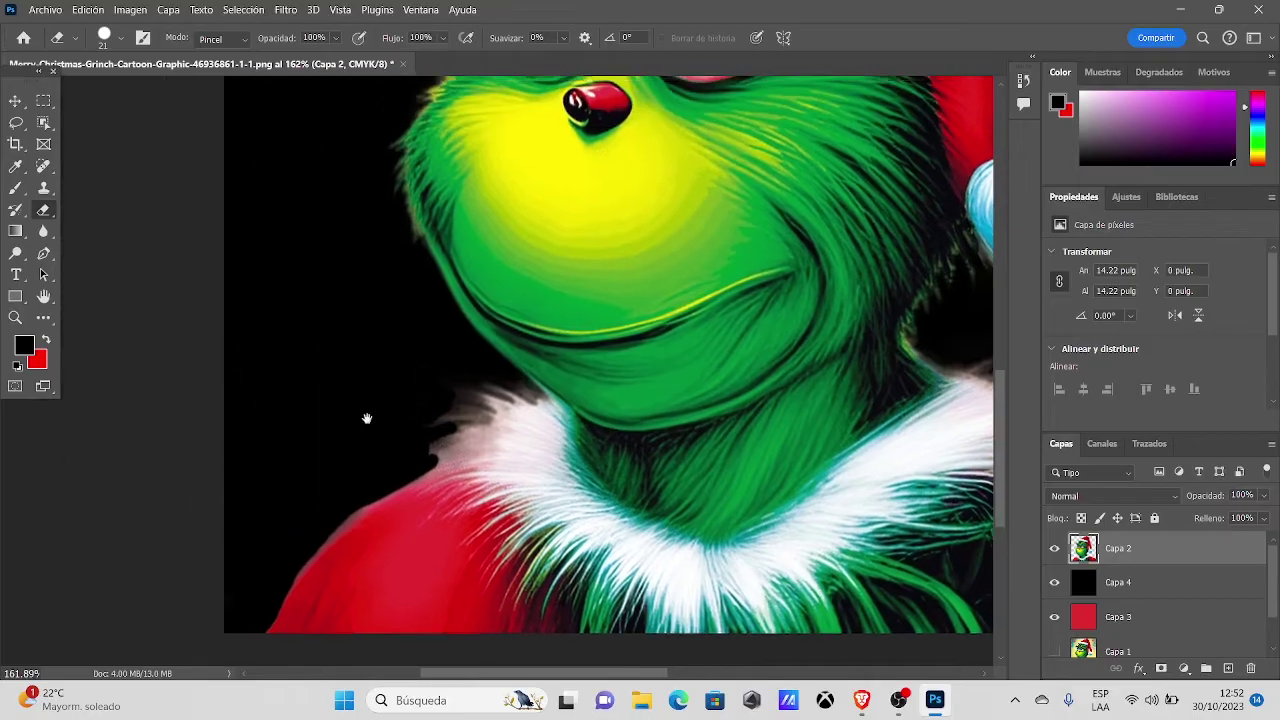
- Shrink the eraser to 16 px with a -29° tip angle and zoom to about 70%
alt+right_click(460, 389)
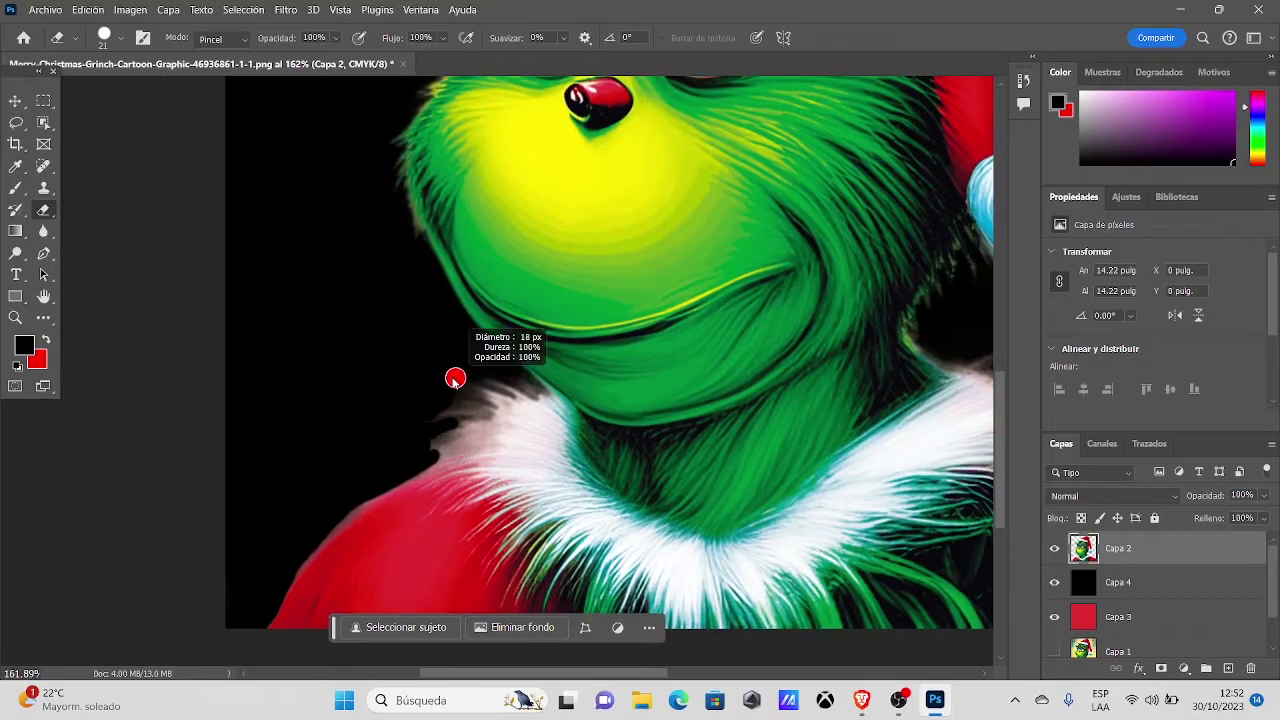
right_click(460, 389)
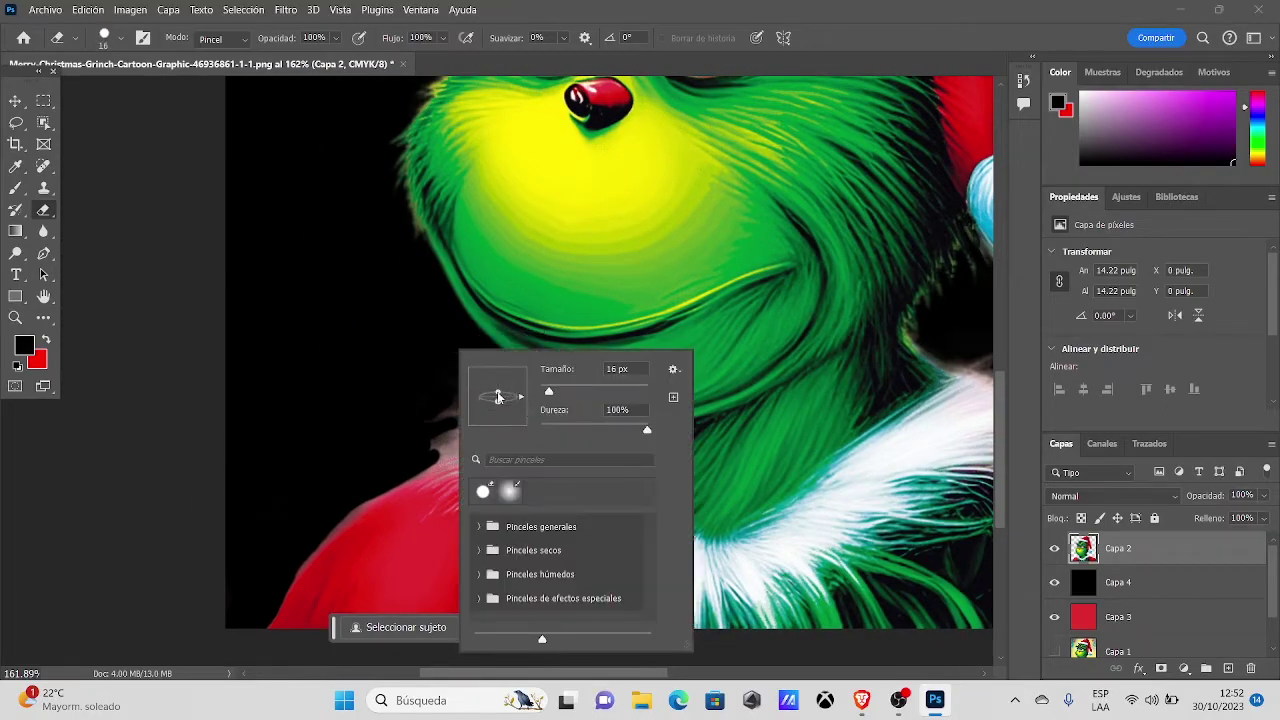
drag(530, 397, 527, 410)
click(428, 371)
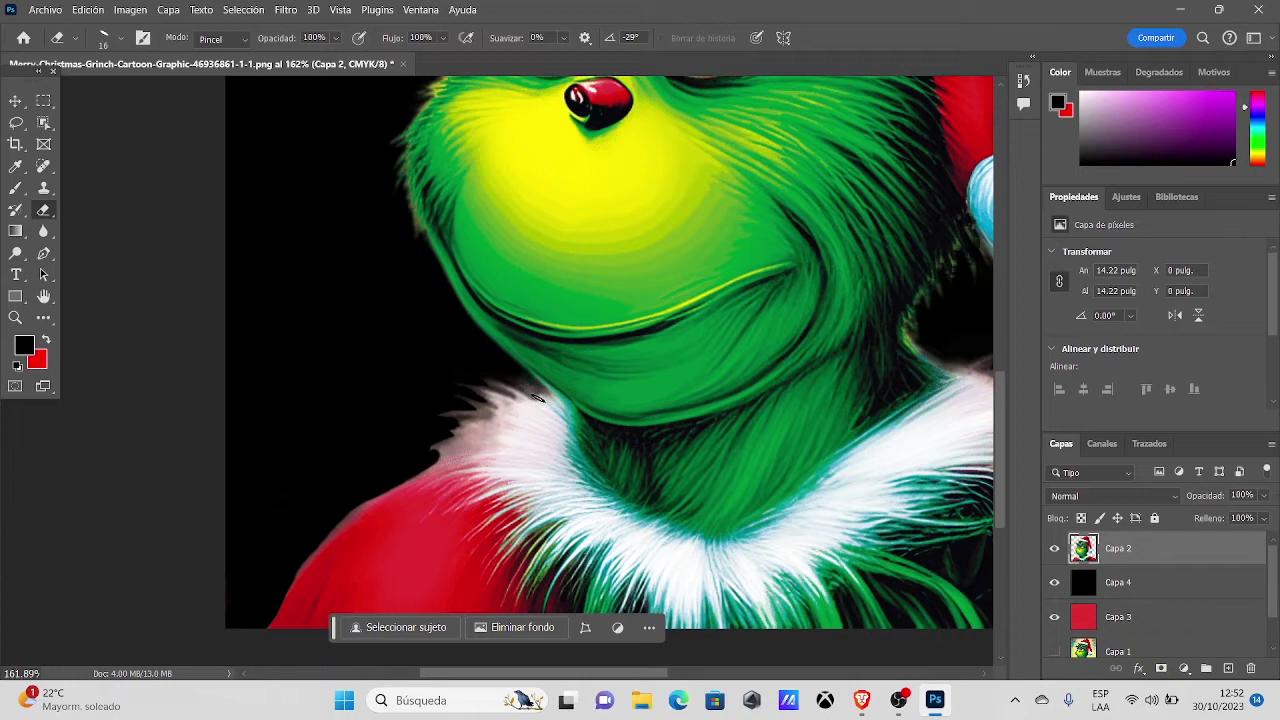
key(z)
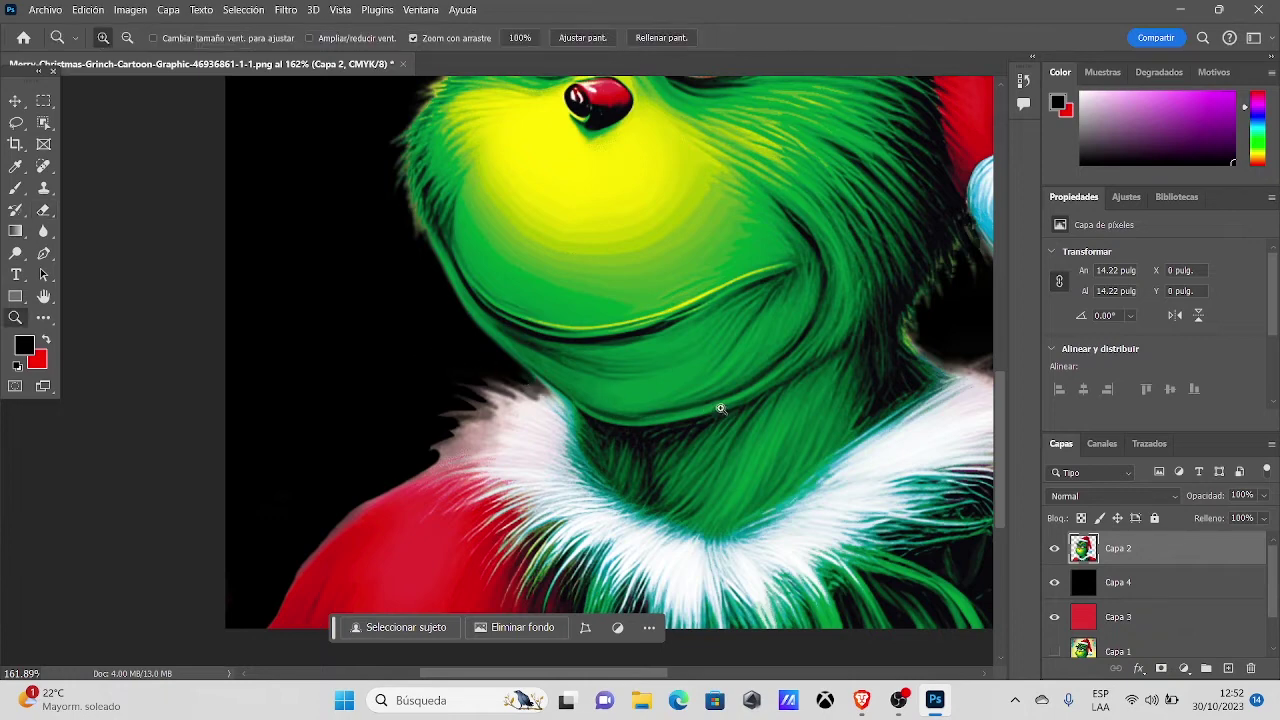
drag(718, 410, 632, 418)
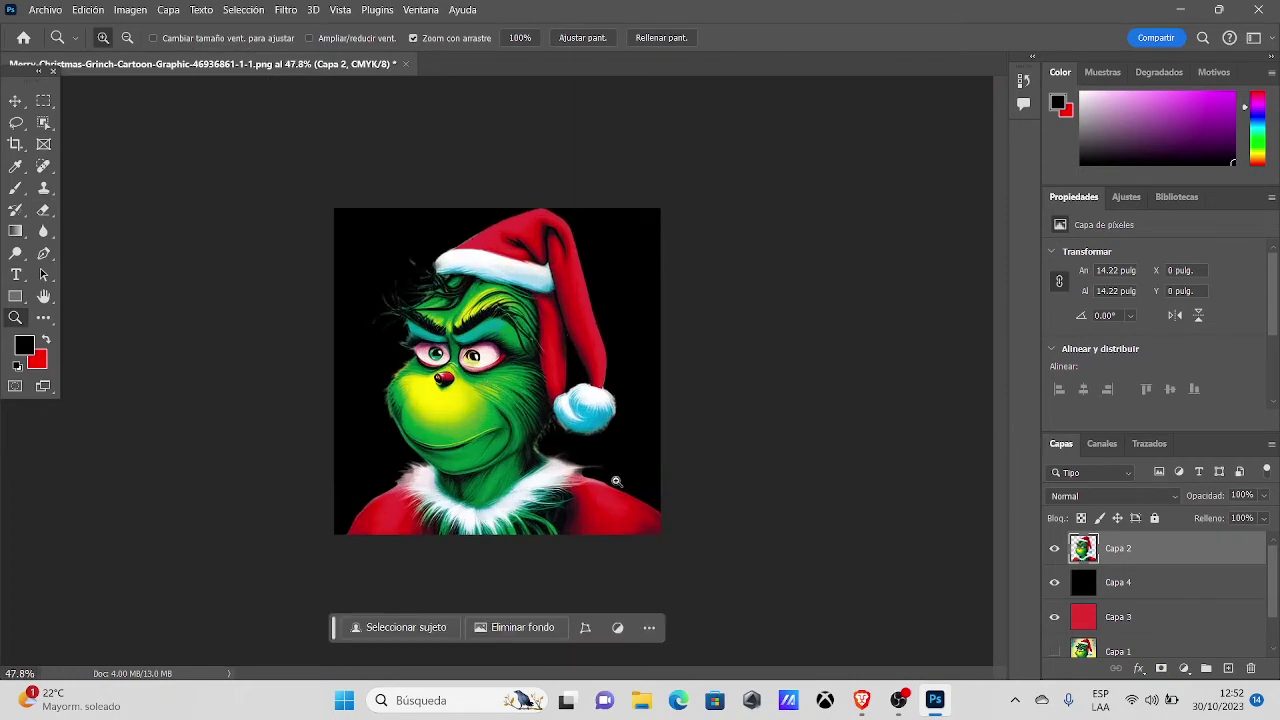
mouse_move(576, 469)
mouse_down()
mouse_move(671, 500)
mouse_move(613, 418)
mouse_up()
- Rotate the eraser tip to 12° and zoom out to view the whole Grinch
key(e)
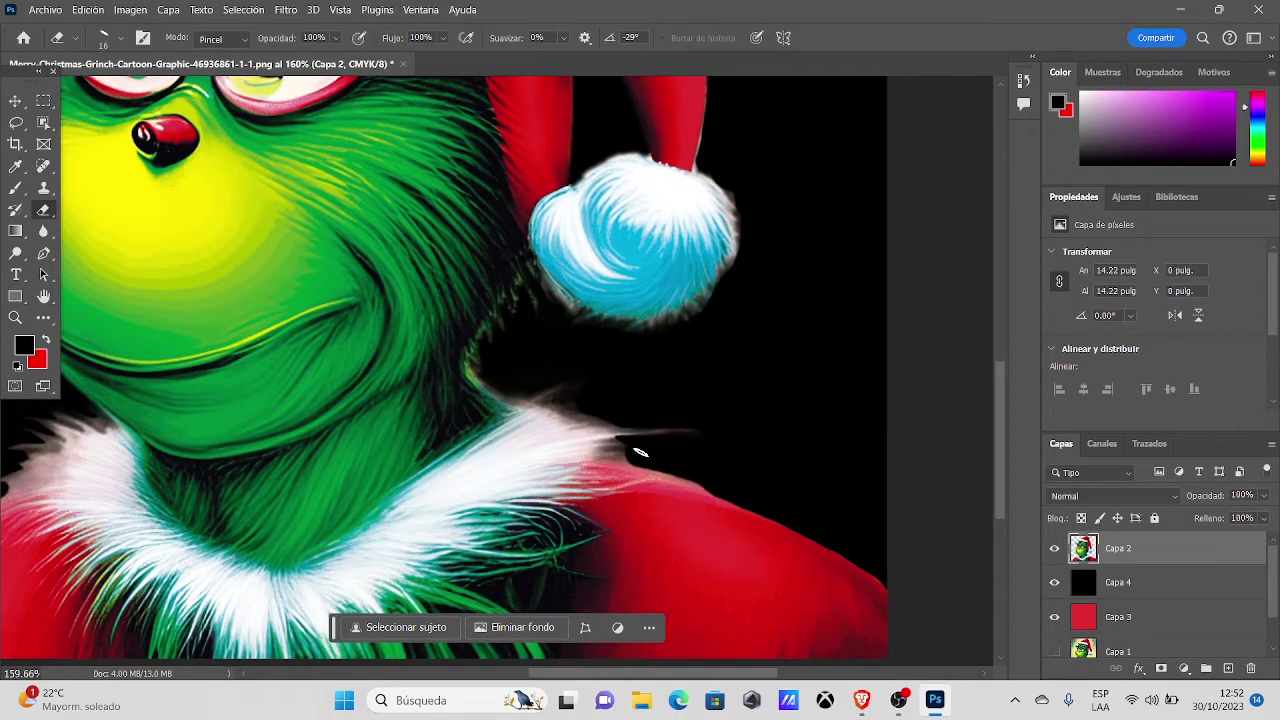
right_click(637, 450)
mouse_move(706, 438)
mouse_down()
mouse_move(613, 445)
mouse_move(621, 429)
mouse_move(568, 392)
mouse_move(620, 408)
mouse_move(507, 462)
mouse_up()
key(Return)
key(z)
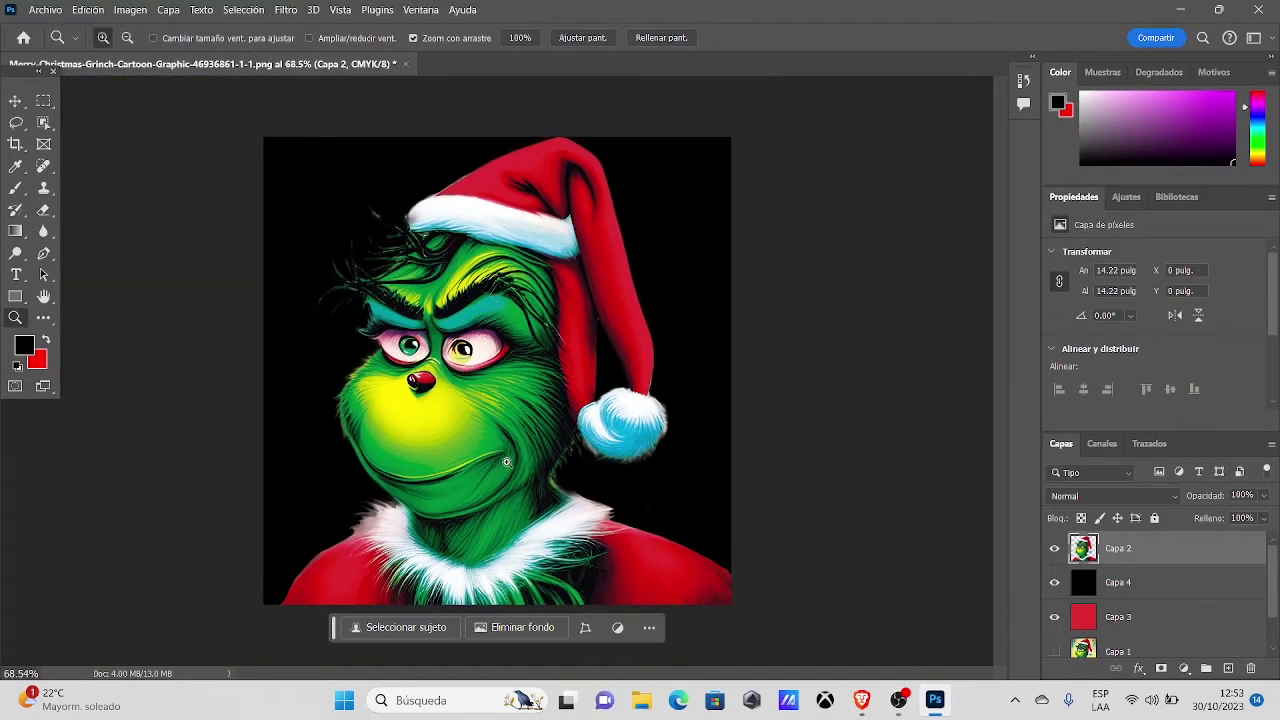
- Hide background layers Capa 4 and Capa 3, then duplicate Capa 2 with Ctrl+J
click(1054, 617)
click(1054, 582)
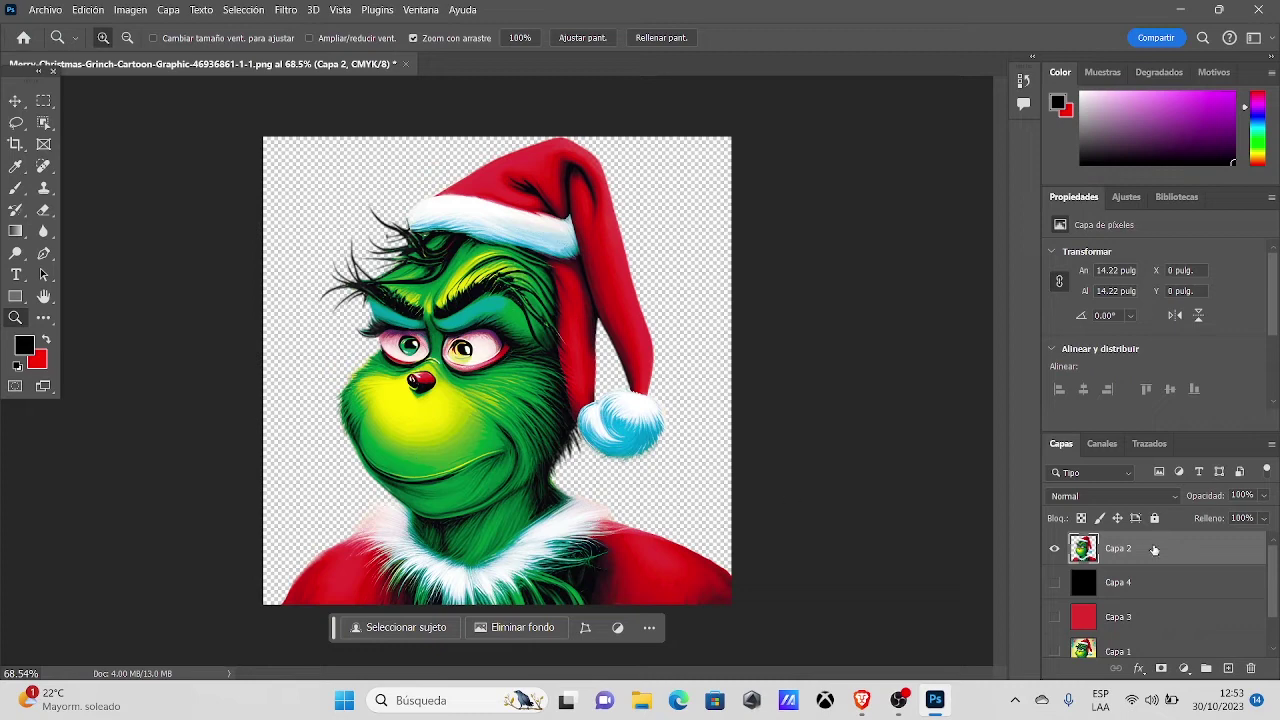
click(1056, 585)
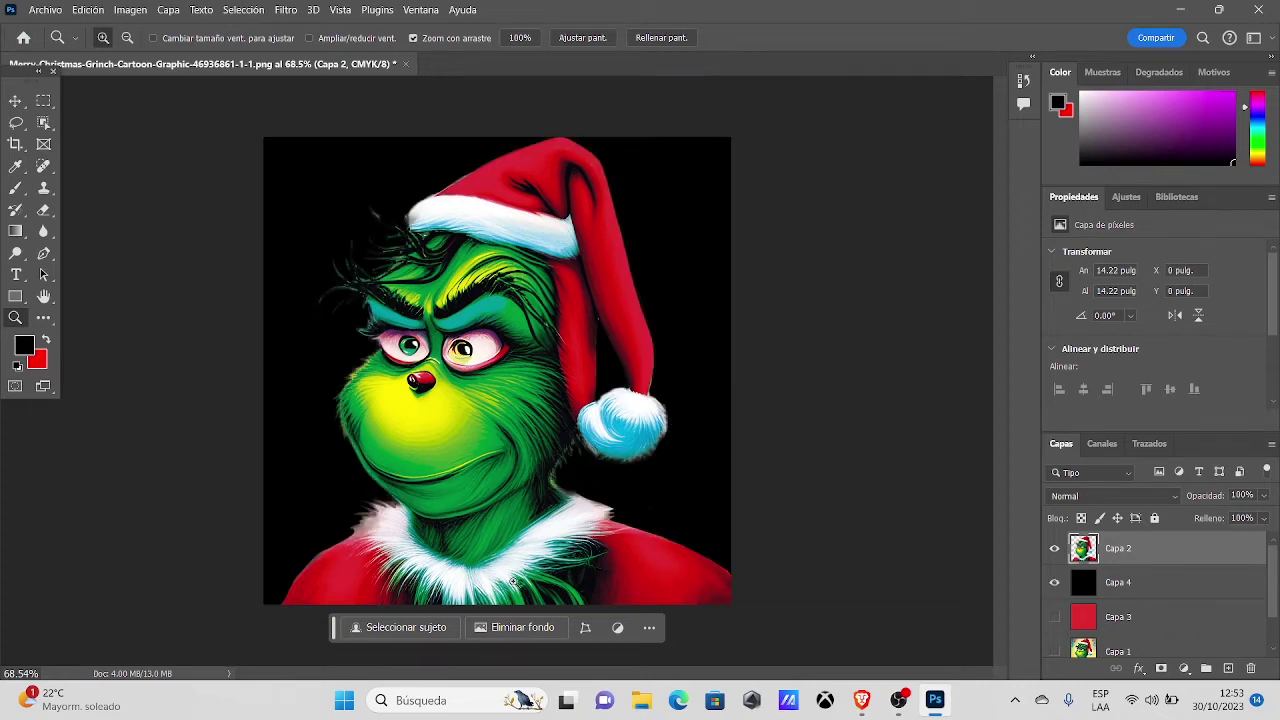
click(1056, 583)
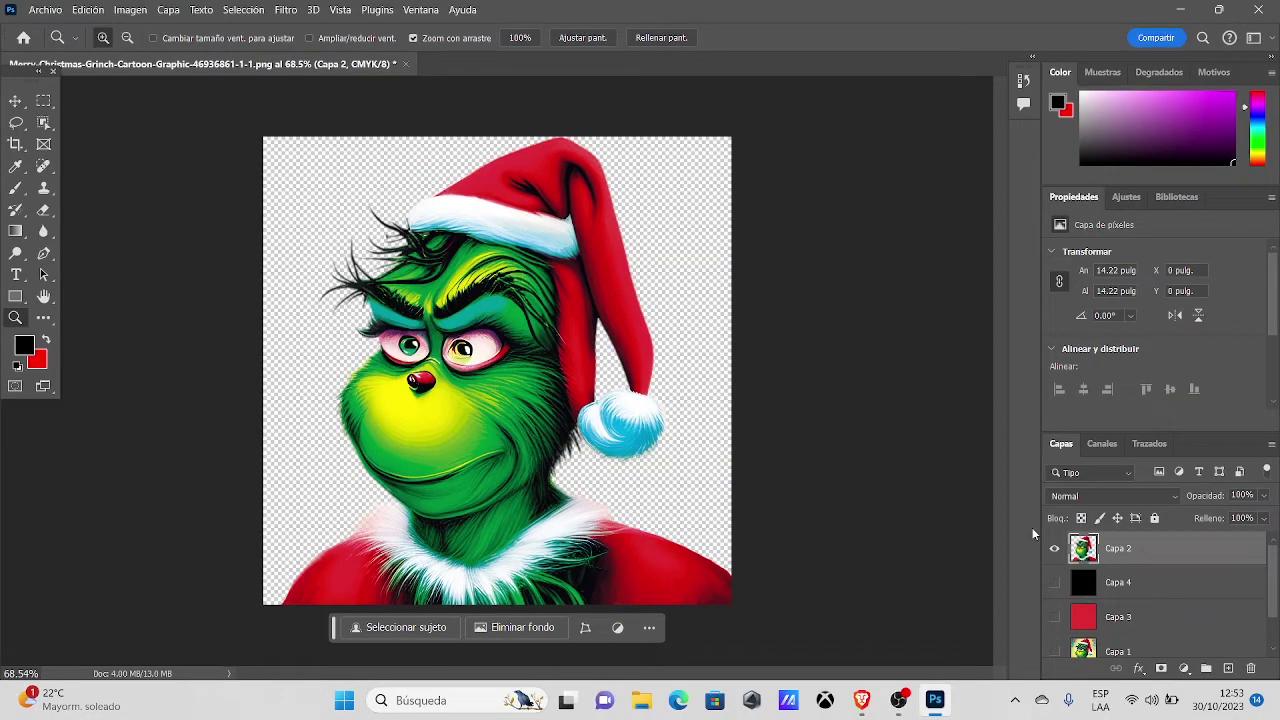
key(ctrl+j)
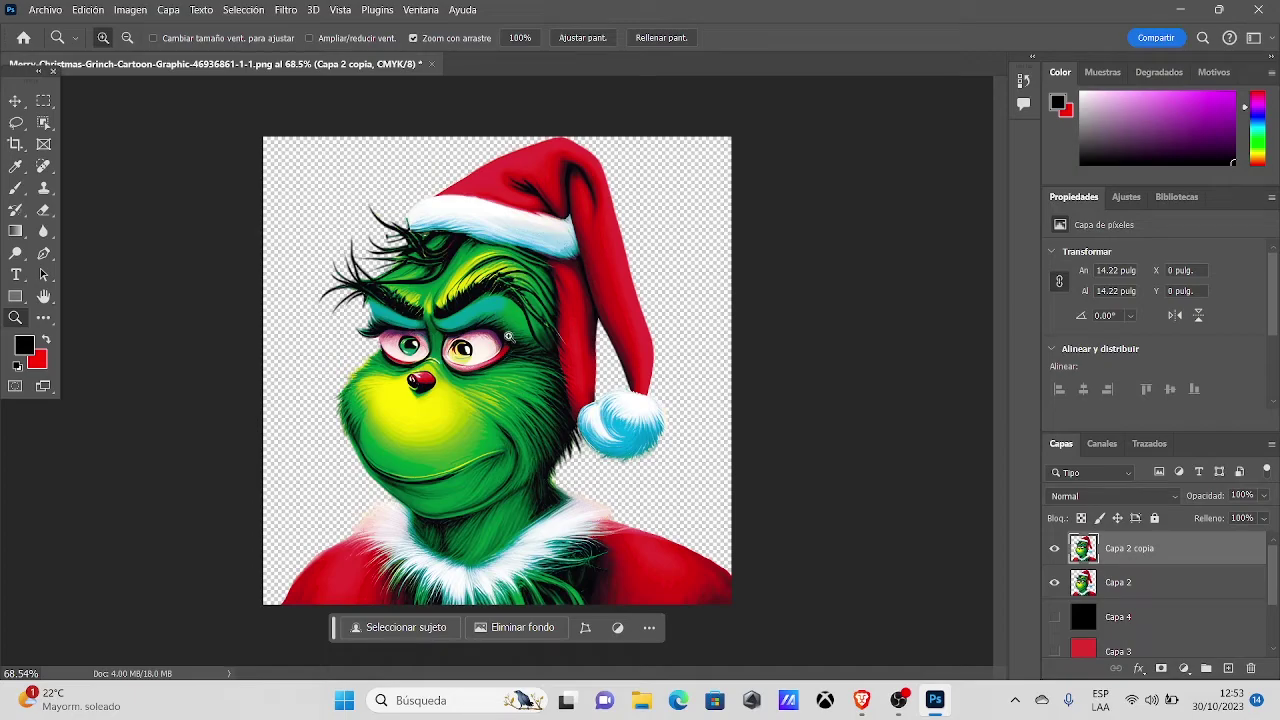
drag(509, 338, 629, 341)
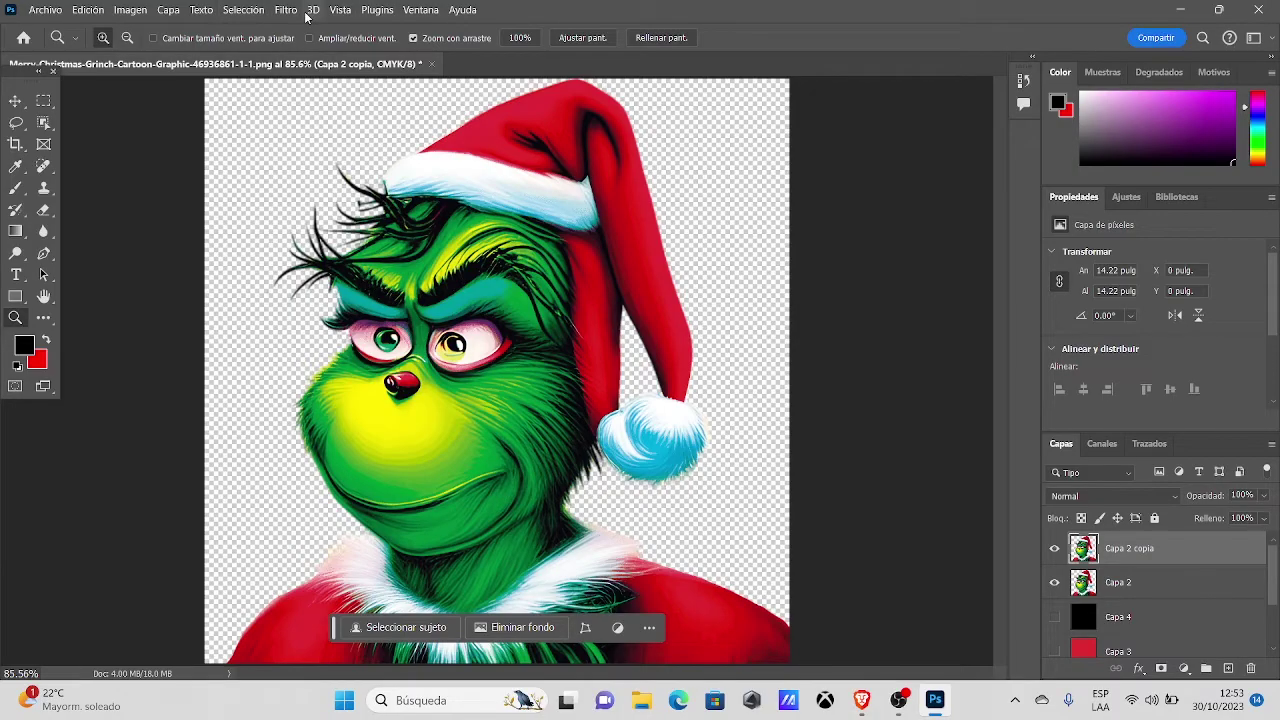
- Color Range-select the Grinch's dark brow colour at tolerance 26, then hide Capa 2 and deselect
click(242, 10)
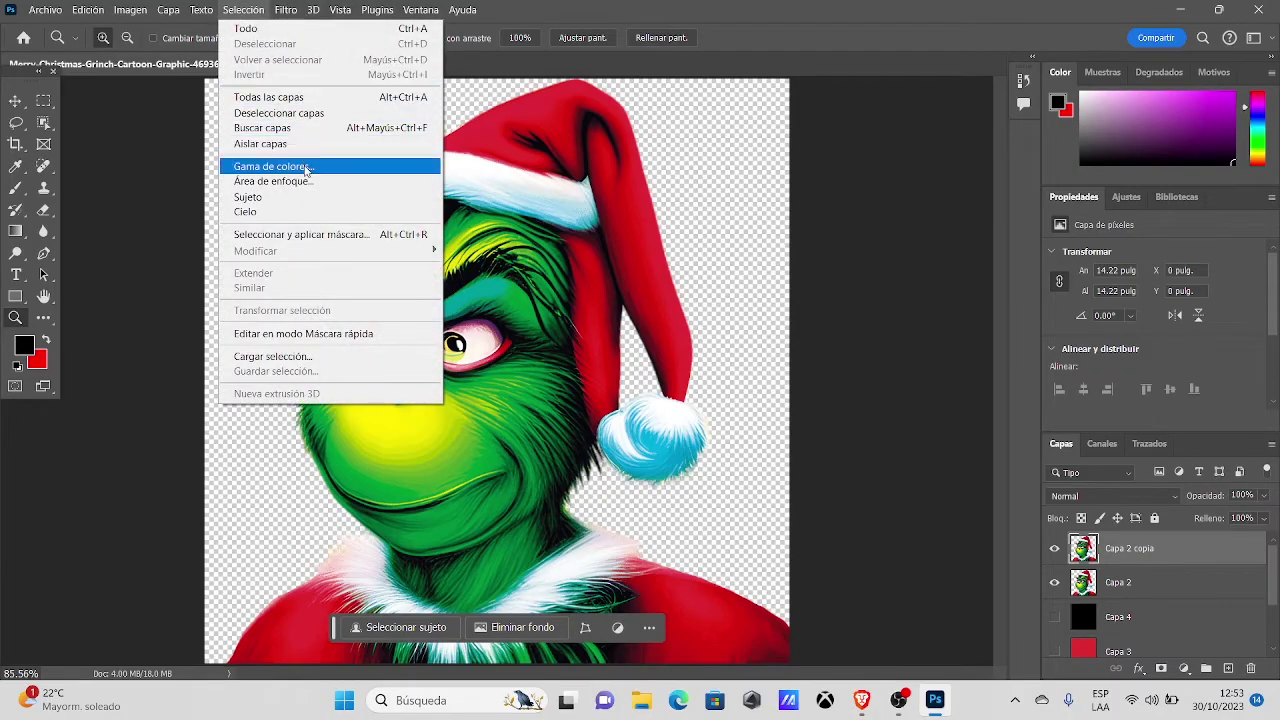
click(307, 168)
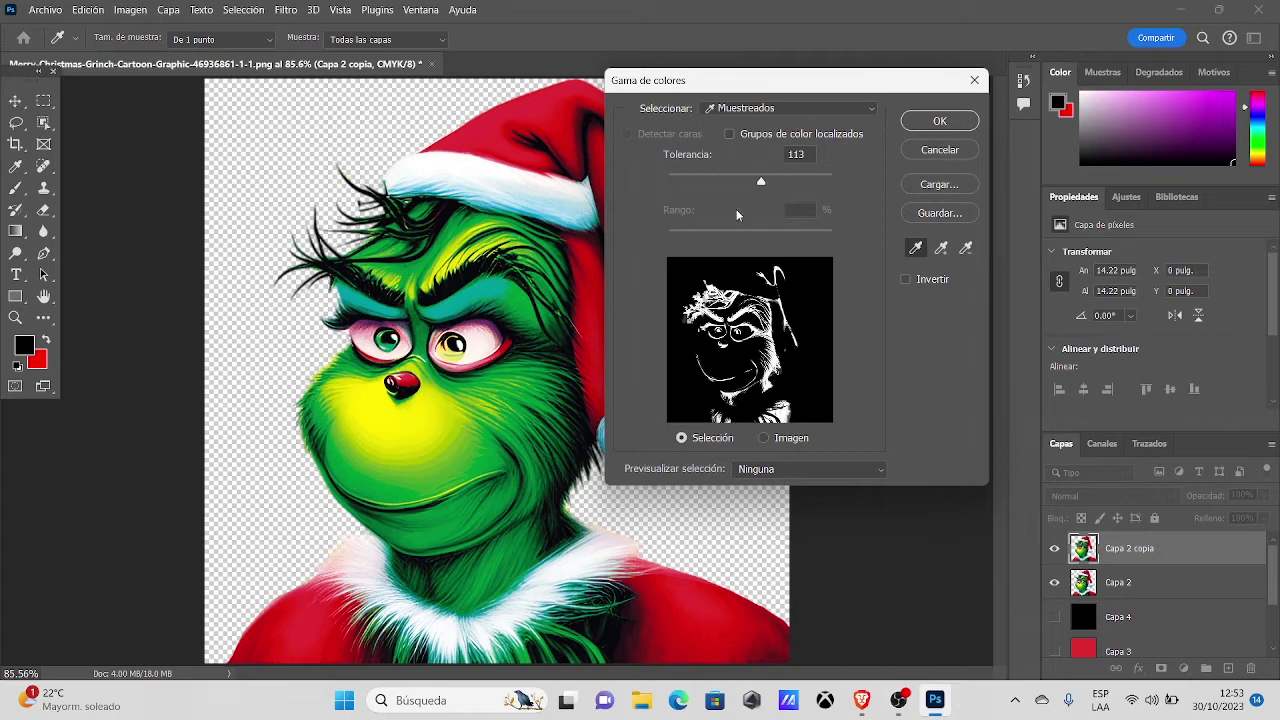
click(458, 282)
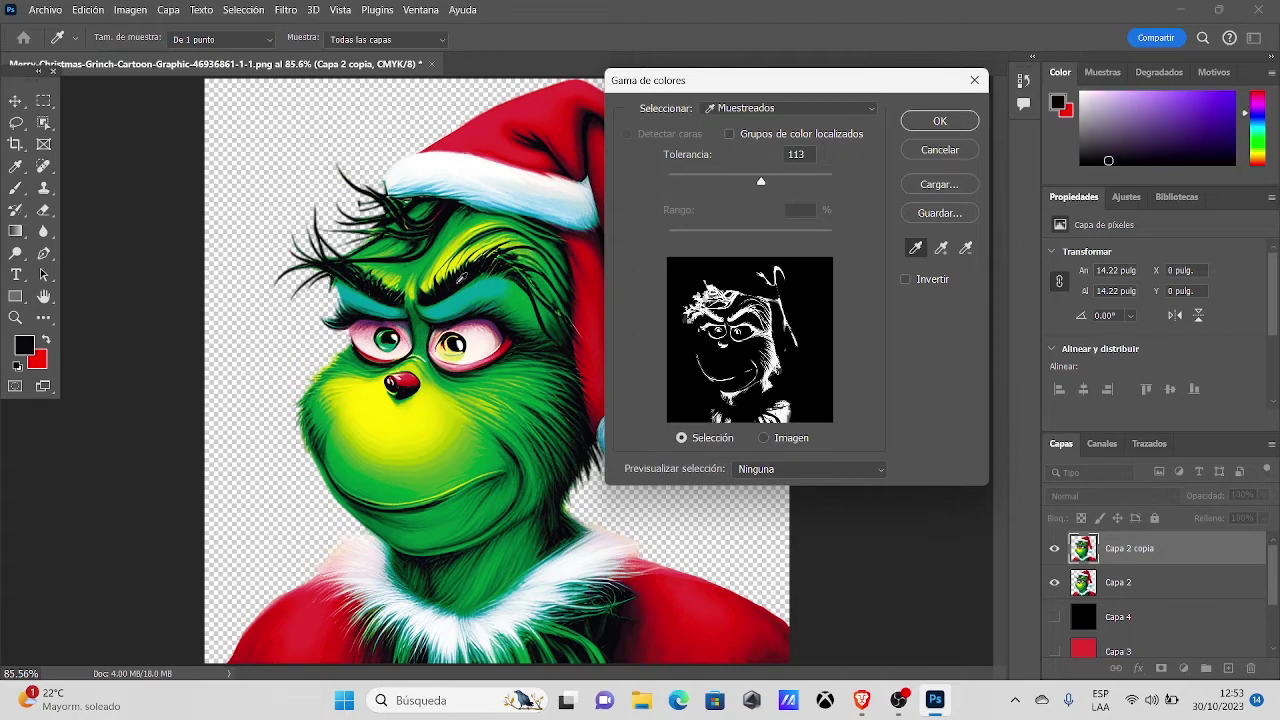
mouse_move(760, 181)
mouse_down()
mouse_move(689, 183)
mouse_move(773, 186)
mouse_up()
key(Return)
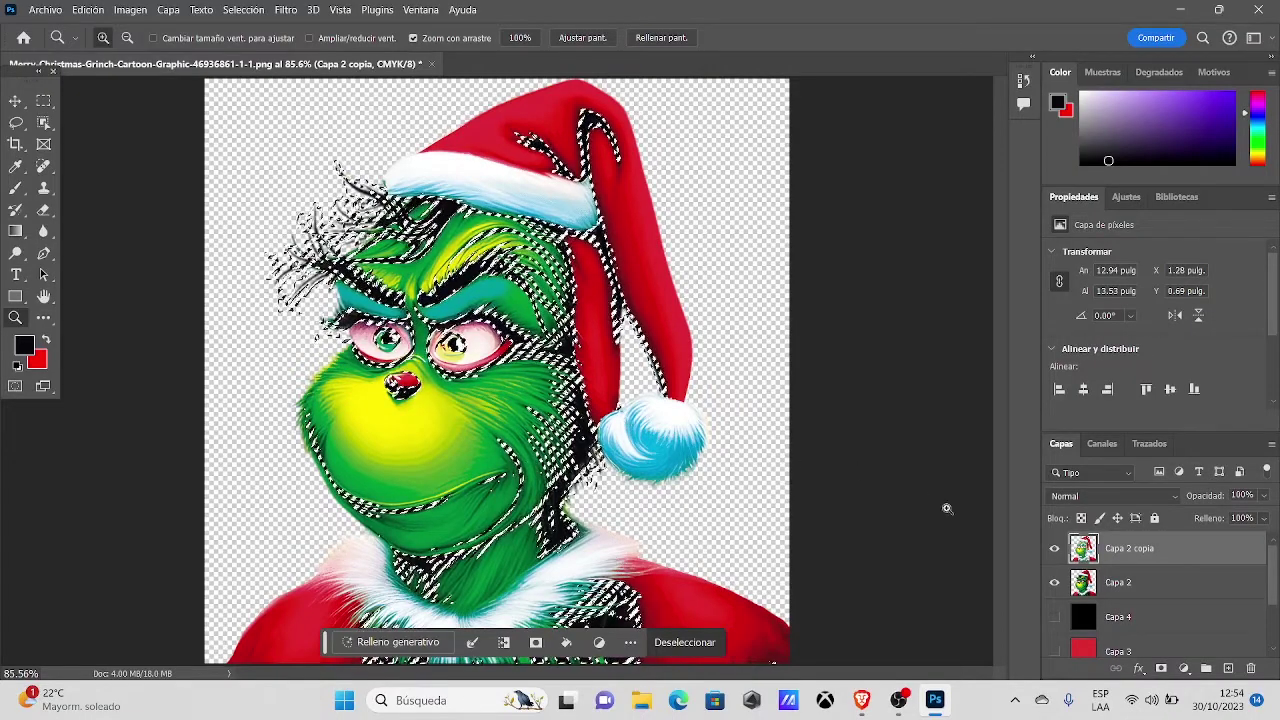
click(1054, 582)
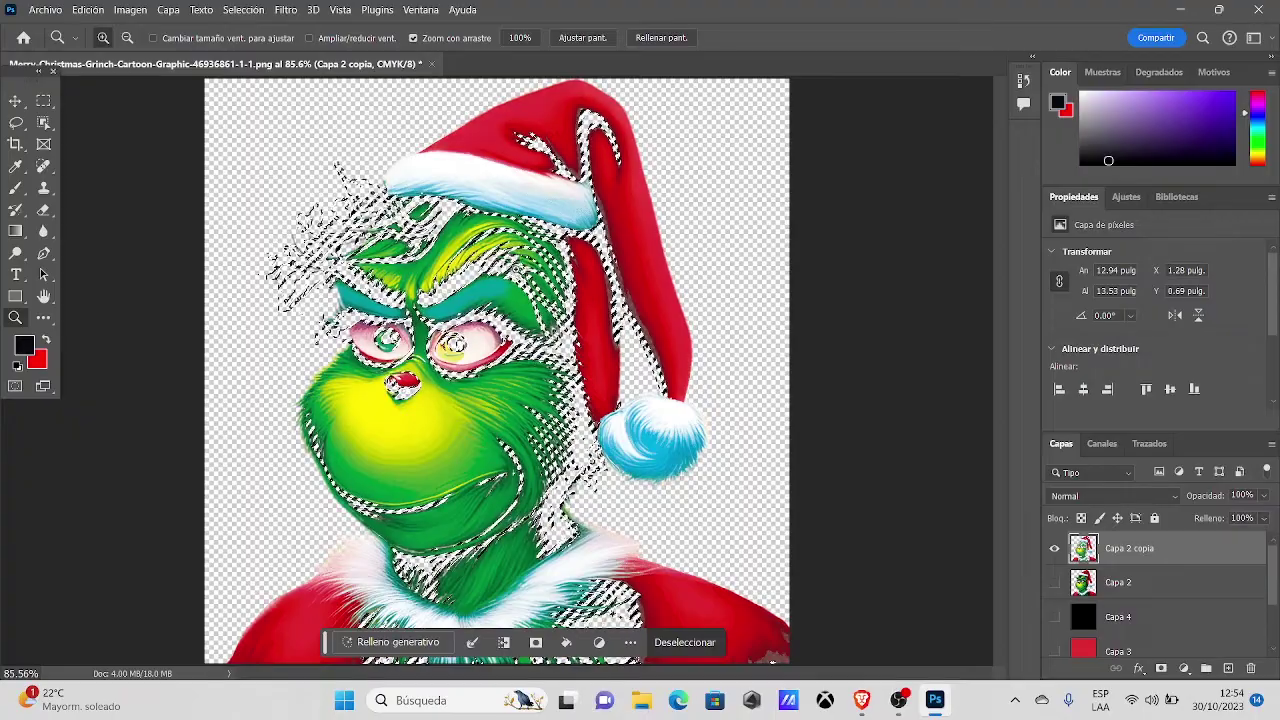
key(ctrl+d)
- Compare the Grinch's edges by repeatedly toggling the black Capa 4 background on and off
scroll(597, 347, down, 1)
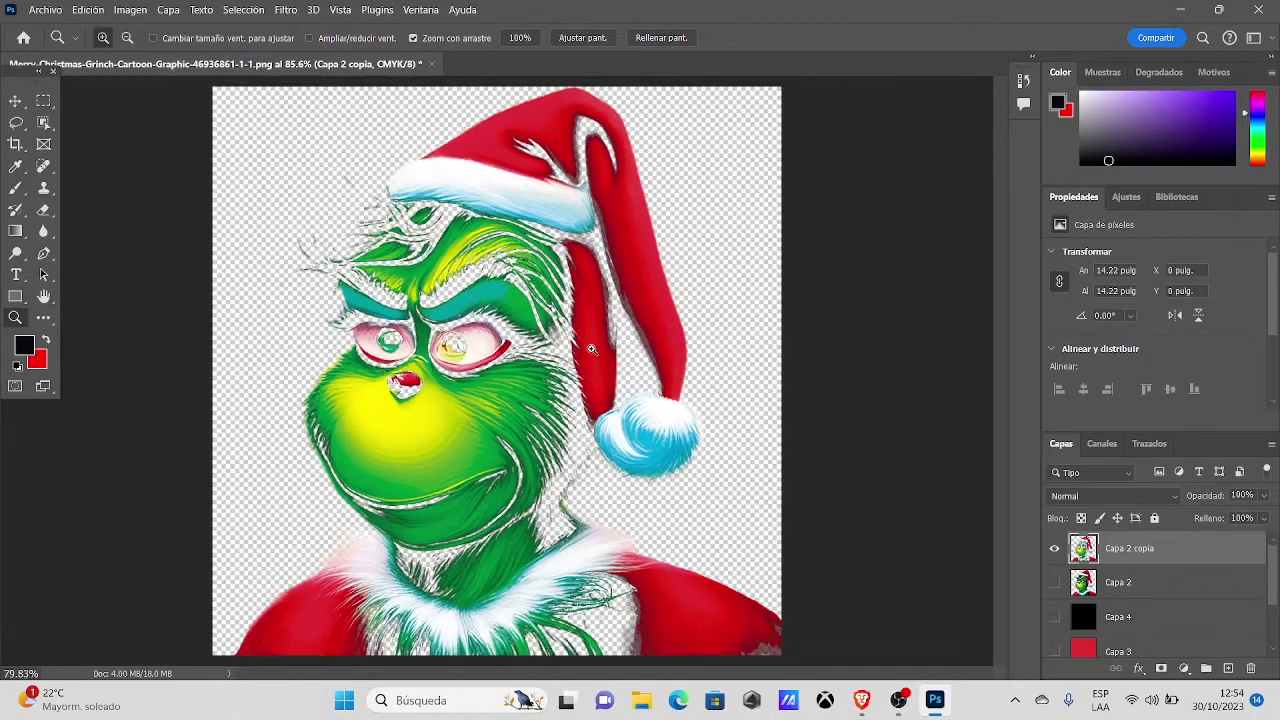
scroll(591, 348, down, 2)
scroll(537, 447, up, 3)
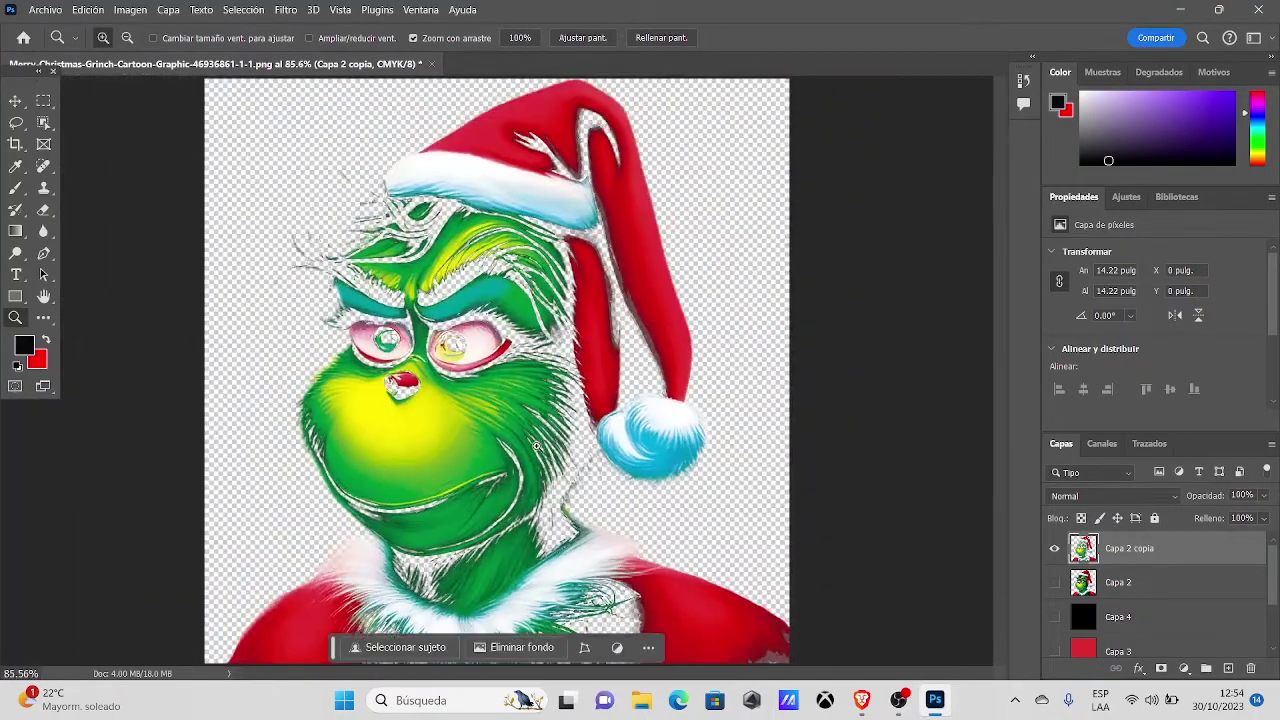
scroll(562, 259, down, 3)
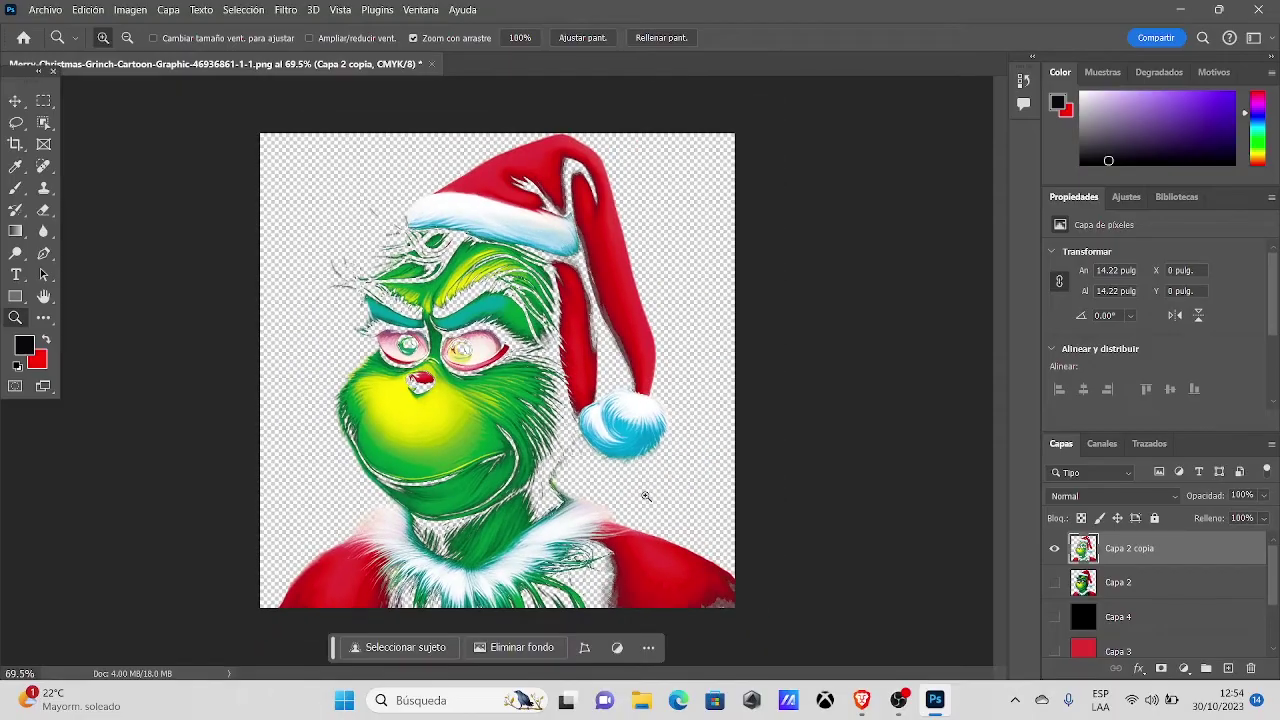
click(1053, 617)
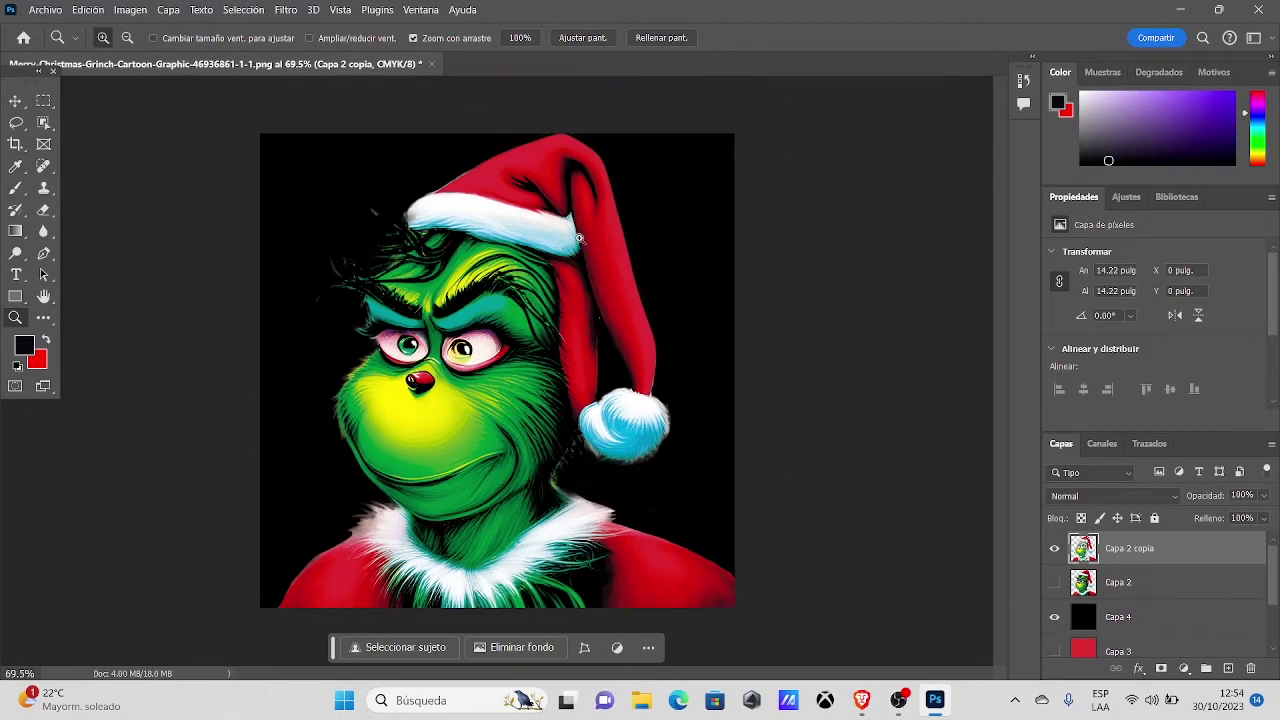
click(1054, 618)
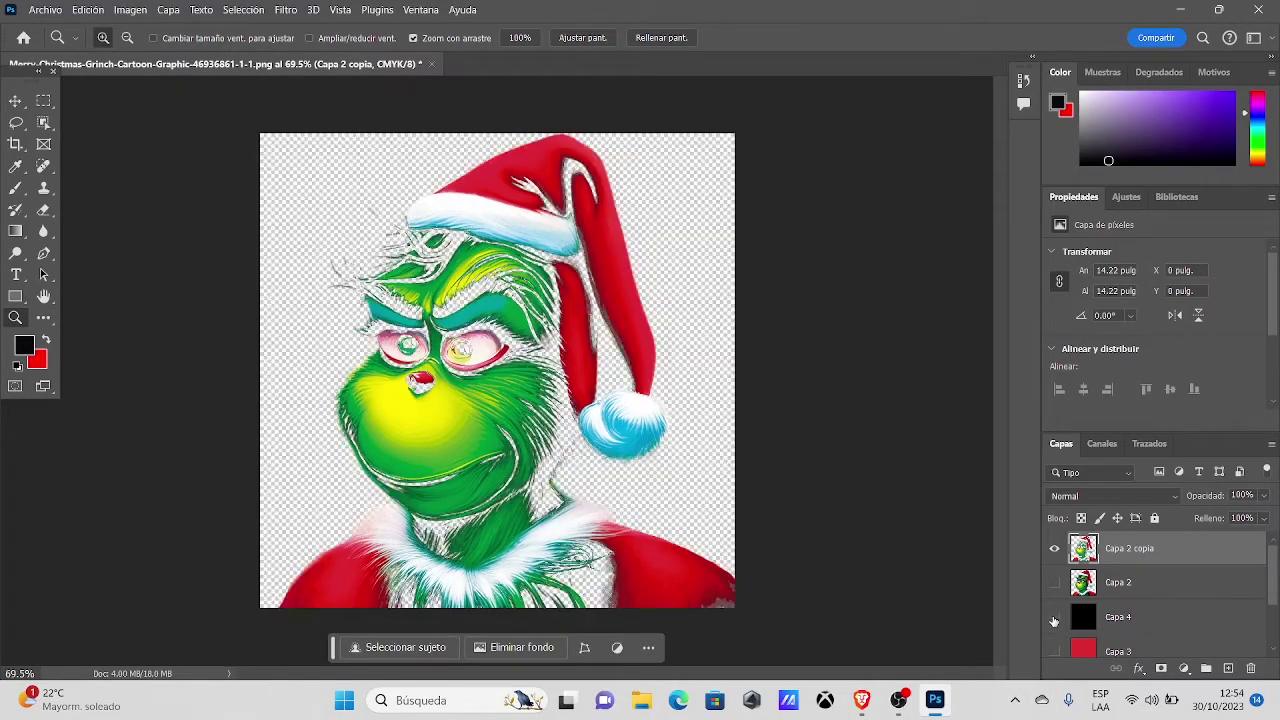
click(1053, 618)
click(1053, 618)
click(1053, 618)
click(1053, 620)
click(1053, 620)
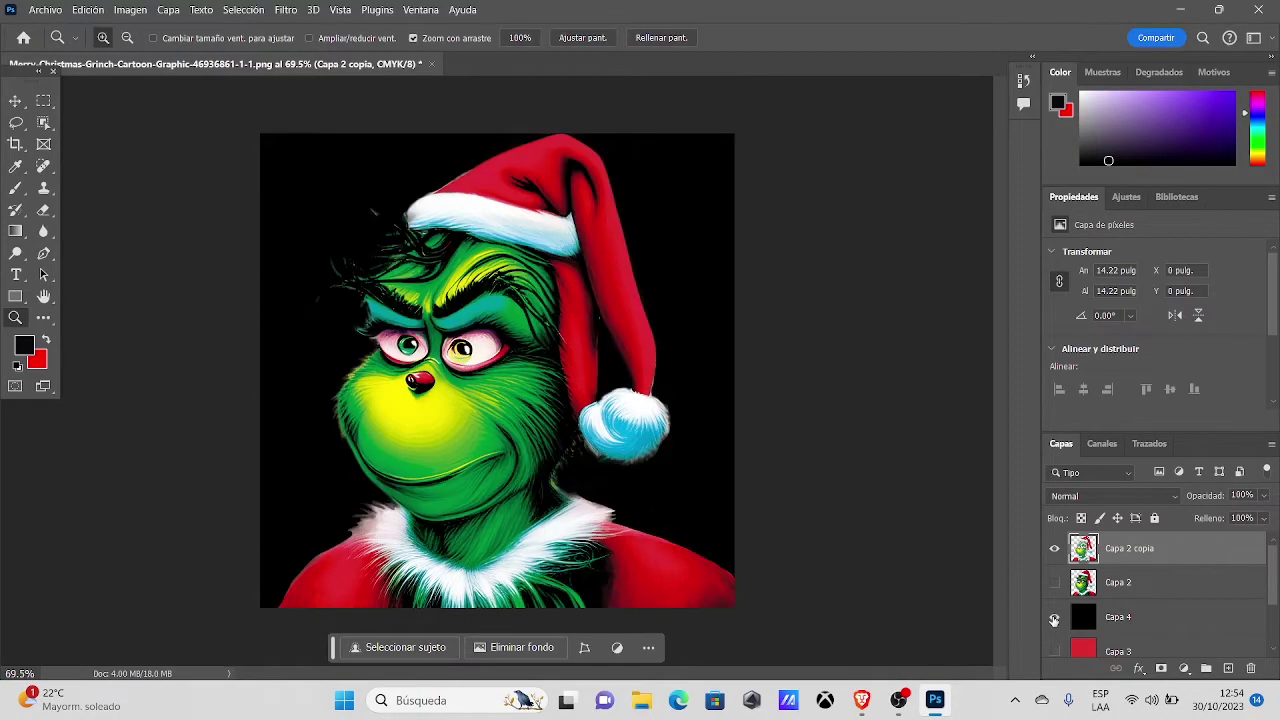
click(1053, 620)
click(1053, 620)
scroll(1084, 612, down, 1)
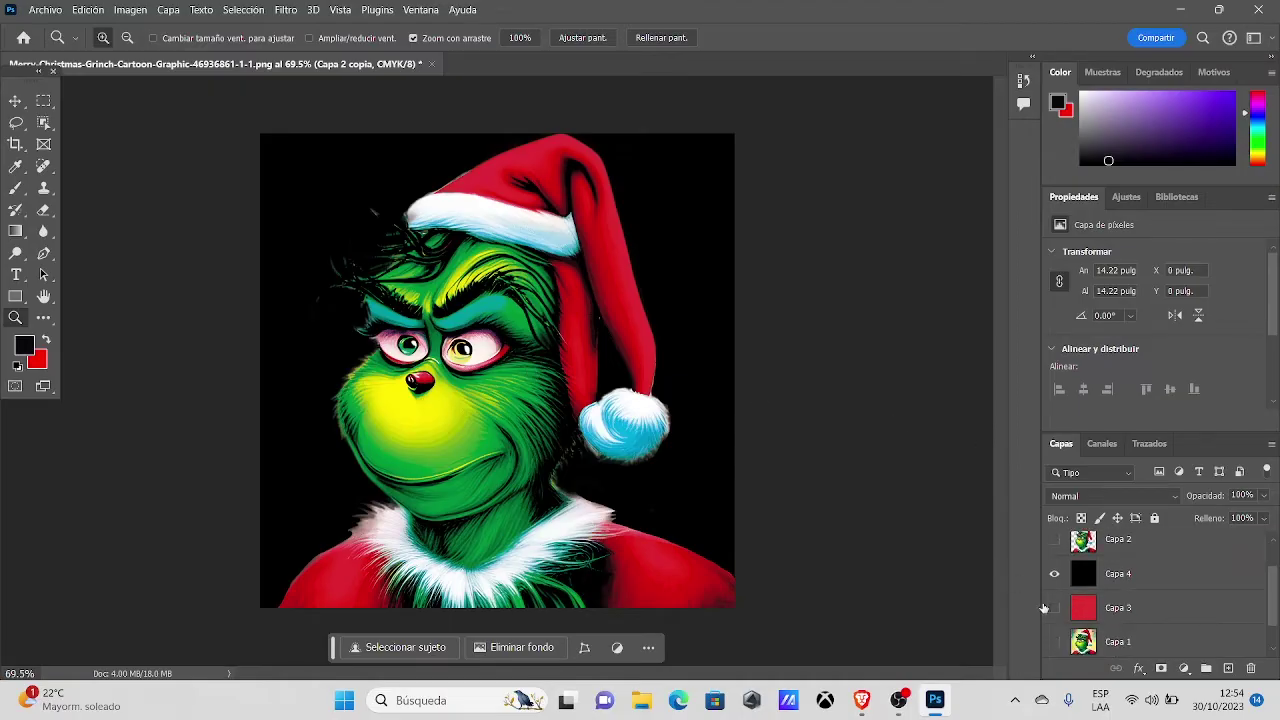
scroll(1048, 589, up, 1)
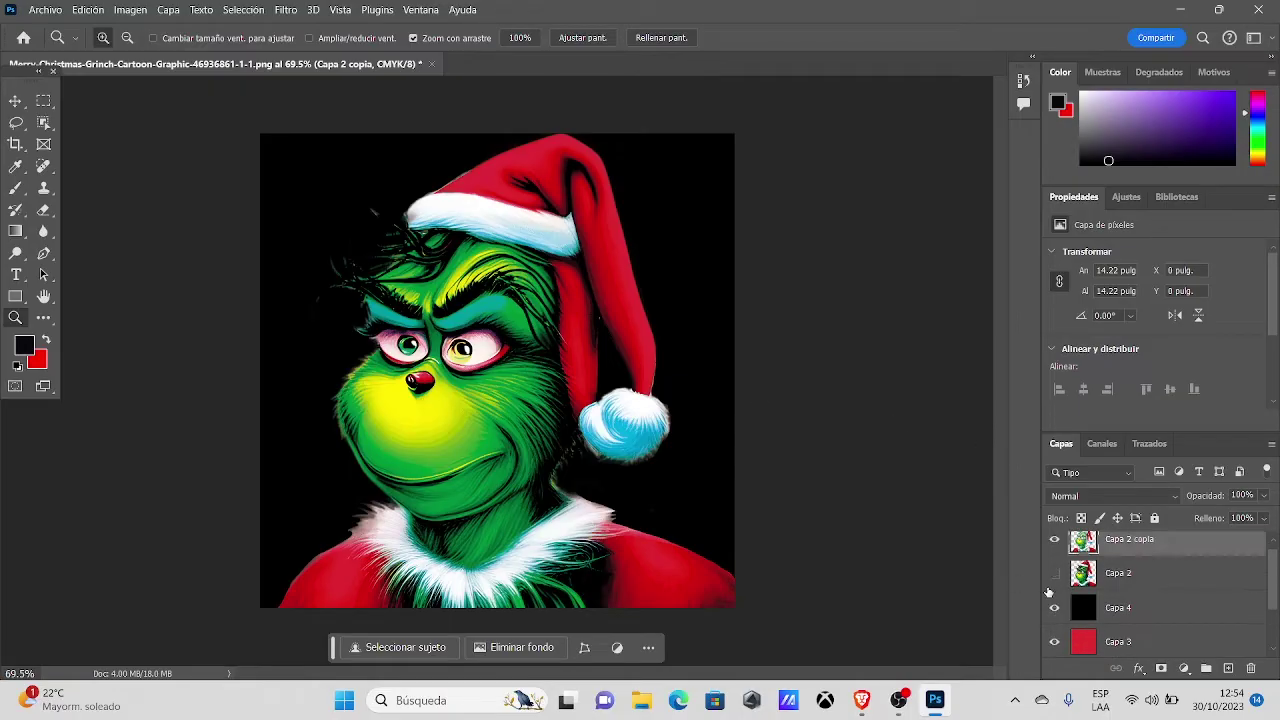
- Hide Capa 4 and Capa 2 copia, showing the original Capa 2 over the red fill
click(1055, 609)
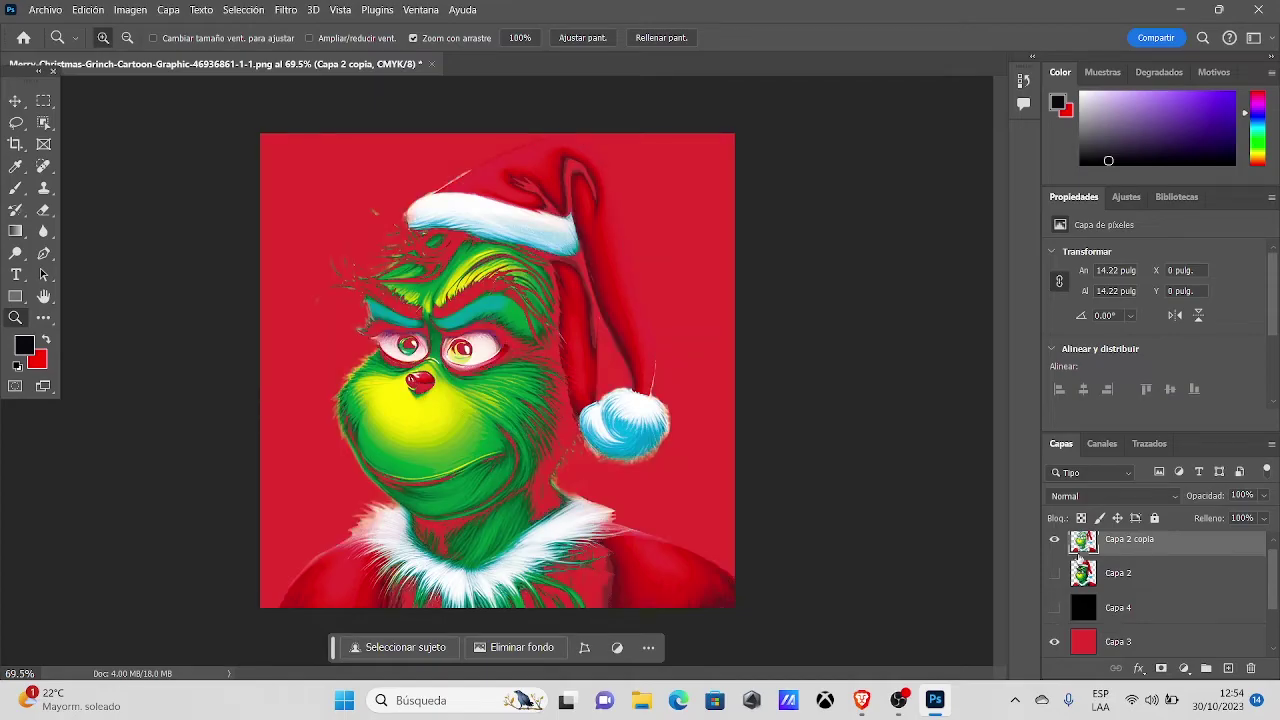
click(1054, 541)
click(1054, 573)
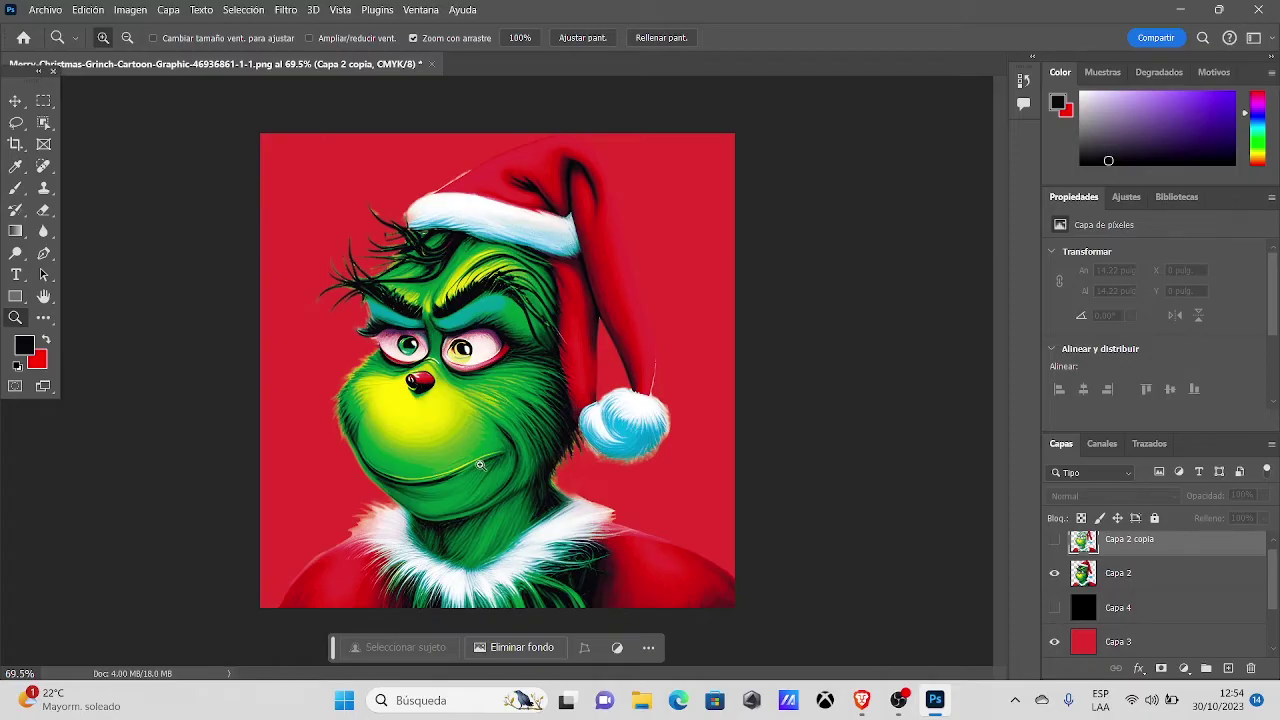
- Erase the white fringe along the neck fur on Capa 2 against the red fill, then zoom out
drag(532, 500, 596, 447)
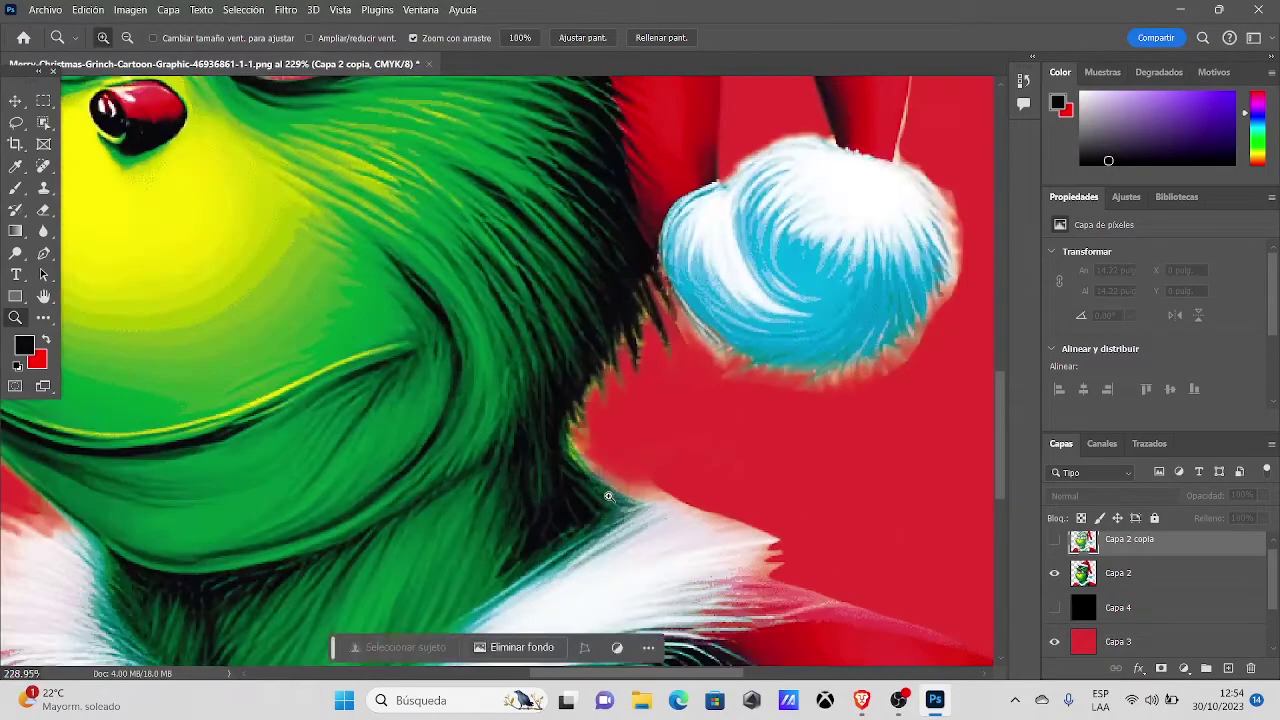
key(e)
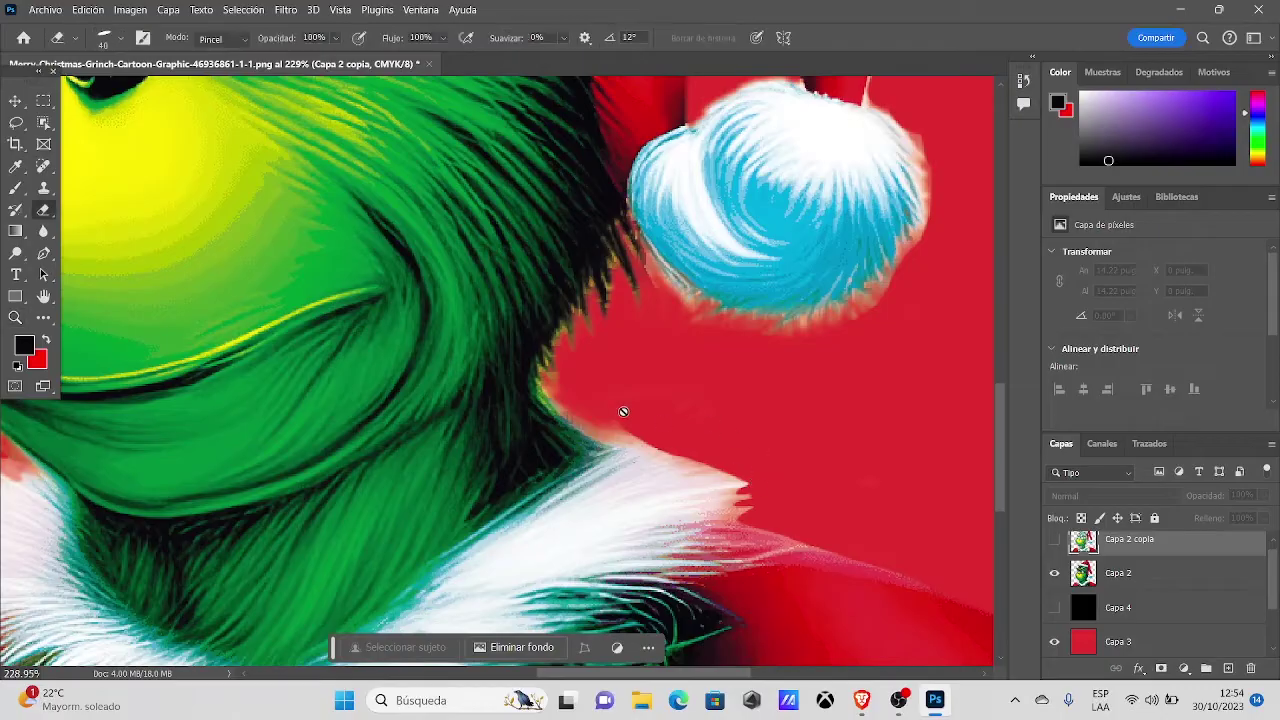
click(1125, 576)
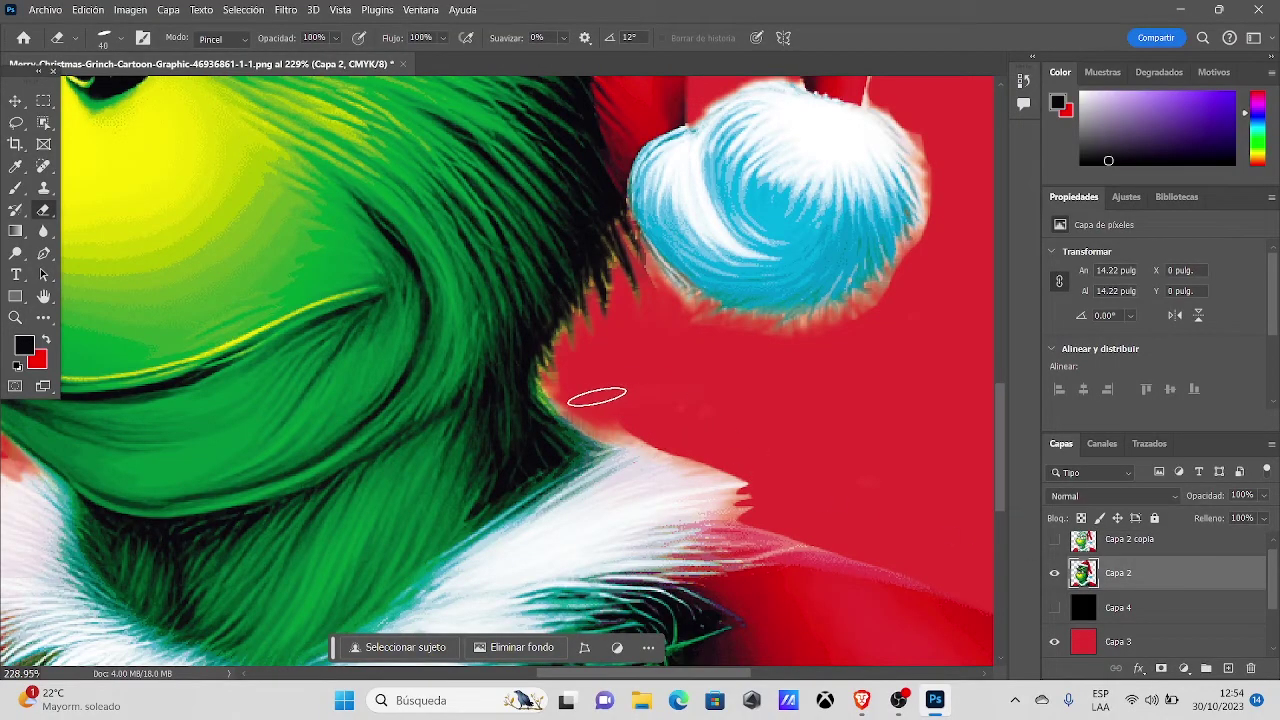
mouse_move(627, 426)
mouse_down()
mouse_move(780, 466)
mouse_move(757, 463)
mouse_move(792, 487)
mouse_up()
scroll(790, 500, up, 5)
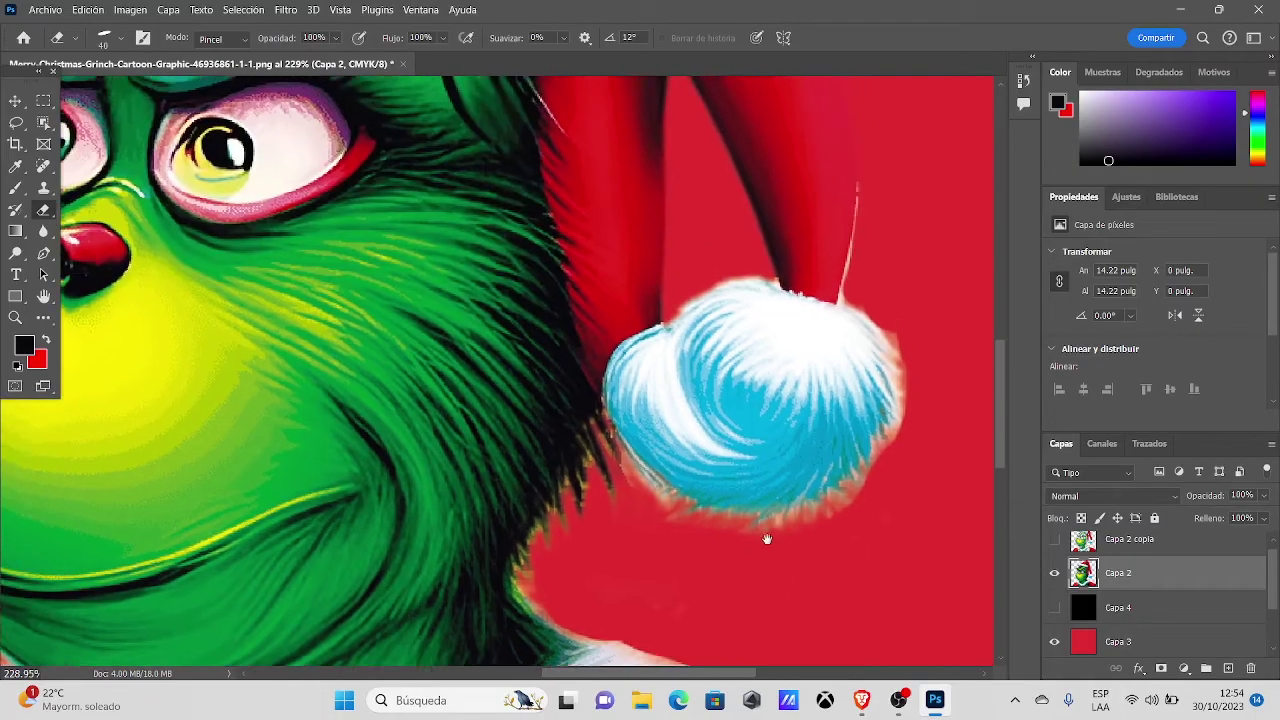
scroll(766, 480, up, 2)
drag(763, 407, 748, 437)
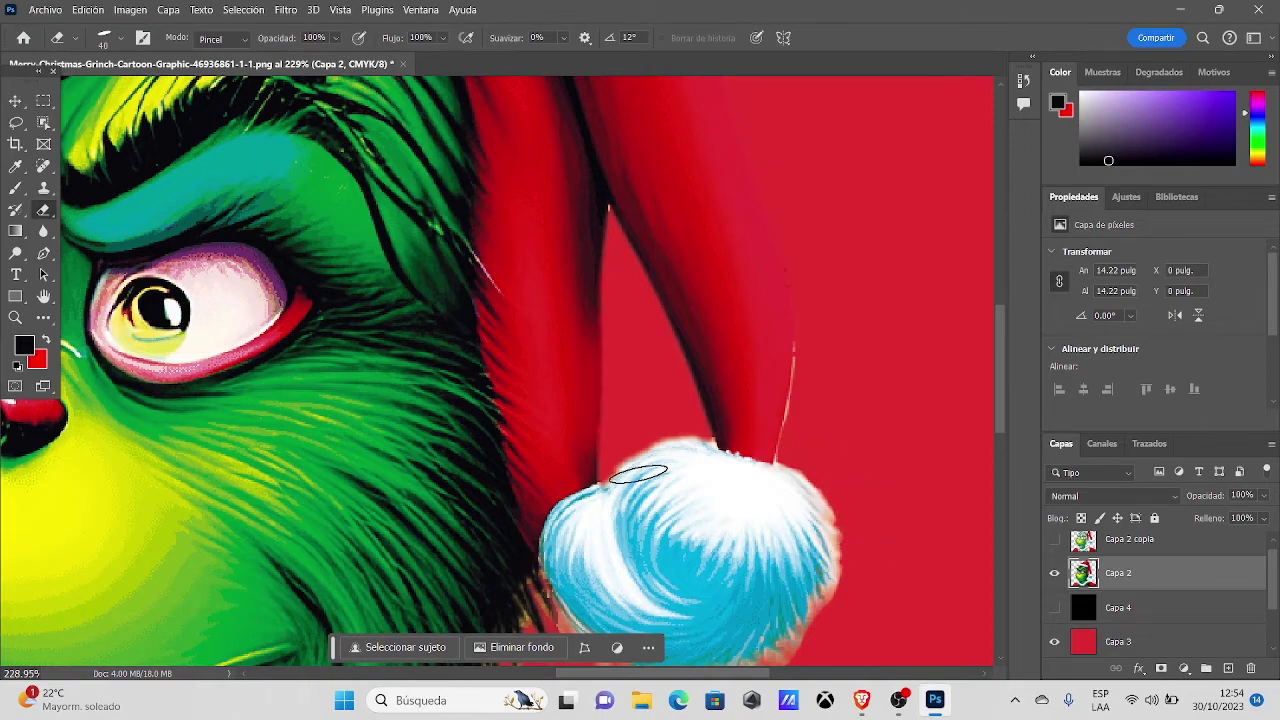
key(z)
mouse_move(638, 474)
mouse_down()
mouse_move(596, 440)
mouse_move(295, 324)
mouse_up()
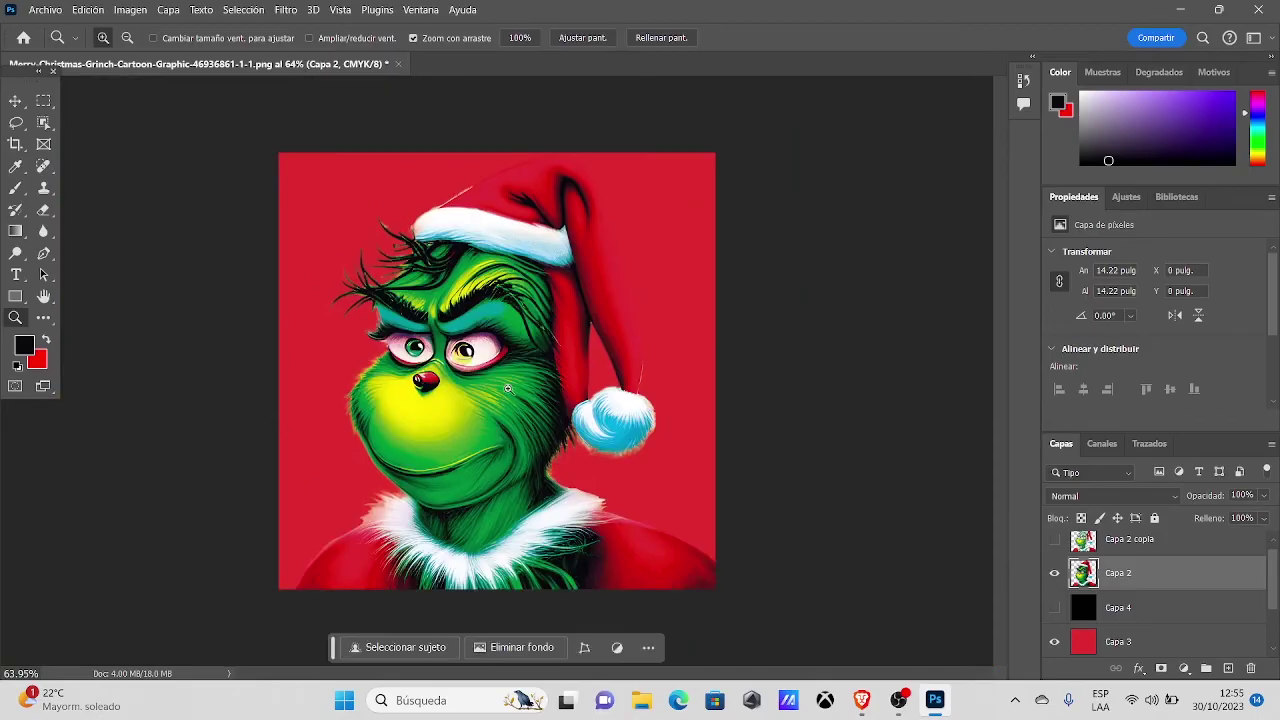
- Show Capa 2 and the black Capa 4, then select and reveal Capa 2 copia
scroll(1260, 595, up, 1)
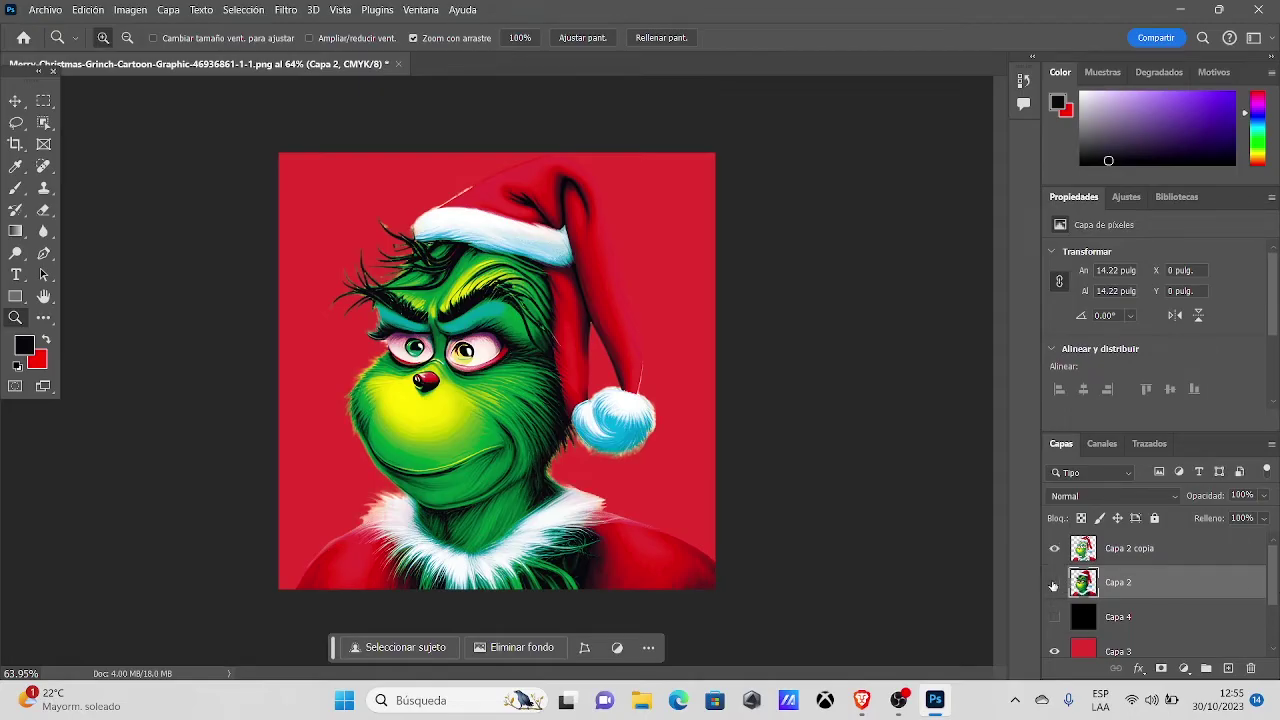
click(1054, 582)
click(1055, 549)
click(1054, 582)
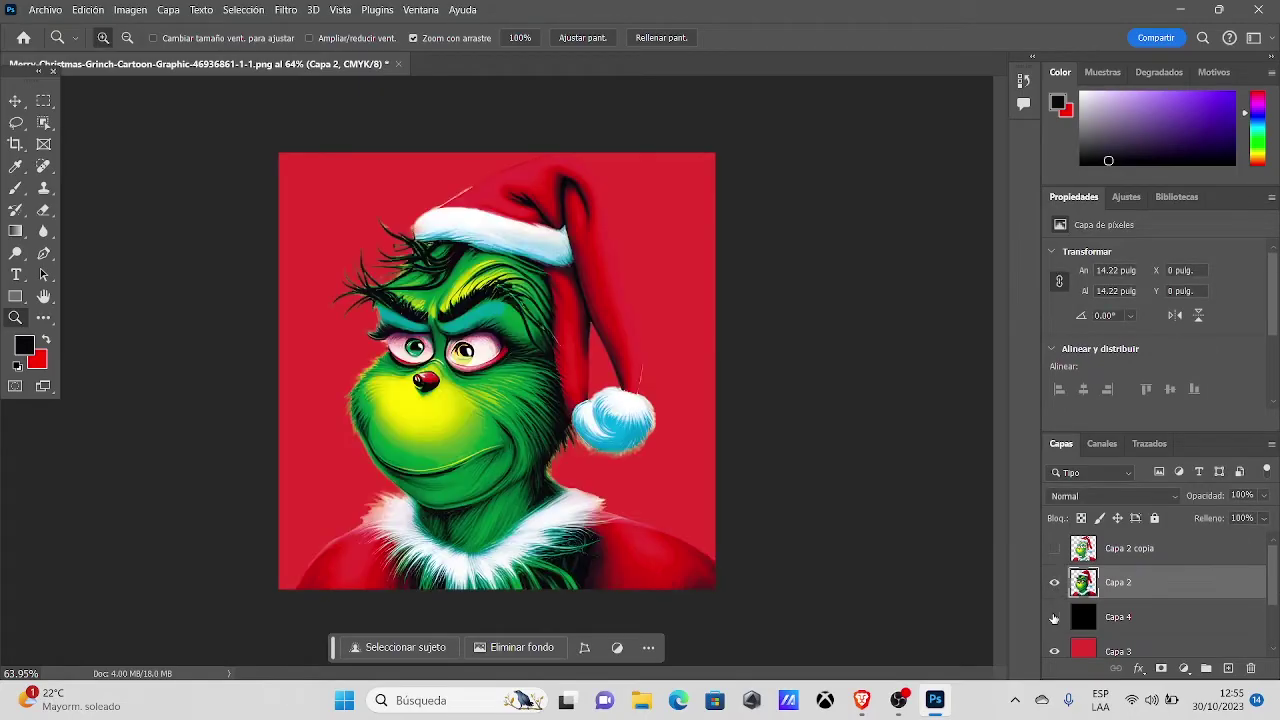
click(1054, 617)
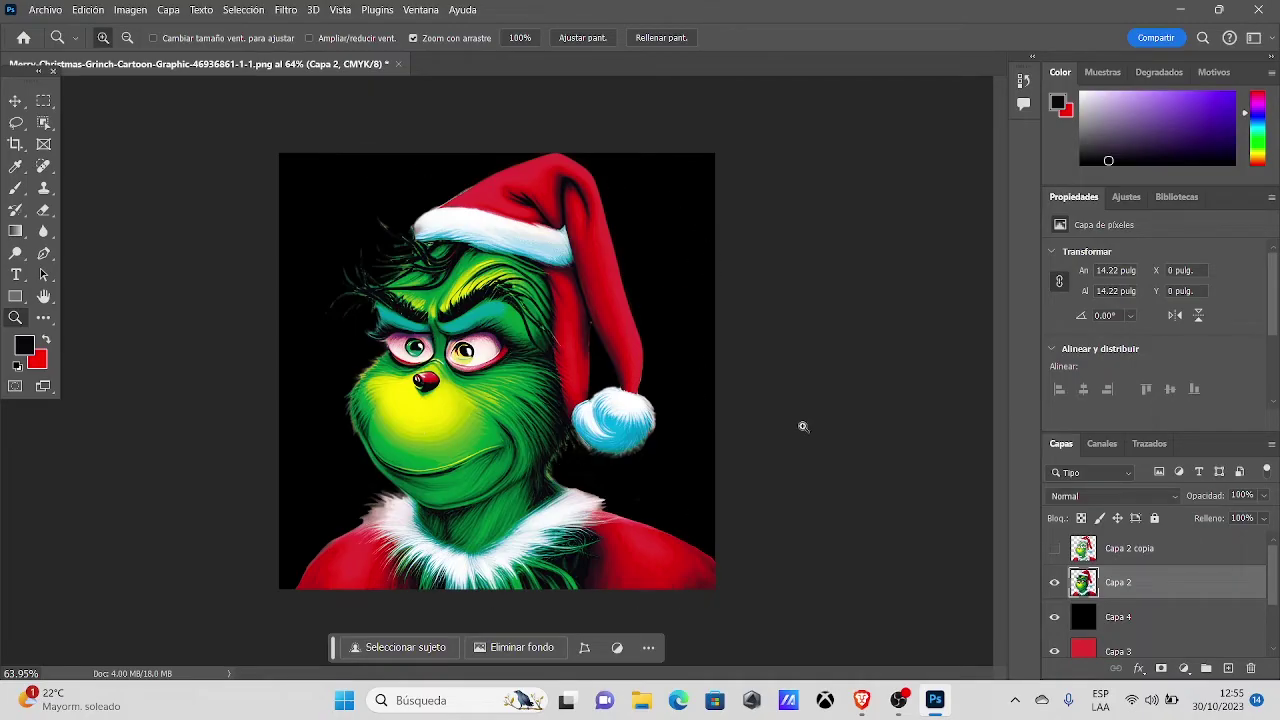
click(1131, 562)
click(1054, 548)
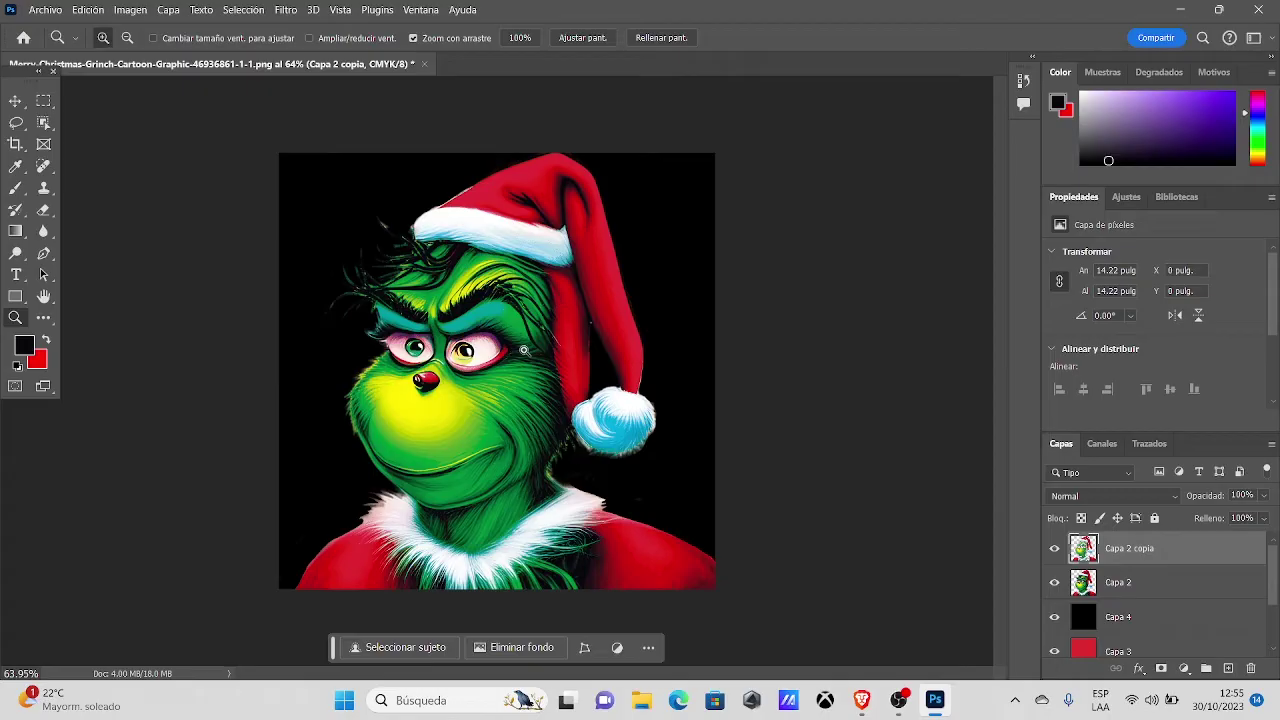
- In Image Size, switch units to centimetres and set resolution to 300
key(ctrl+alt+i)
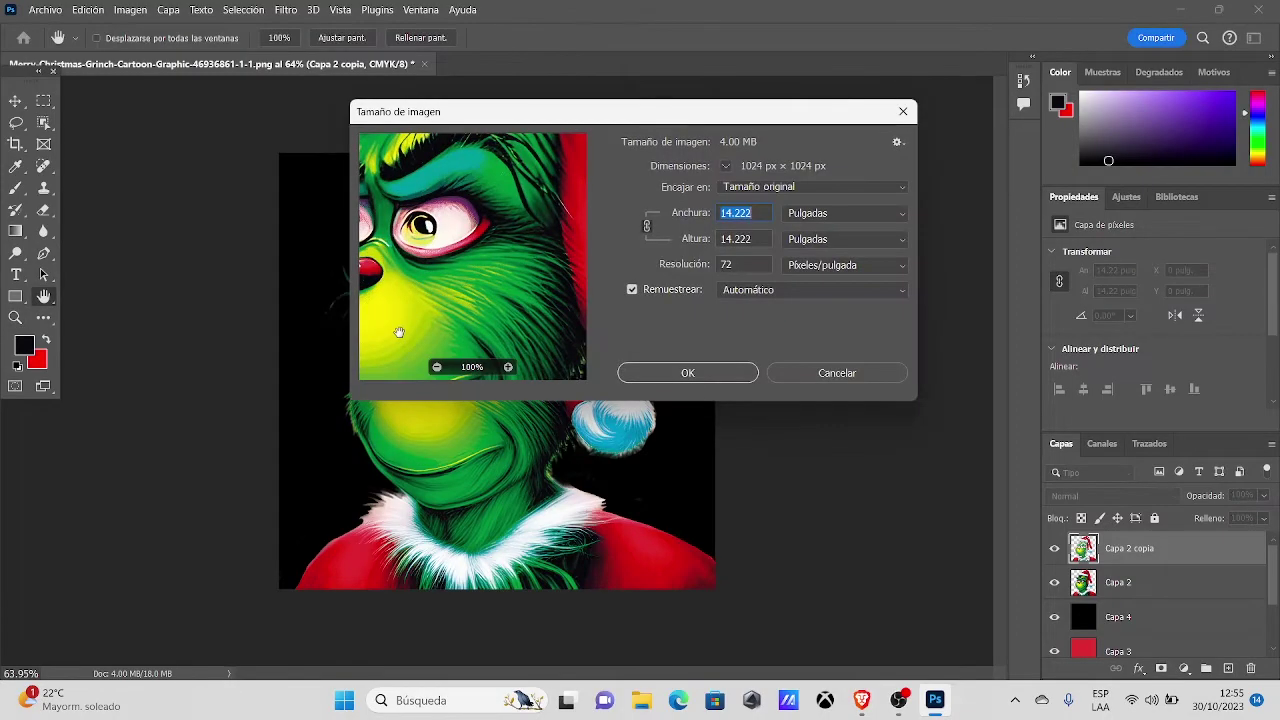
click(728, 265)
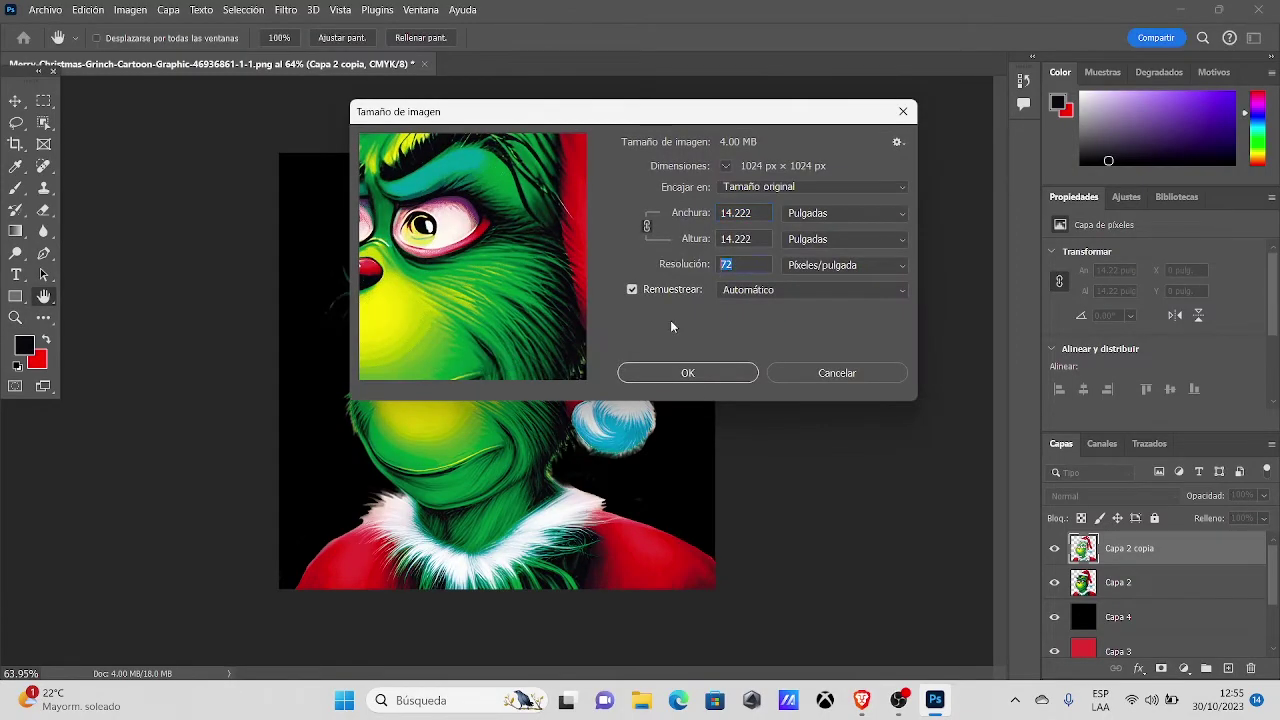
click(812, 216)
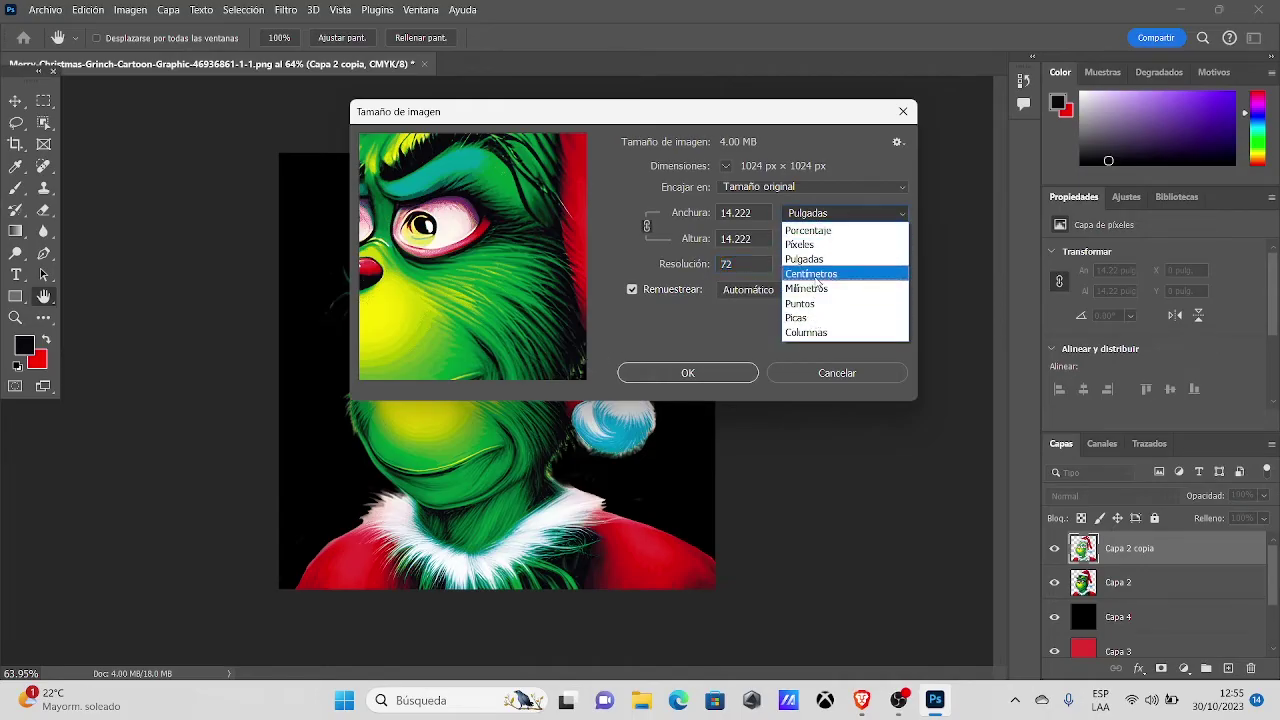
click(820, 276)
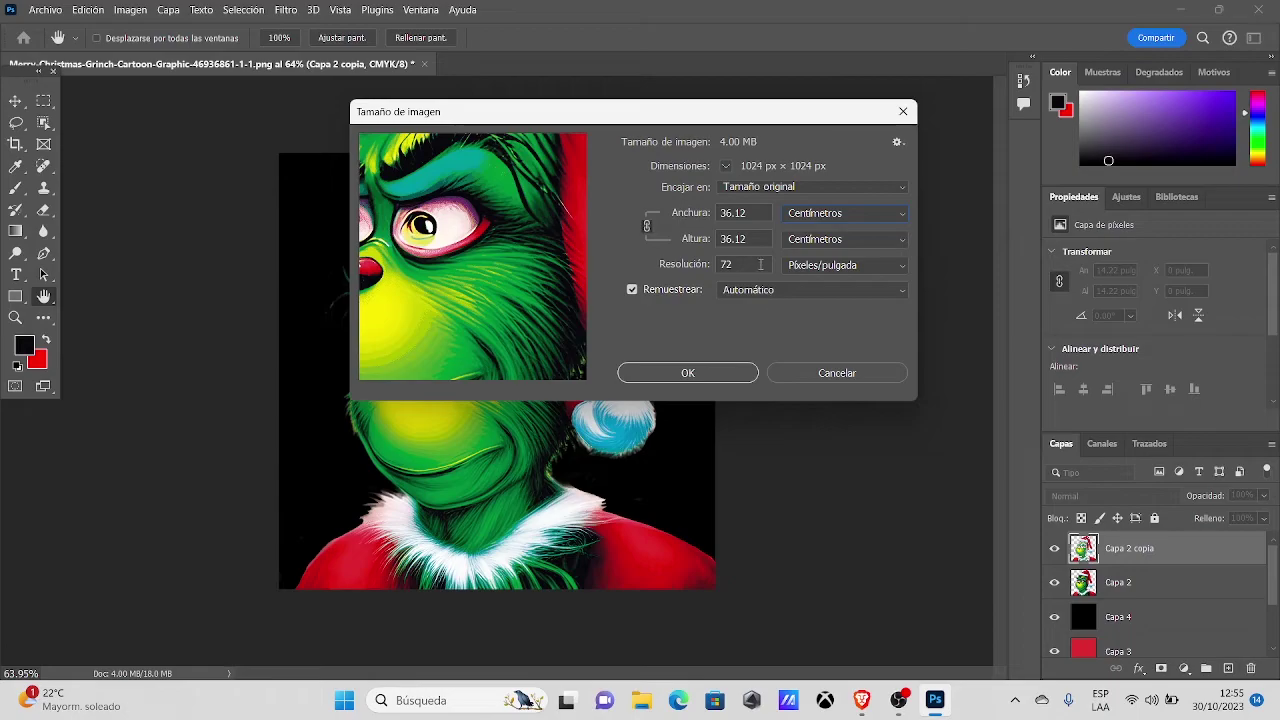
drag(760, 264, 723, 267)
text(300)
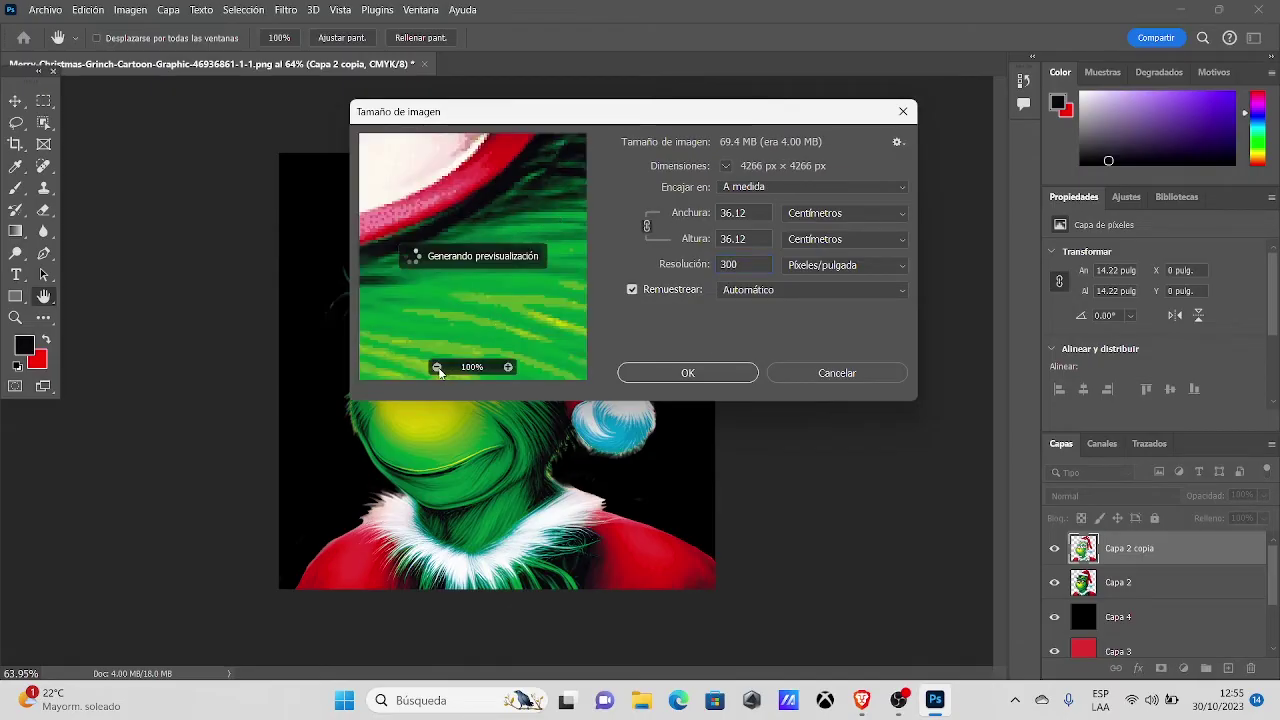
- Choose Conservar detalles 2.0 resampling and set the width to 25 cm, giving 25 × 25 cm
click(437, 368)
click(437, 368)
click(437, 368)
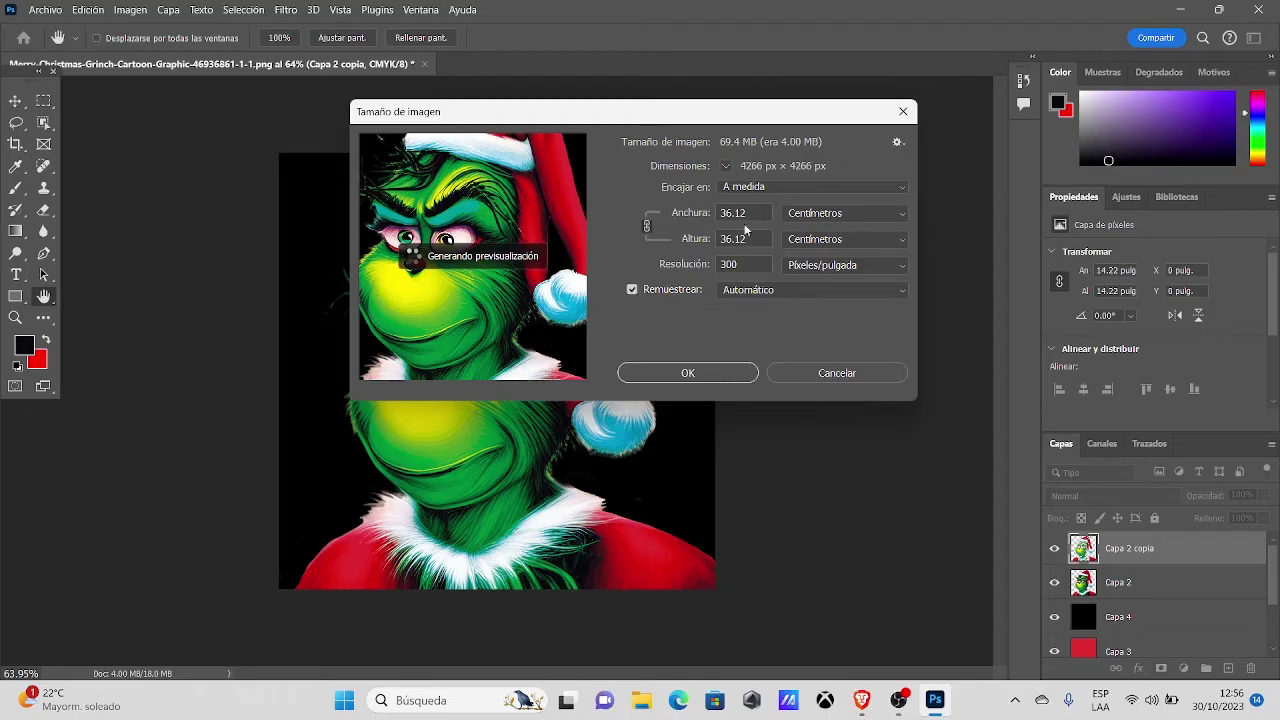
click(754, 212)
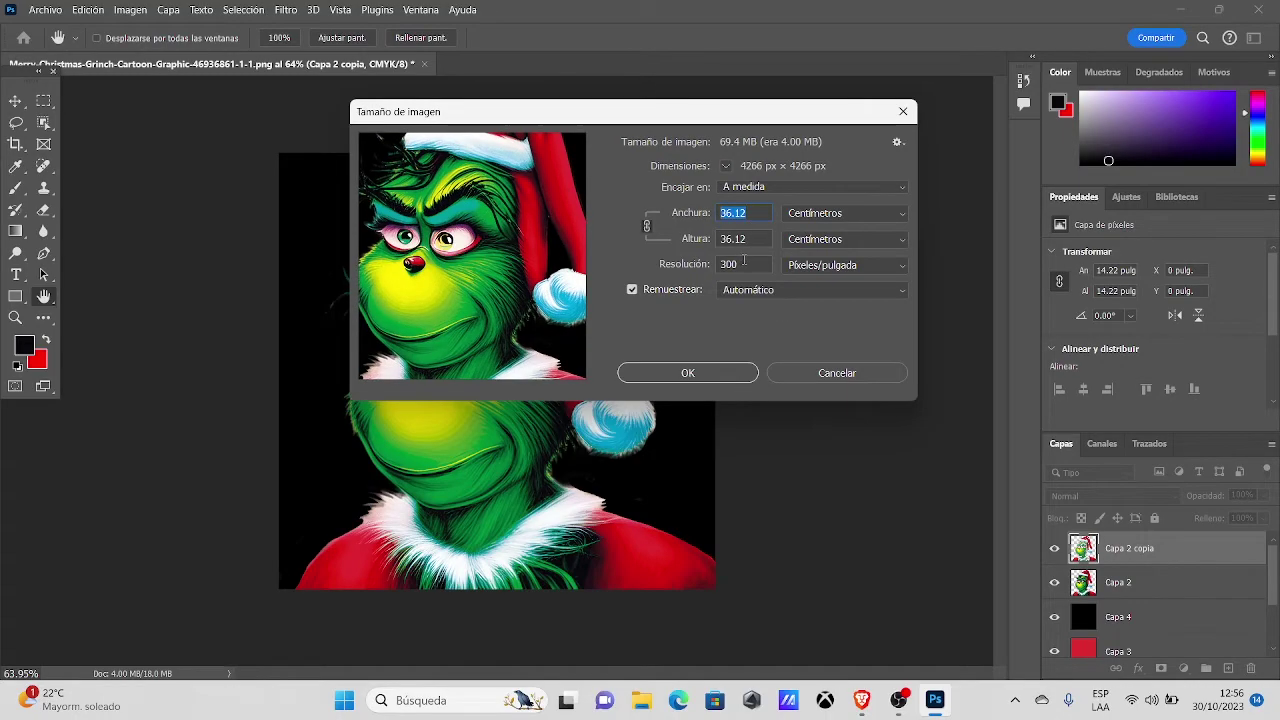
click(801, 290)
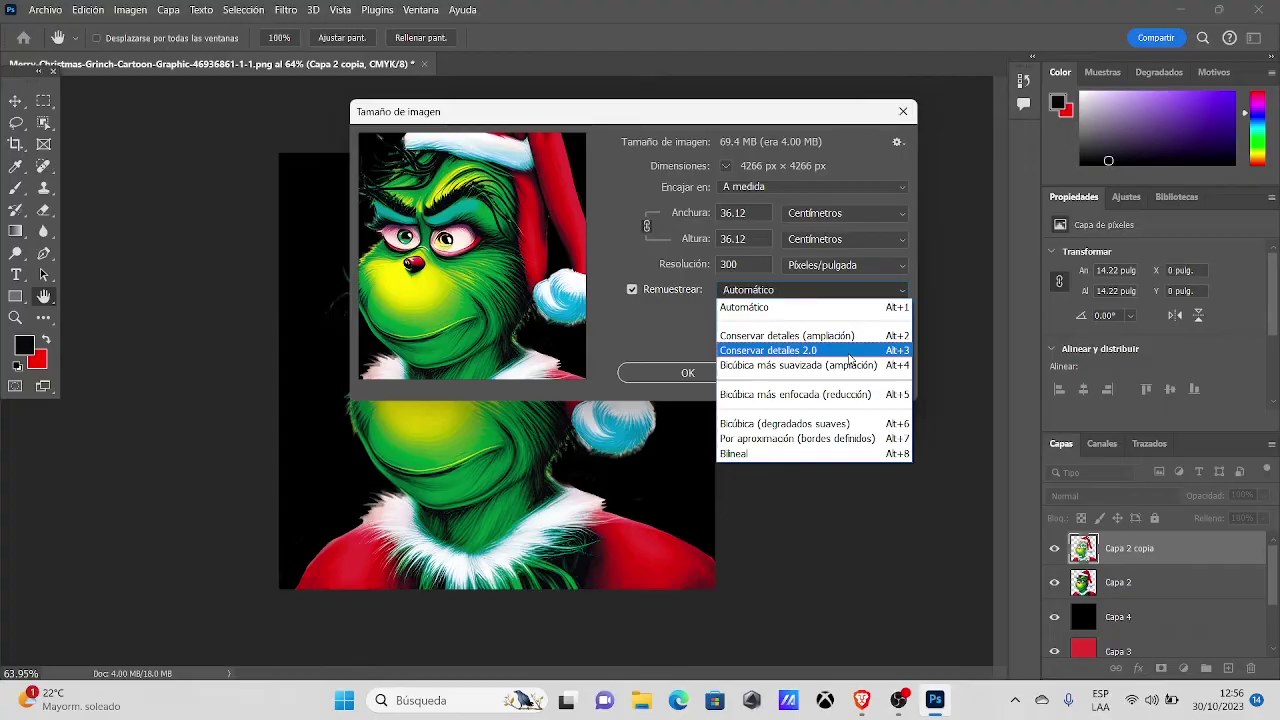
click(849, 351)
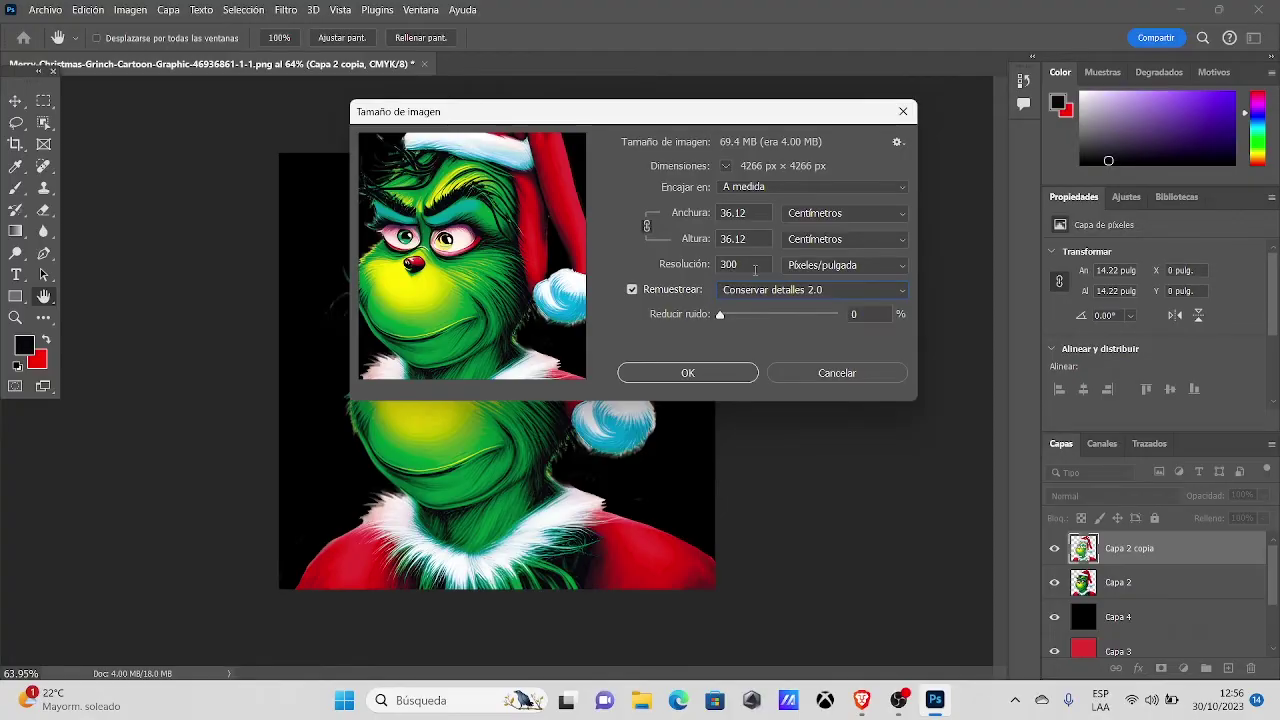
double_click(728, 265)
mouse_move(545, 313)
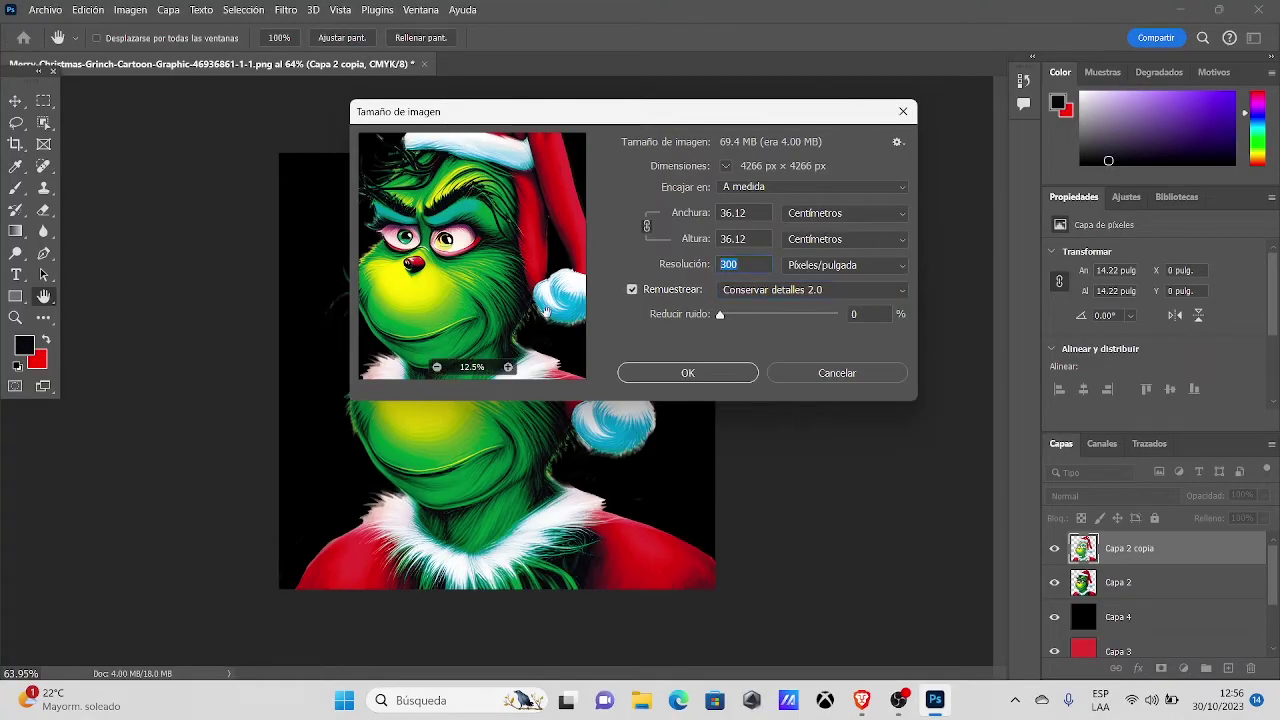
click(745, 213)
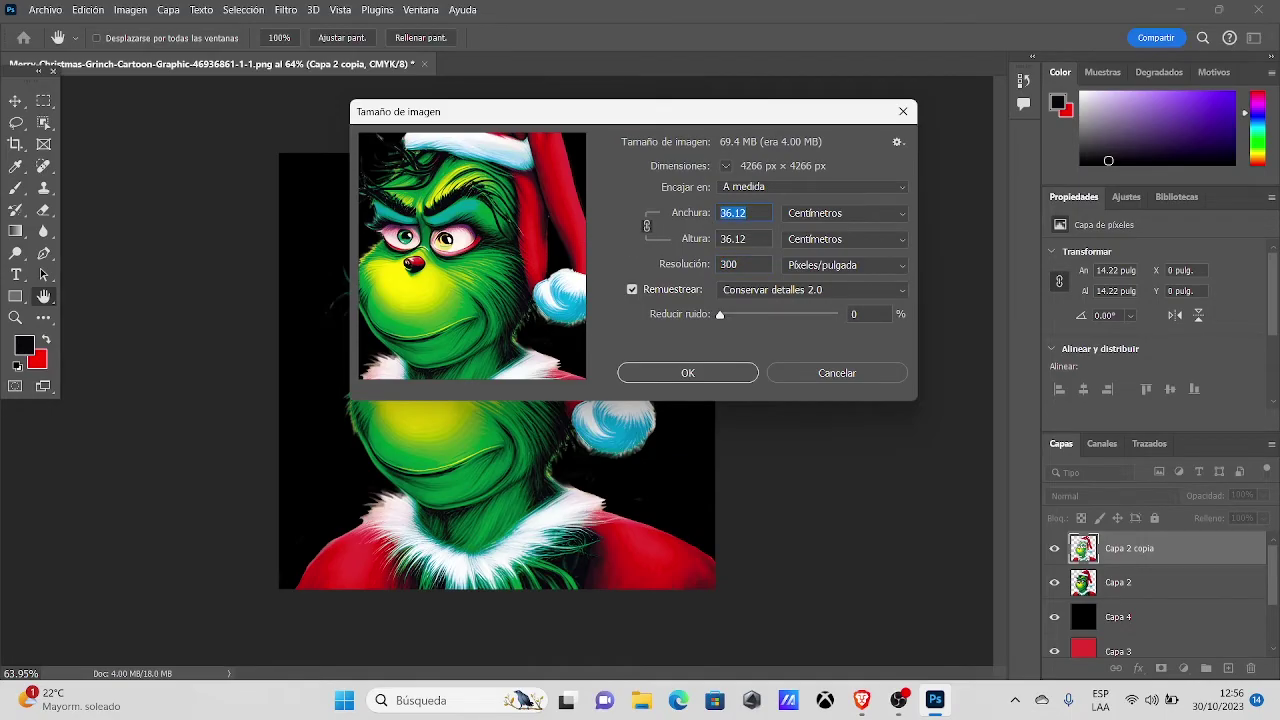
text(25)
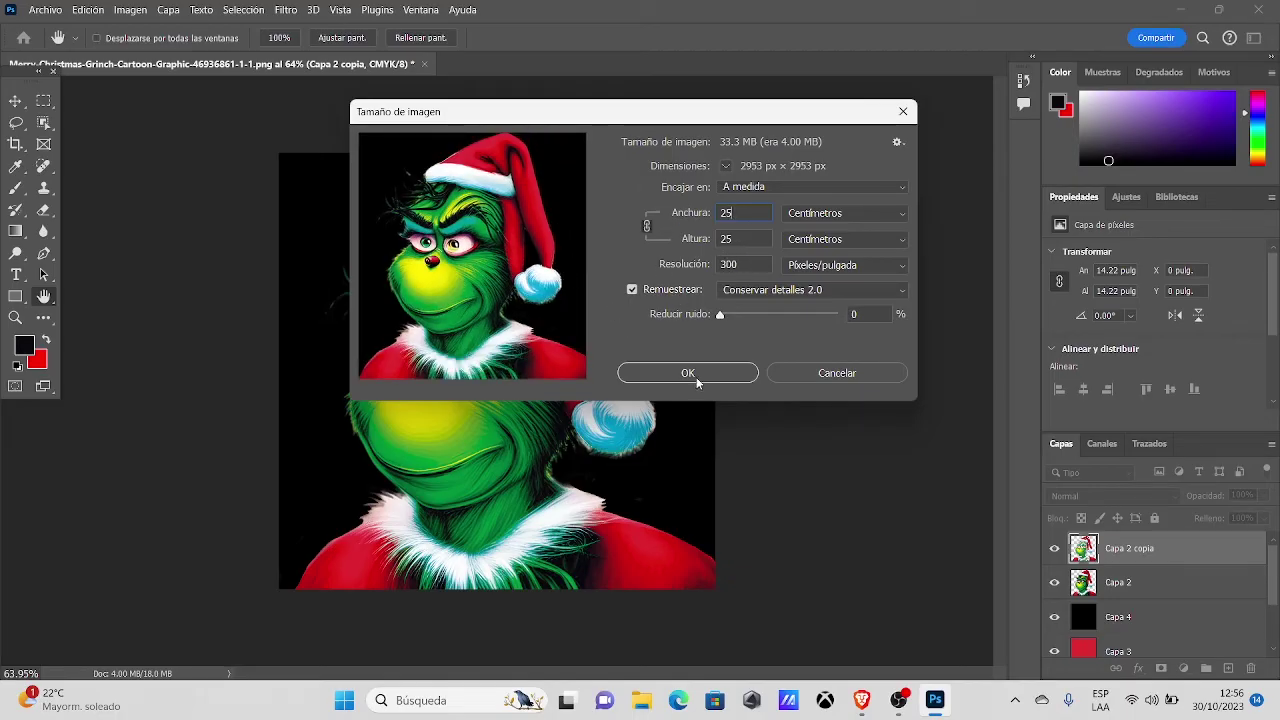
click(729, 372)
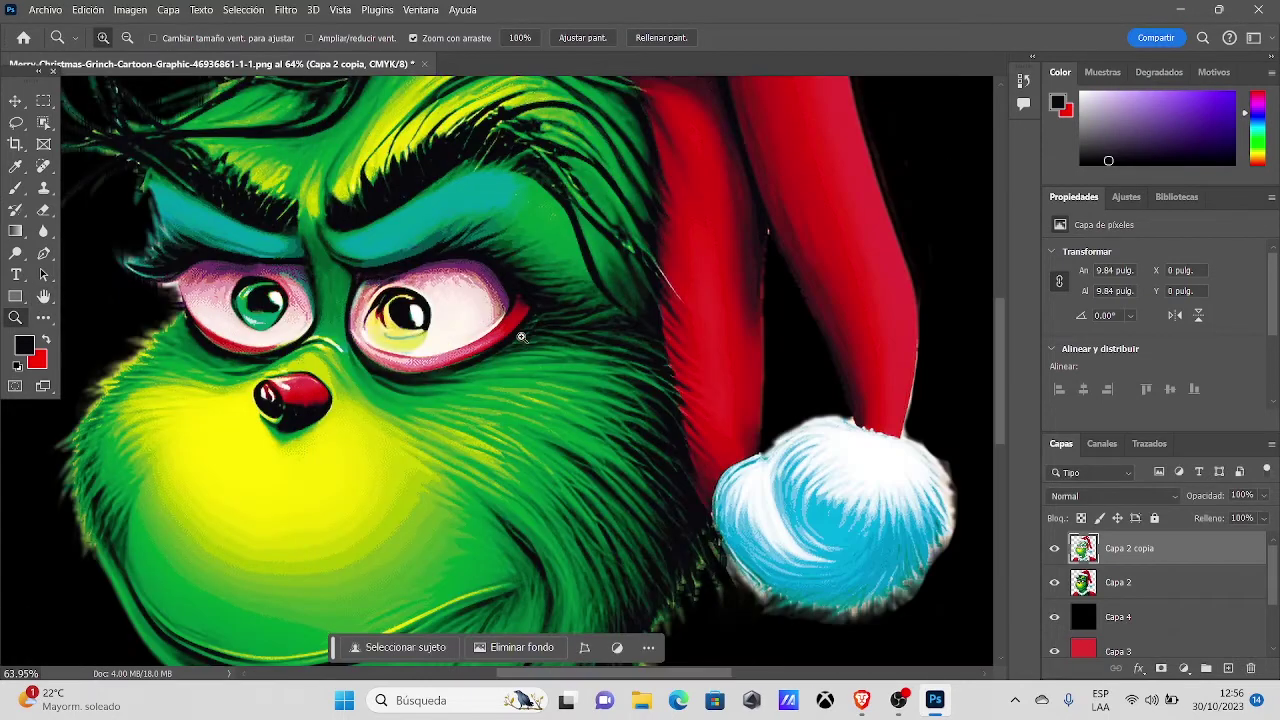
- Fit and zoom out to see the whole resized Grinch
key(ctrl+0)
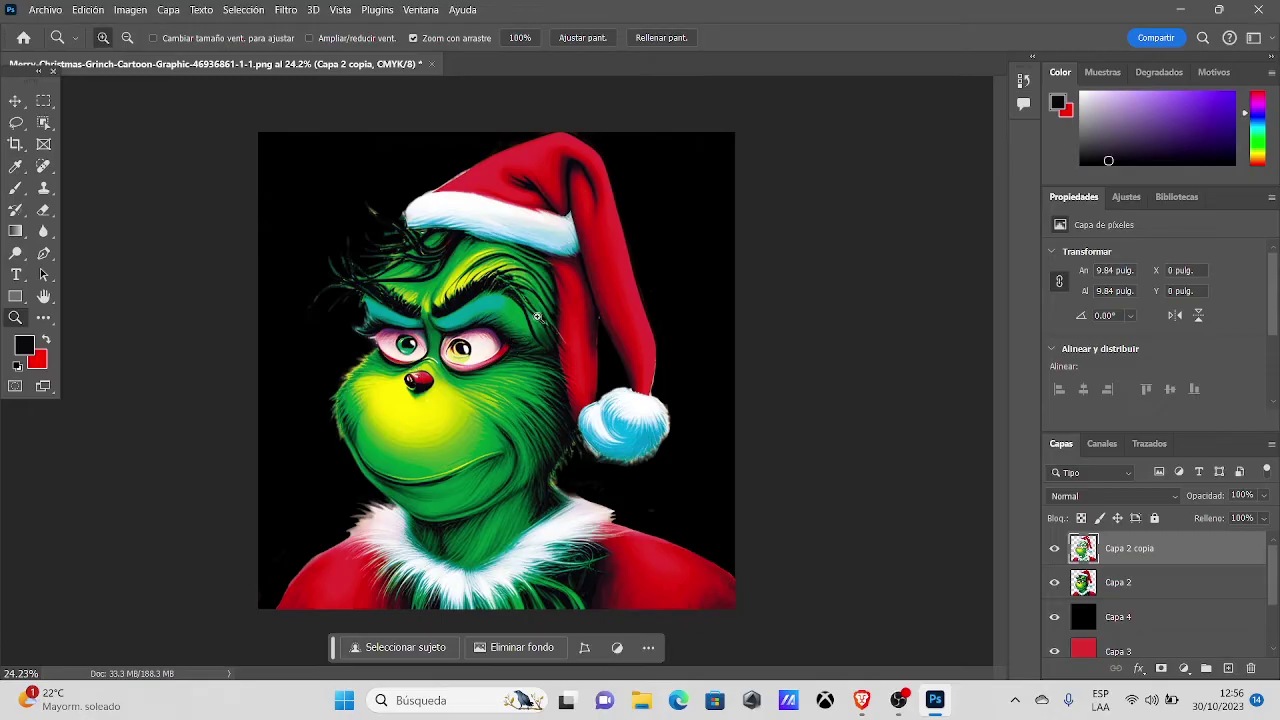
mouse_move(496, 324)
mouse_down()
mouse_move(481, 325)
mouse_move(502, 335)
mouse_up()
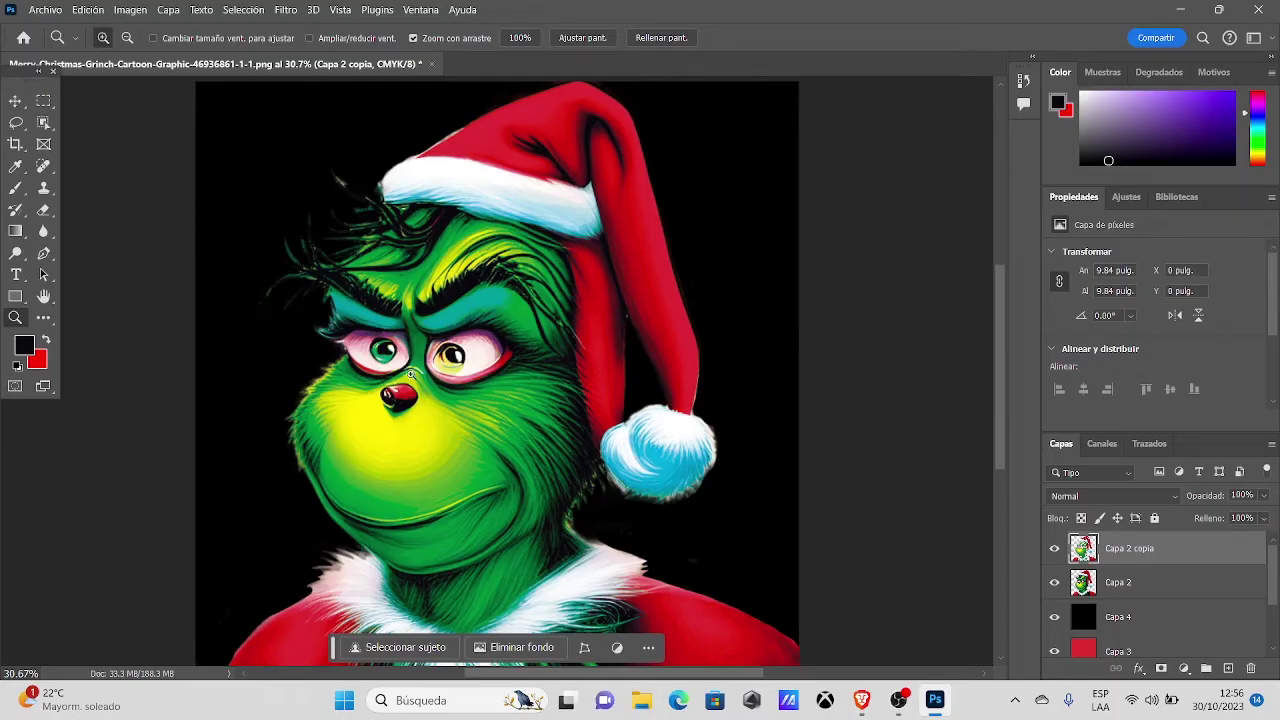
drag(591, 331, 564, 335)
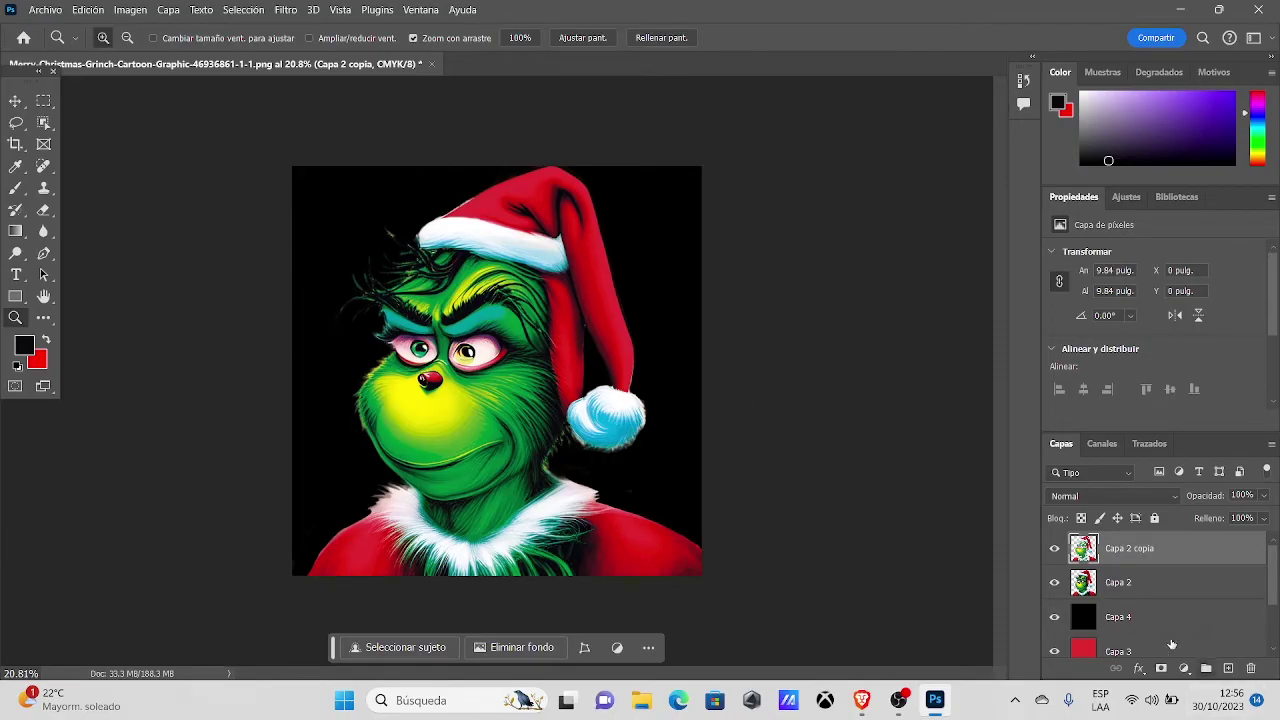
- Hide Capa 4, Capa 3 and Capa 2 copia so only Capa 2 shows on transparency
scroll(1277, 584, down, 1)
click(1054, 577)
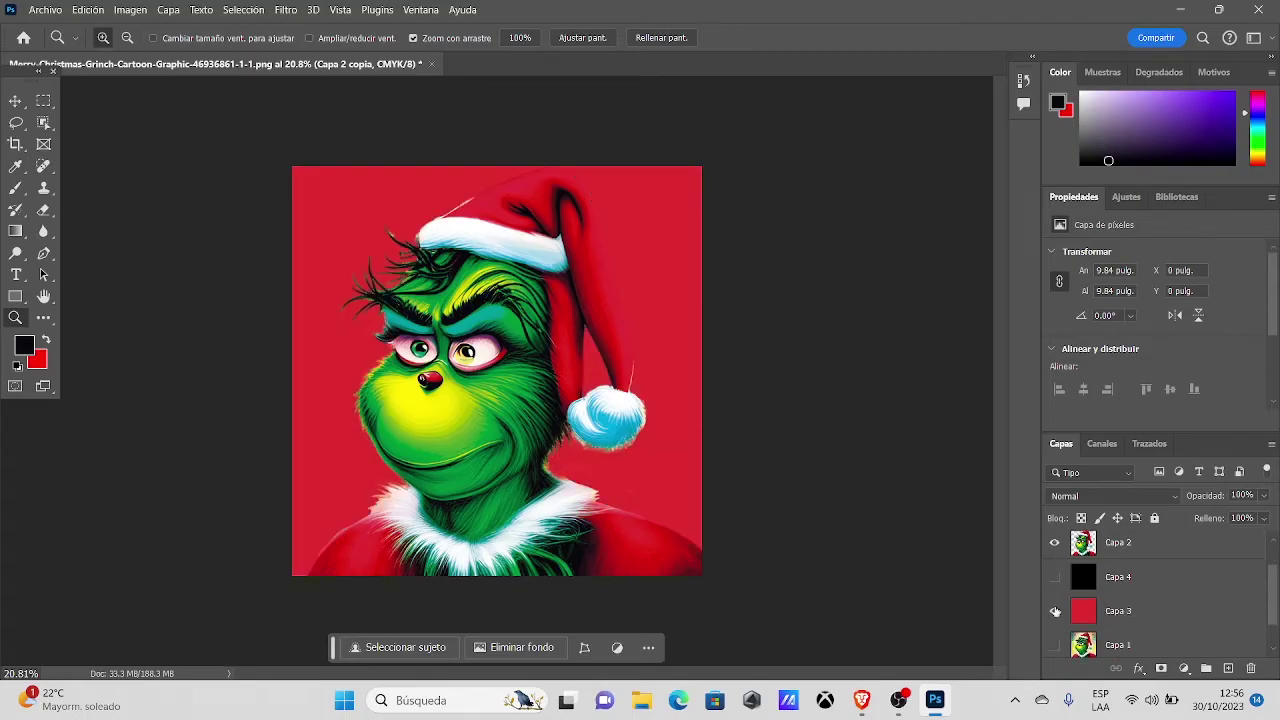
click(1054, 611)
scroll(1278, 570, up, 1)
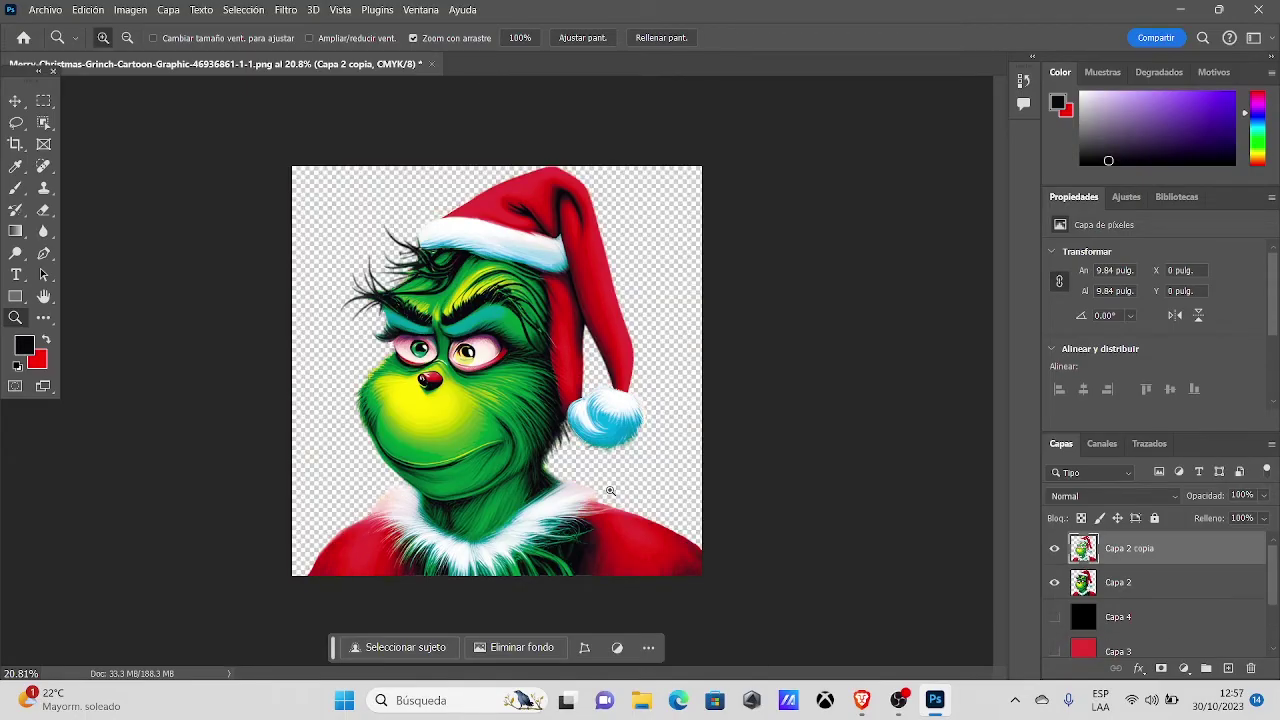
click(1055, 549)
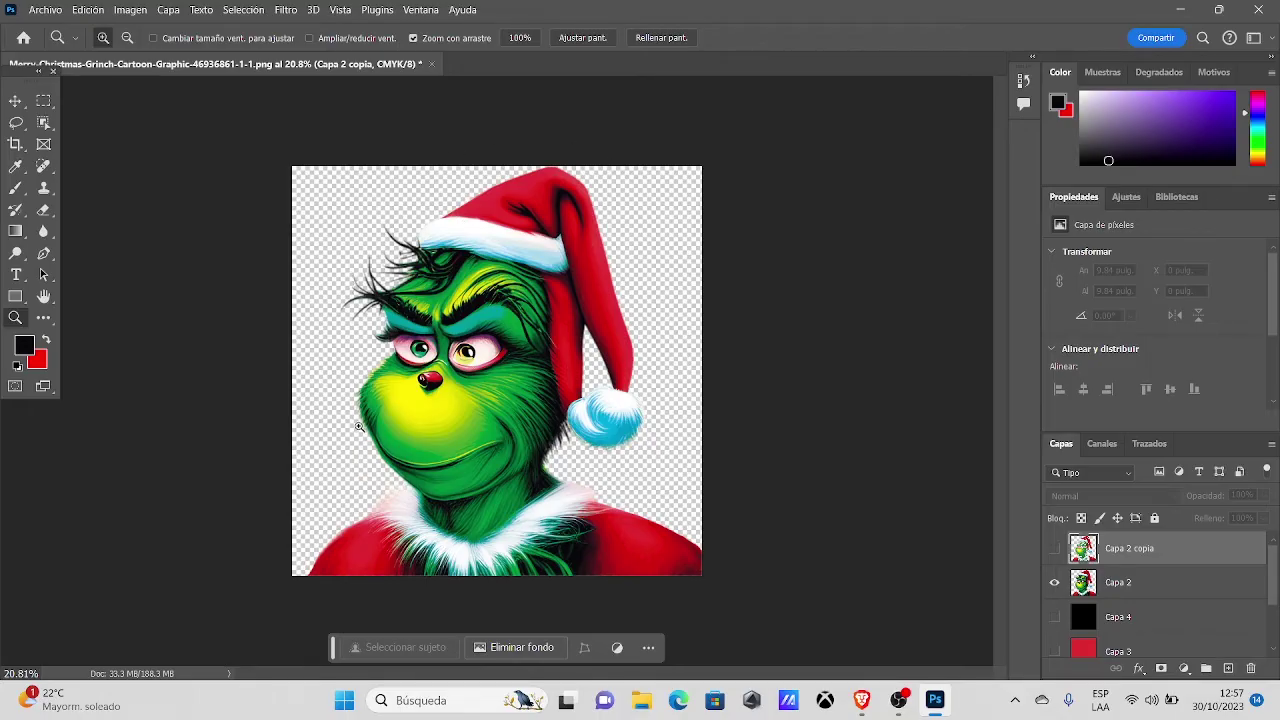
click(50, 11)
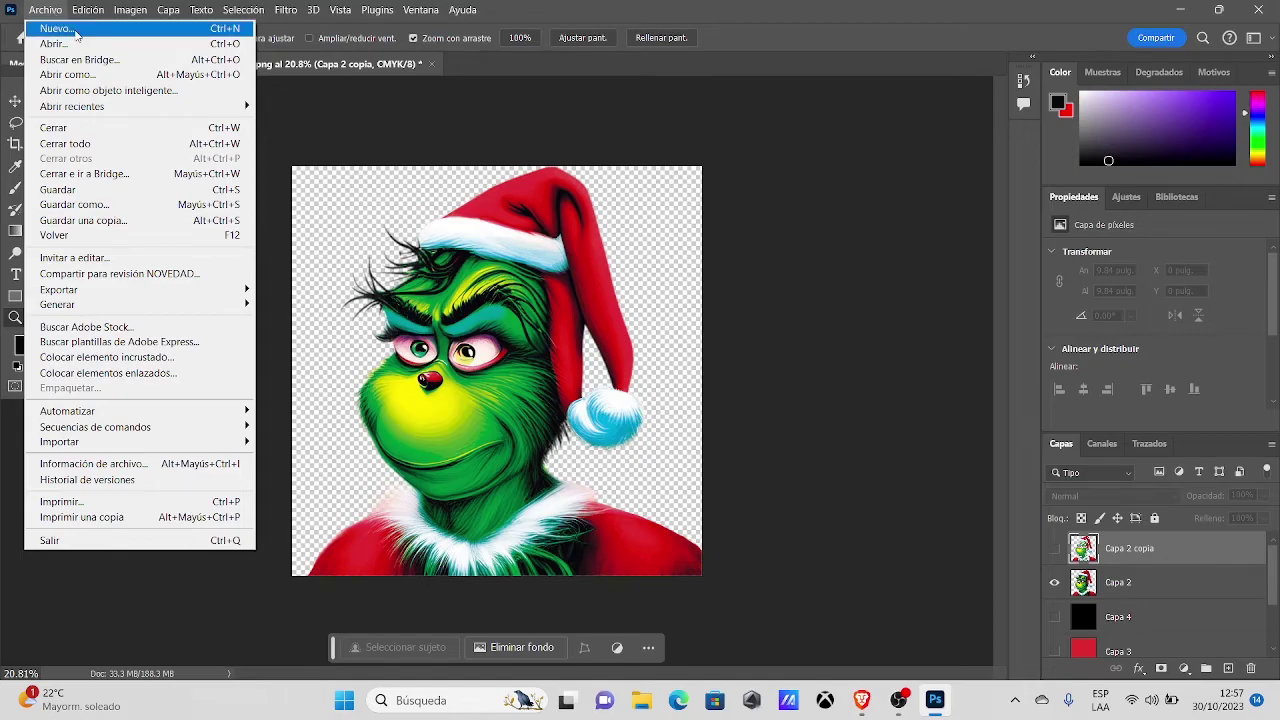
- Start a new document sized 60 × 100 cm, adjusting the resolution field
click(76, 35)
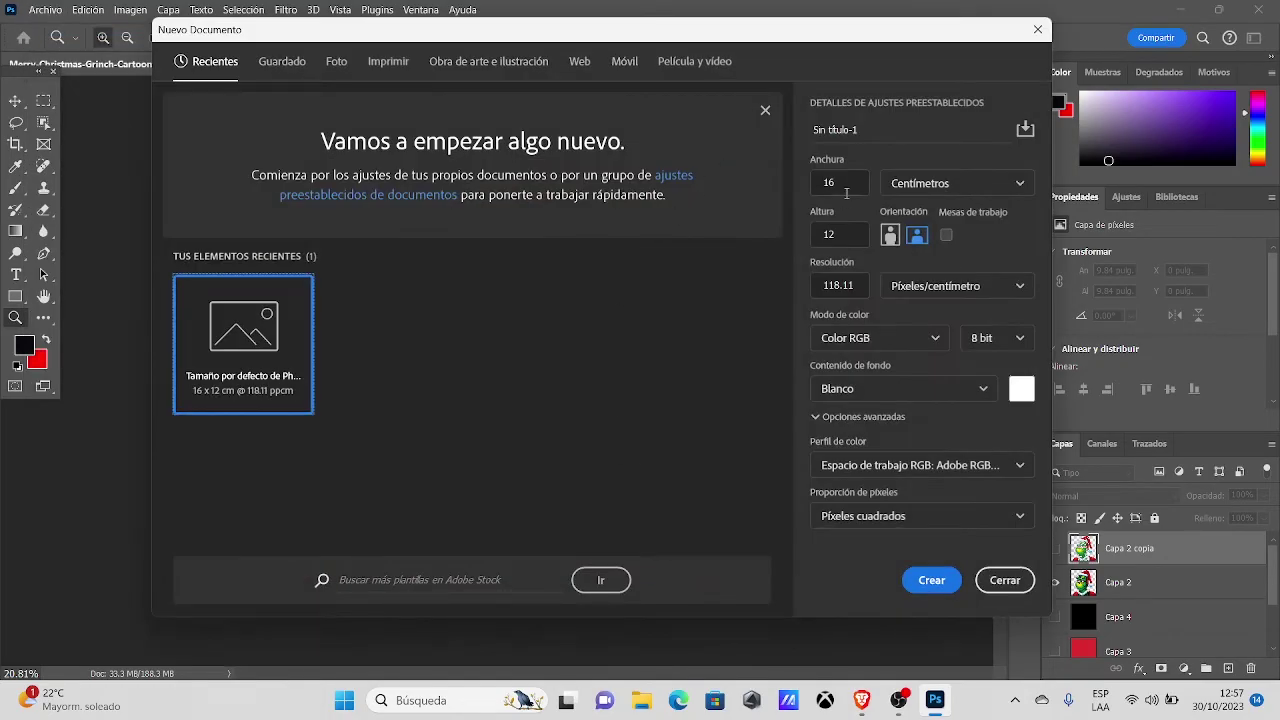
double_click(822, 181)
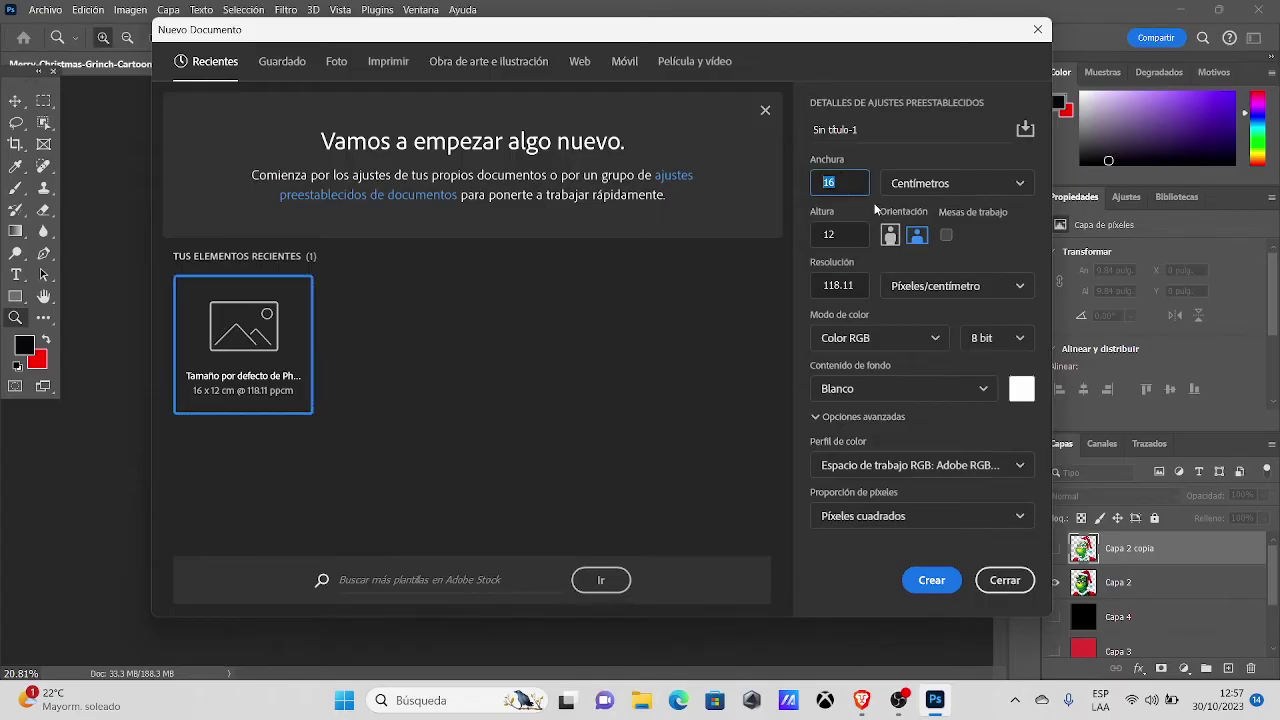
text(50)
double_click(851, 190)
text(60)
double_click(844, 232)
text(100)
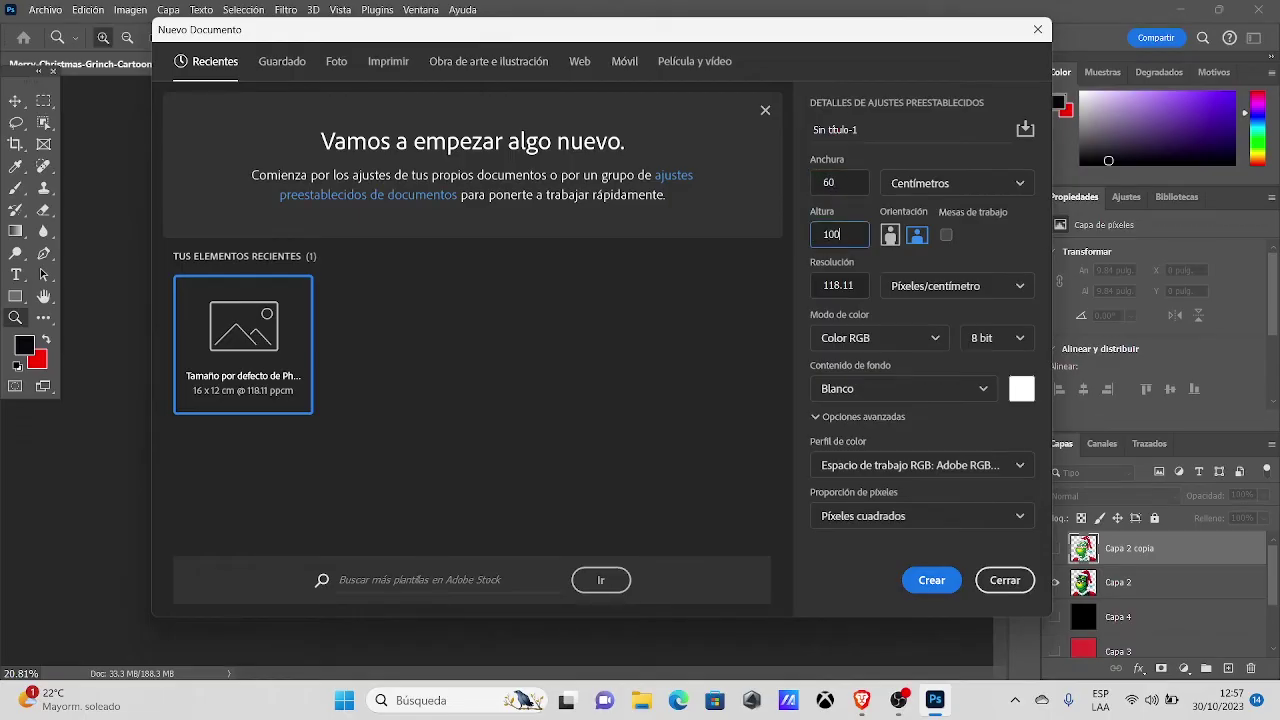
drag(862, 288, 816, 291)
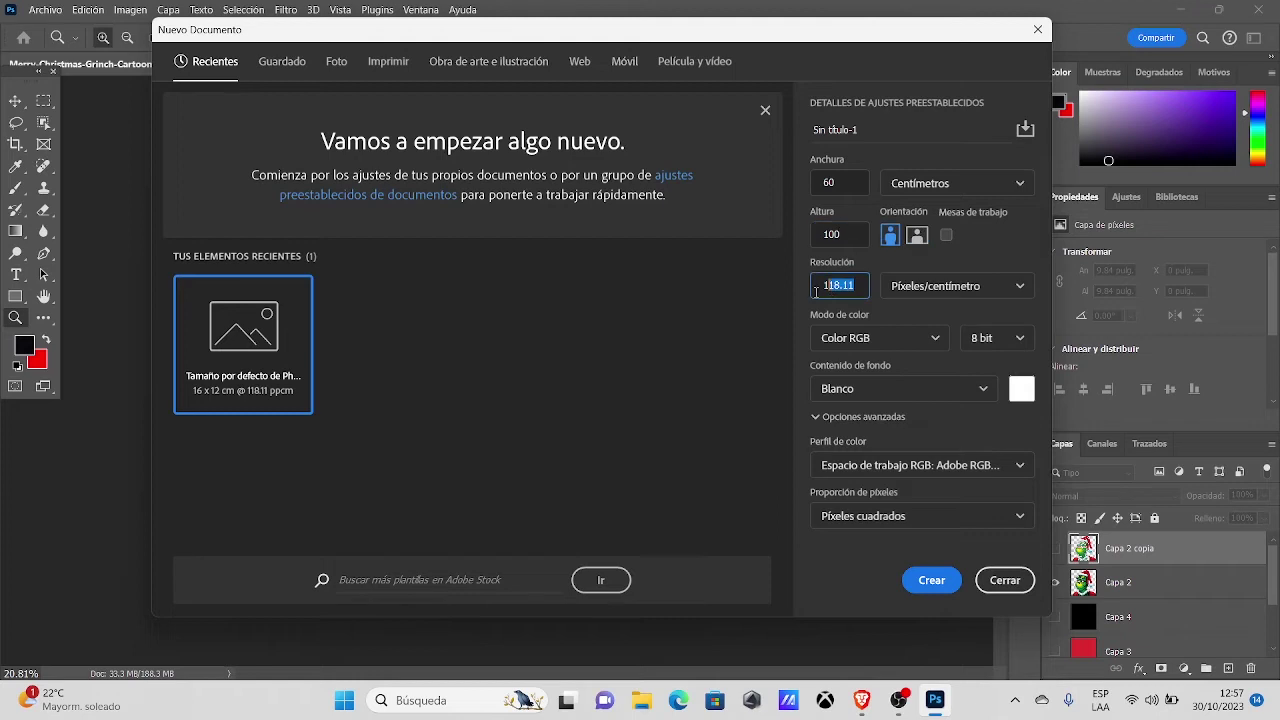
key(BackSpace)
text(300)
- Set the new document to CMYK, name it 1metrode_DTF and create it
click(929, 338)
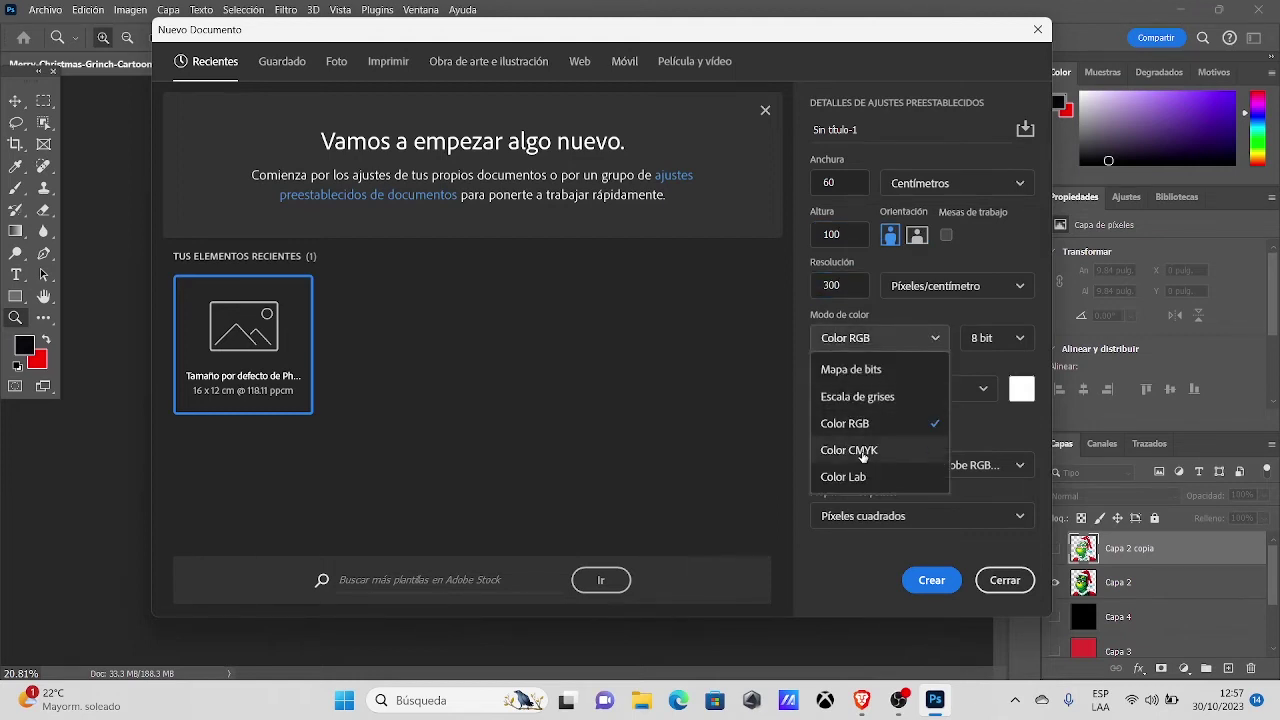
click(858, 450)
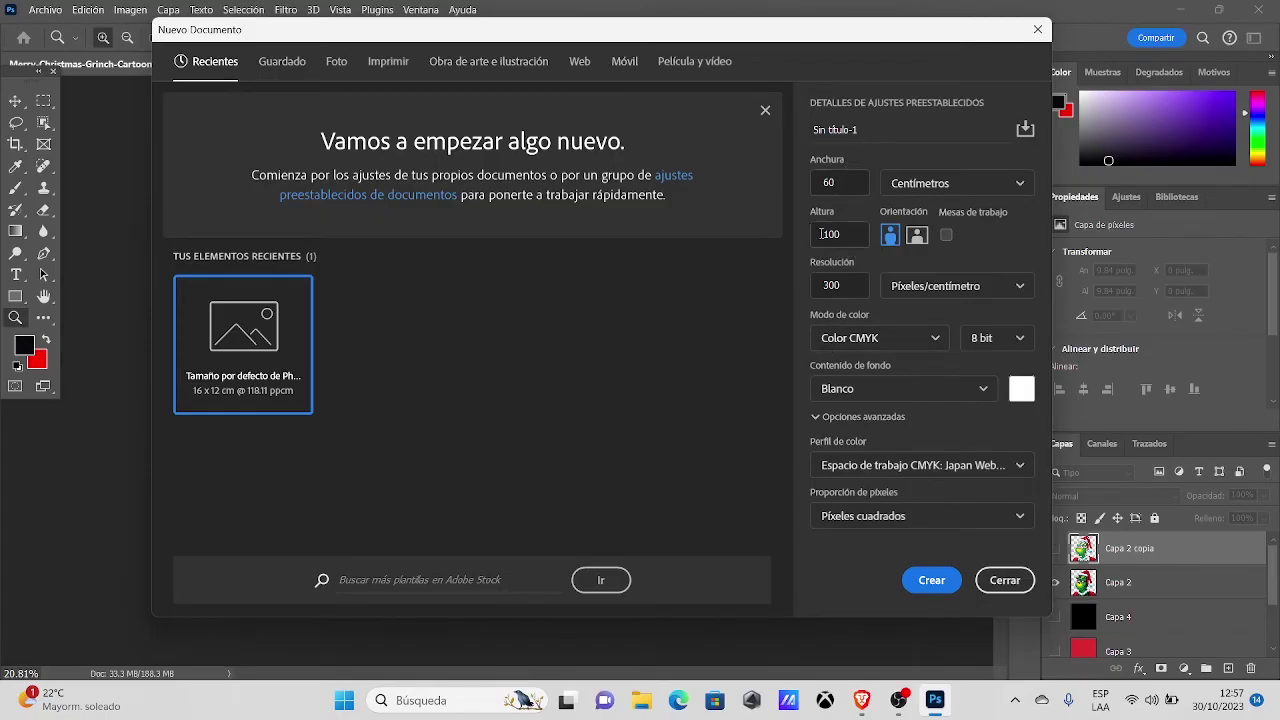
click(832, 129)
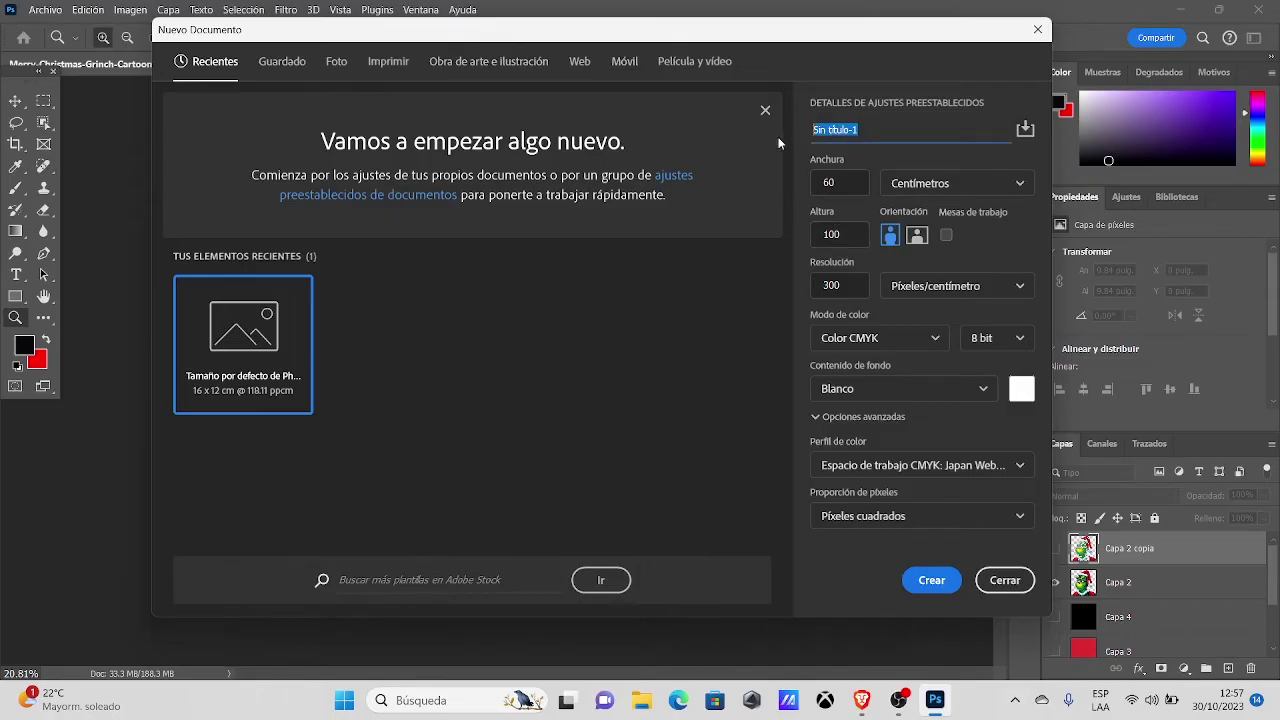
text(12)
text(metrode_DTF)
click(930, 580)
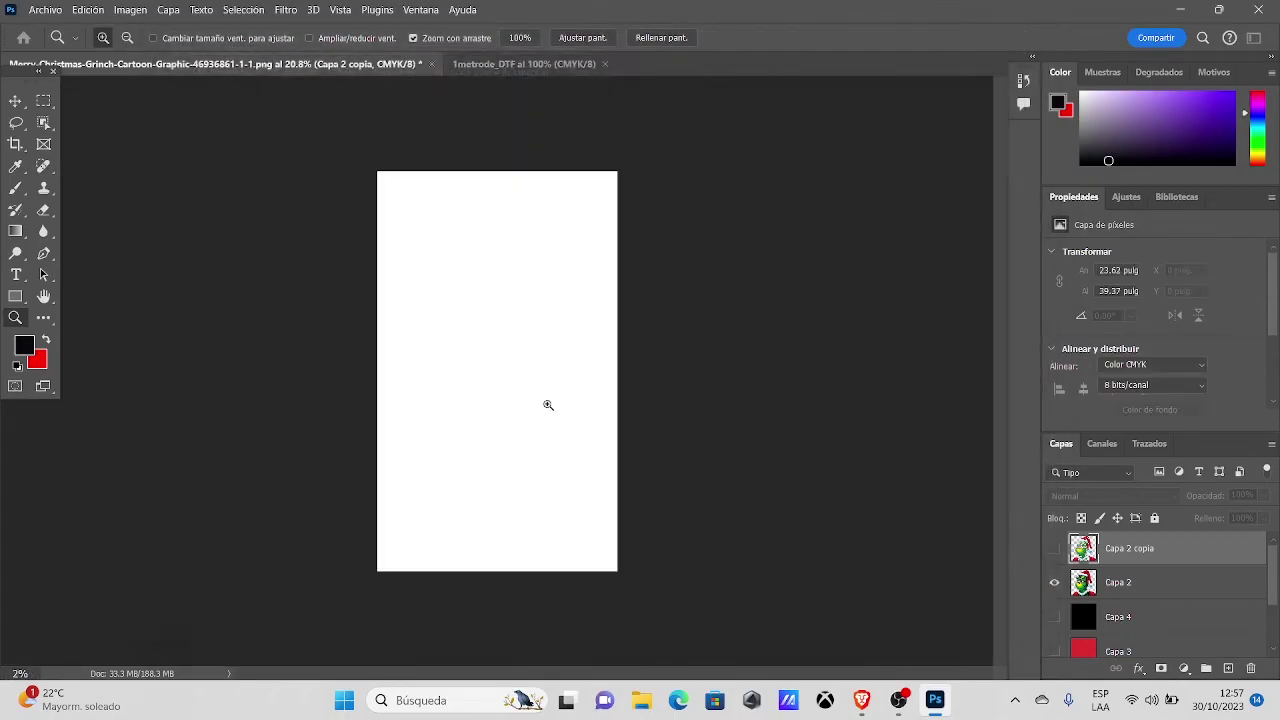
drag(394, 186, 412, 213)
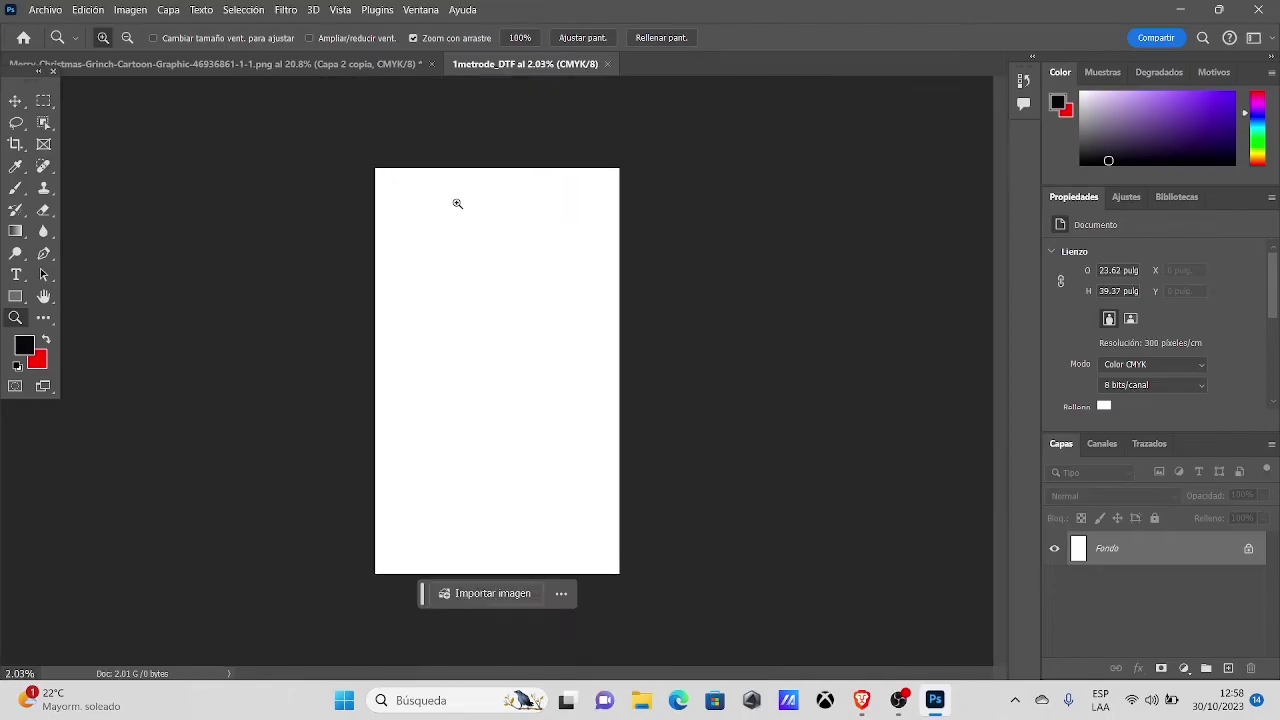
- Save the Grinch image to Escritorio as Photoshop file GRINCH_REMUESTREADO.psd with maximized compatibility
key(ctrl+Tab)
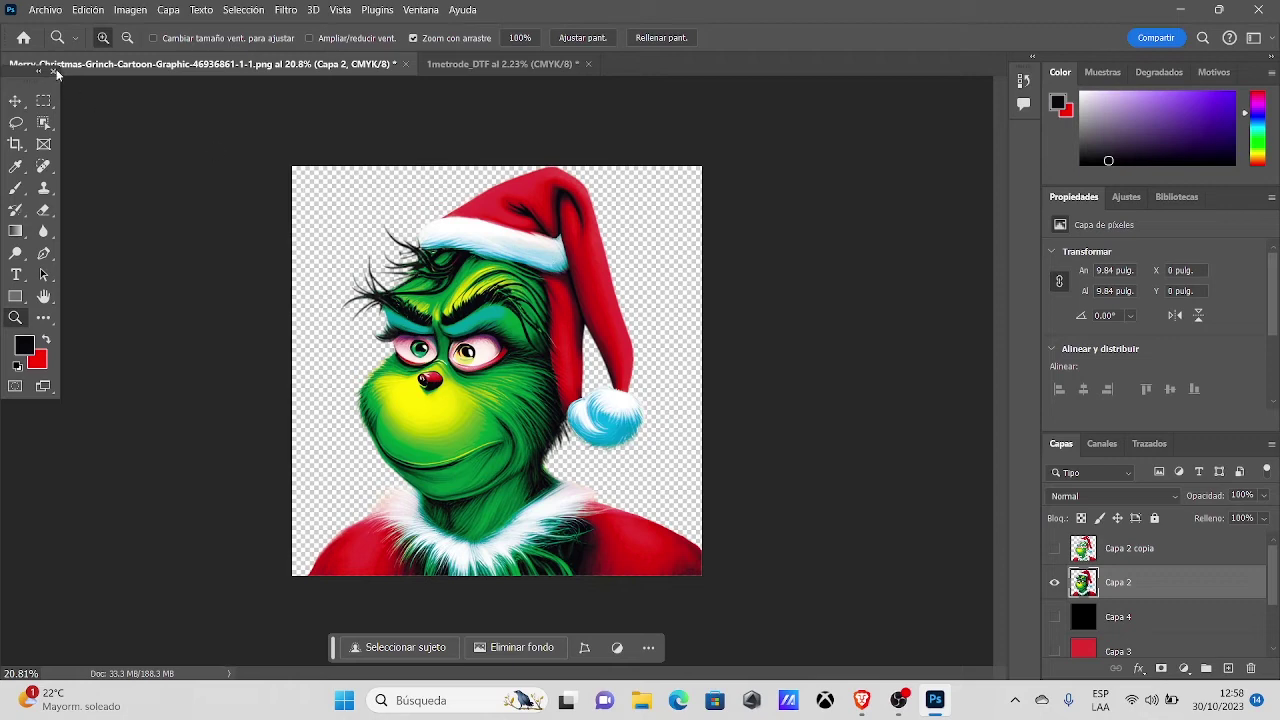
click(45, 10)
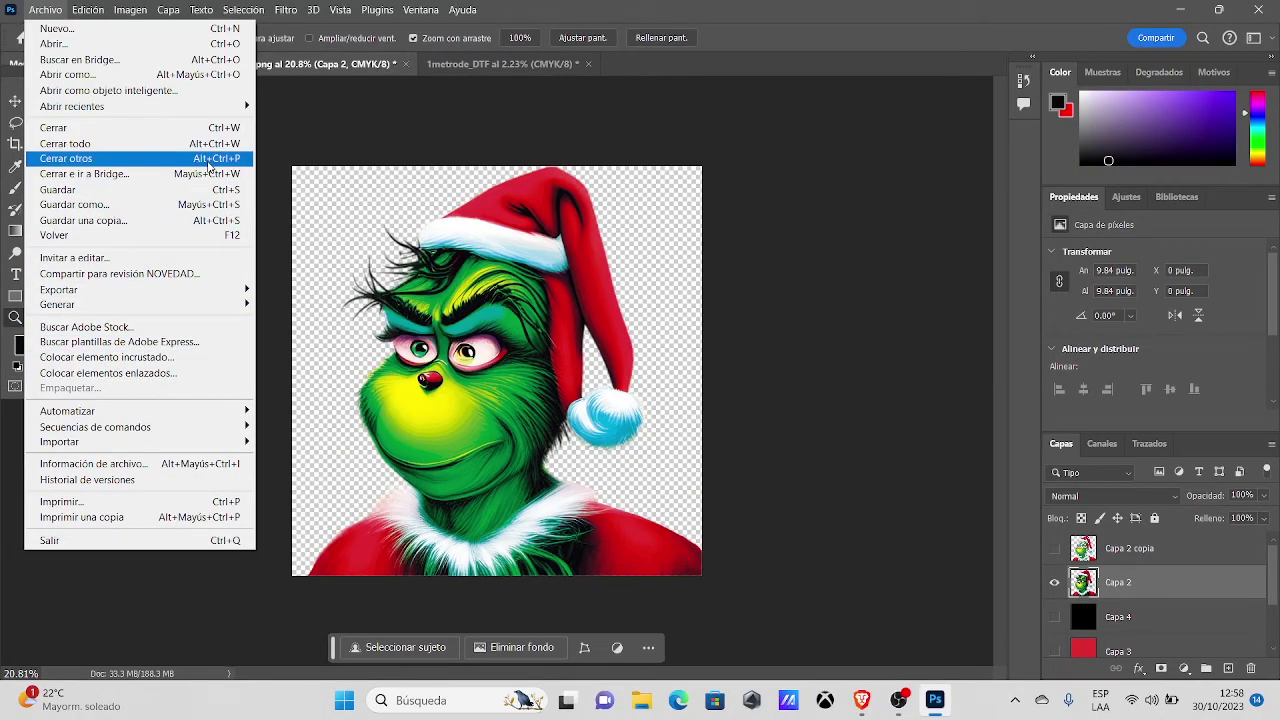
click(141, 204)
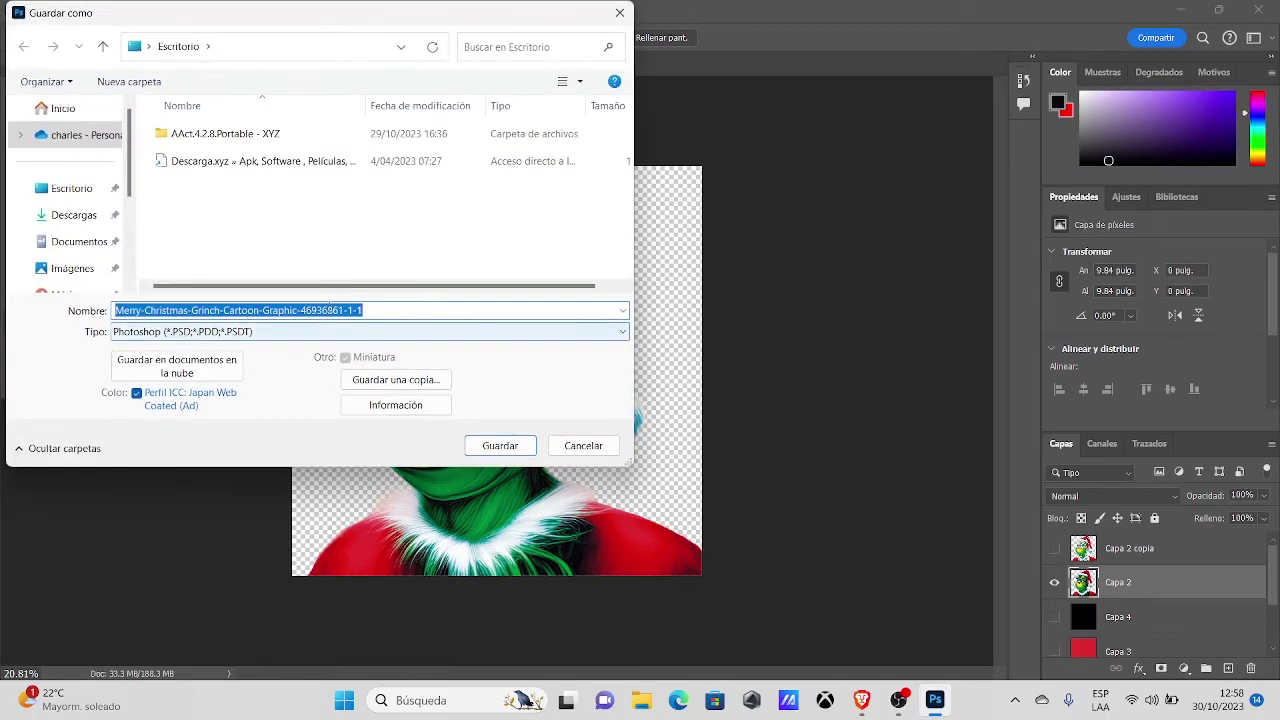
click(75, 188)
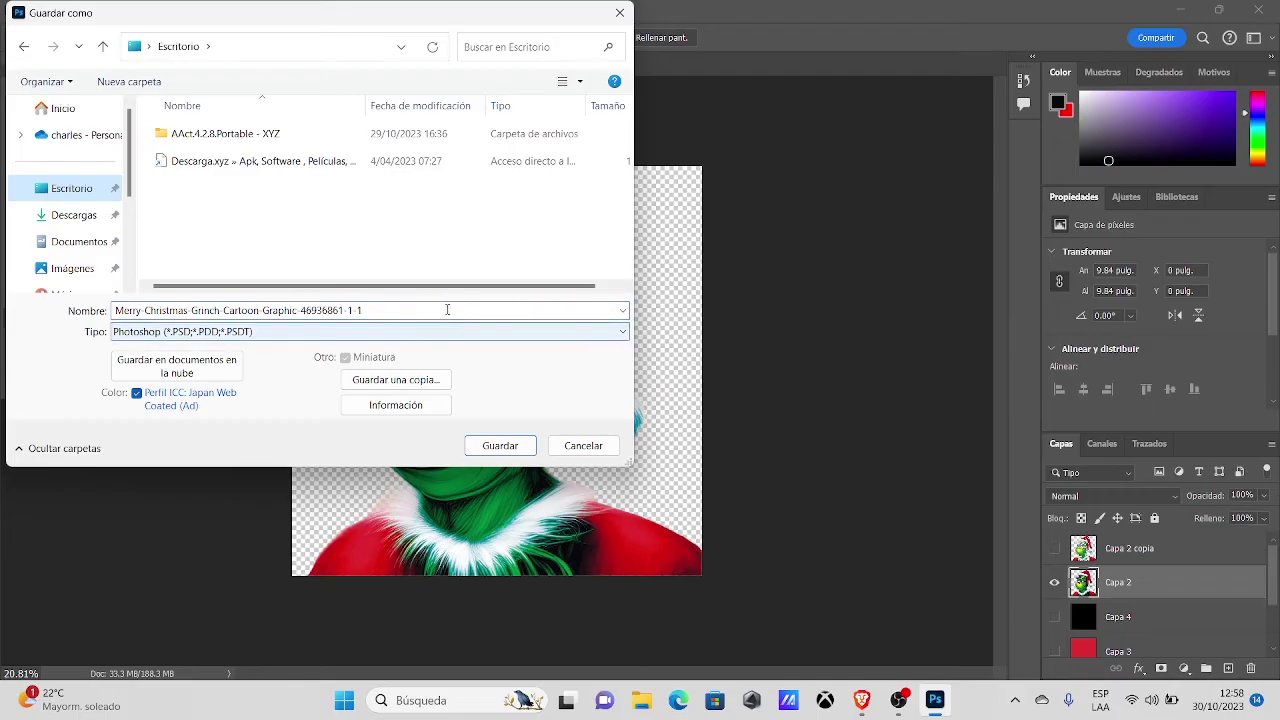
key(Tab)
text(GRINCH)
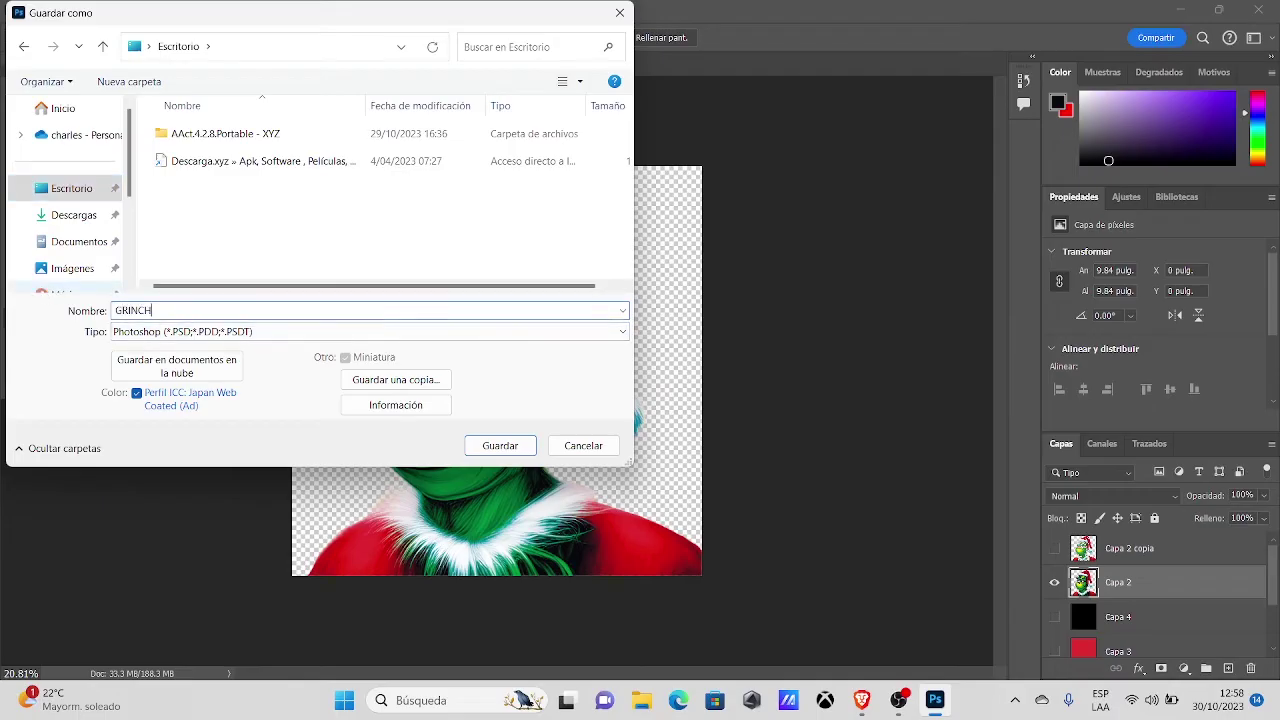
text( REMUESTREADO)
click(486, 448)
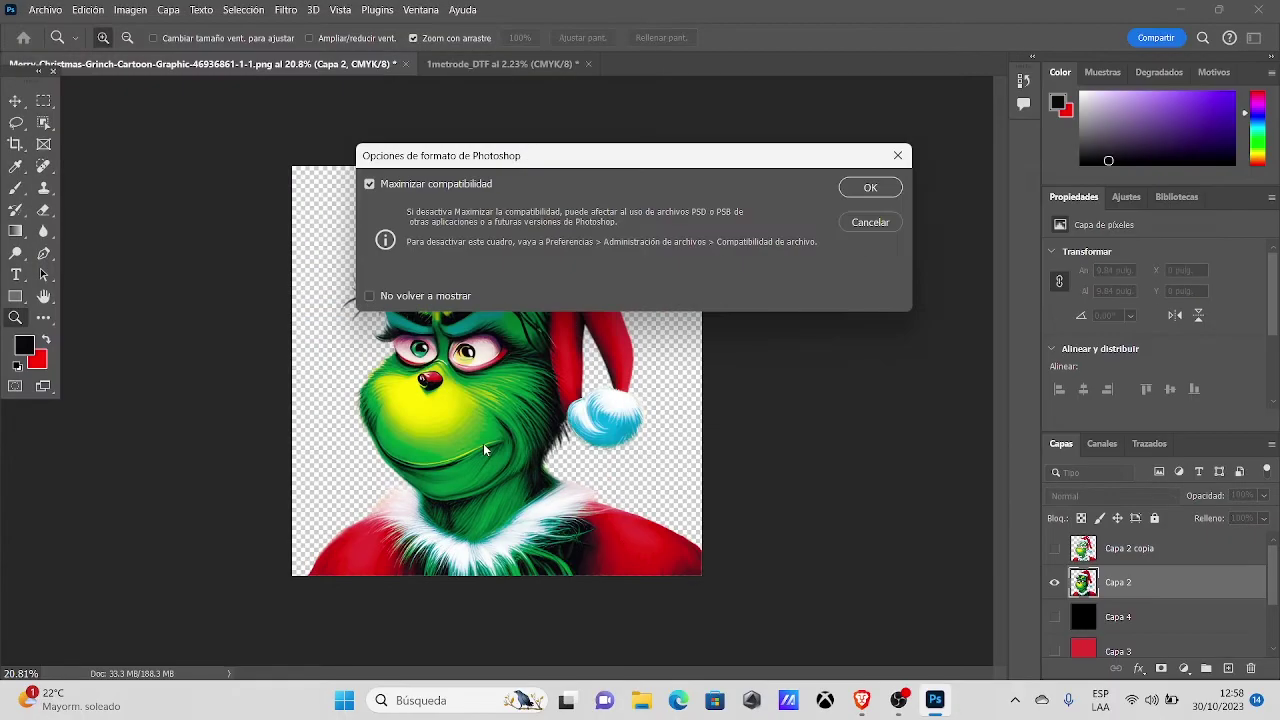
click(868, 189)
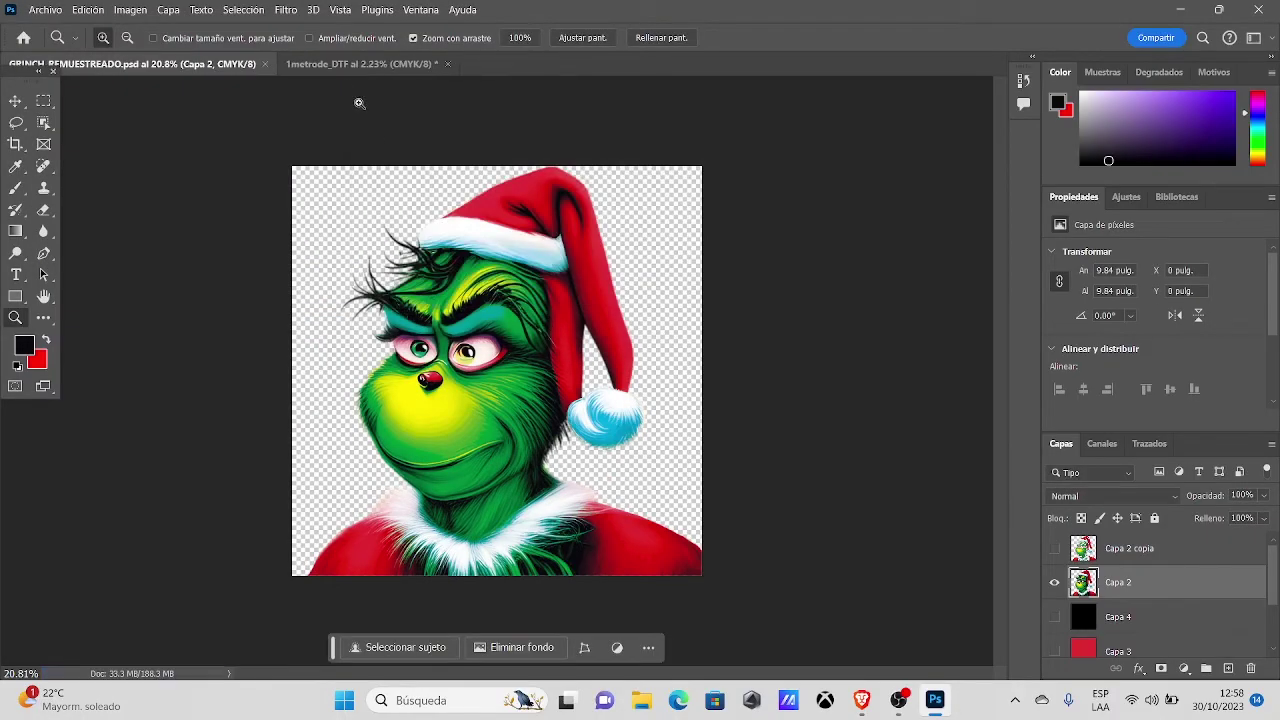
- Place the saved GRINCH_REMUESTREADO file into the 1metrode_DTF sheet near its top-left corner
click(339, 63)
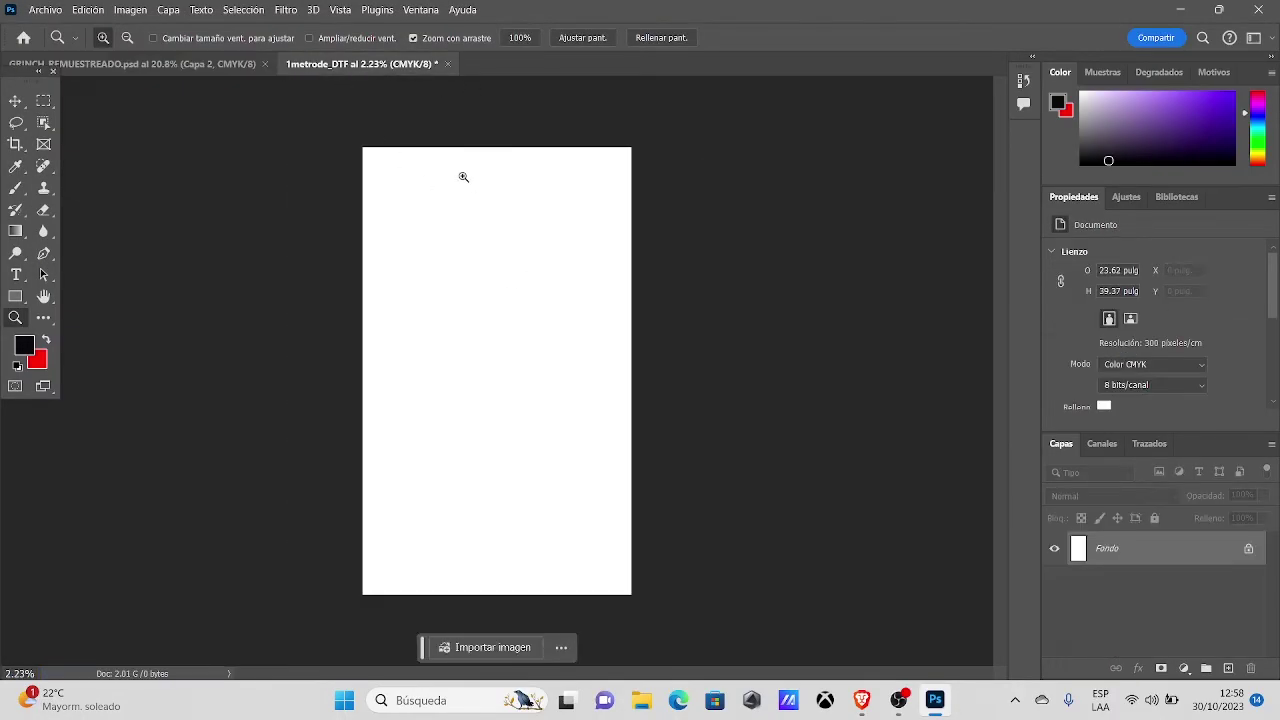
click(45, 9)
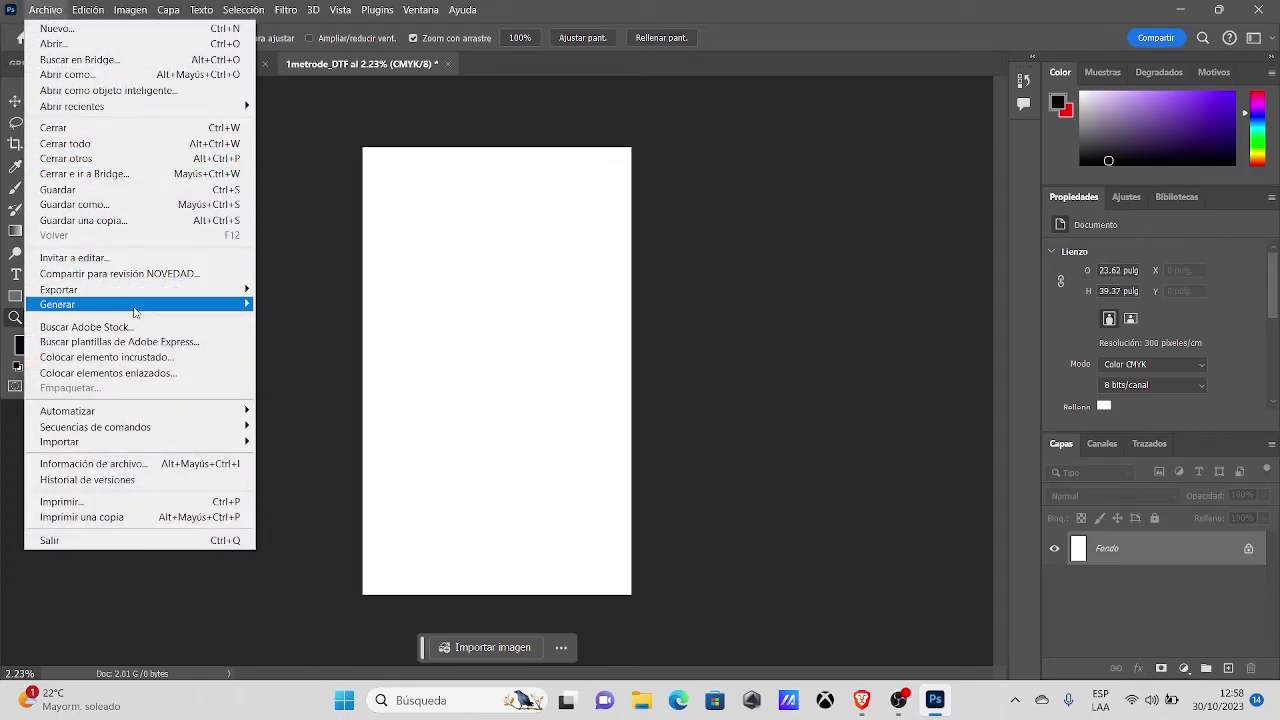
click(185, 359)
click(72, 188)
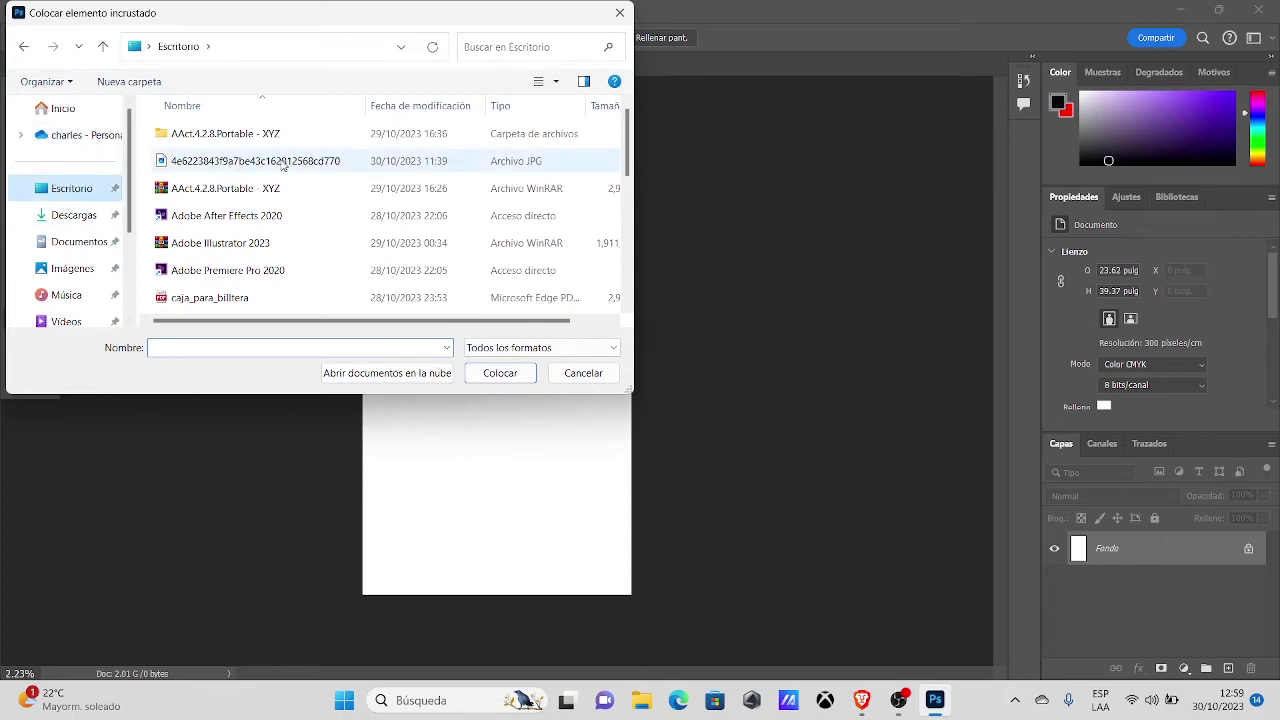
scroll(254, 233, down, 2)
click(254, 220)
click(492, 370)
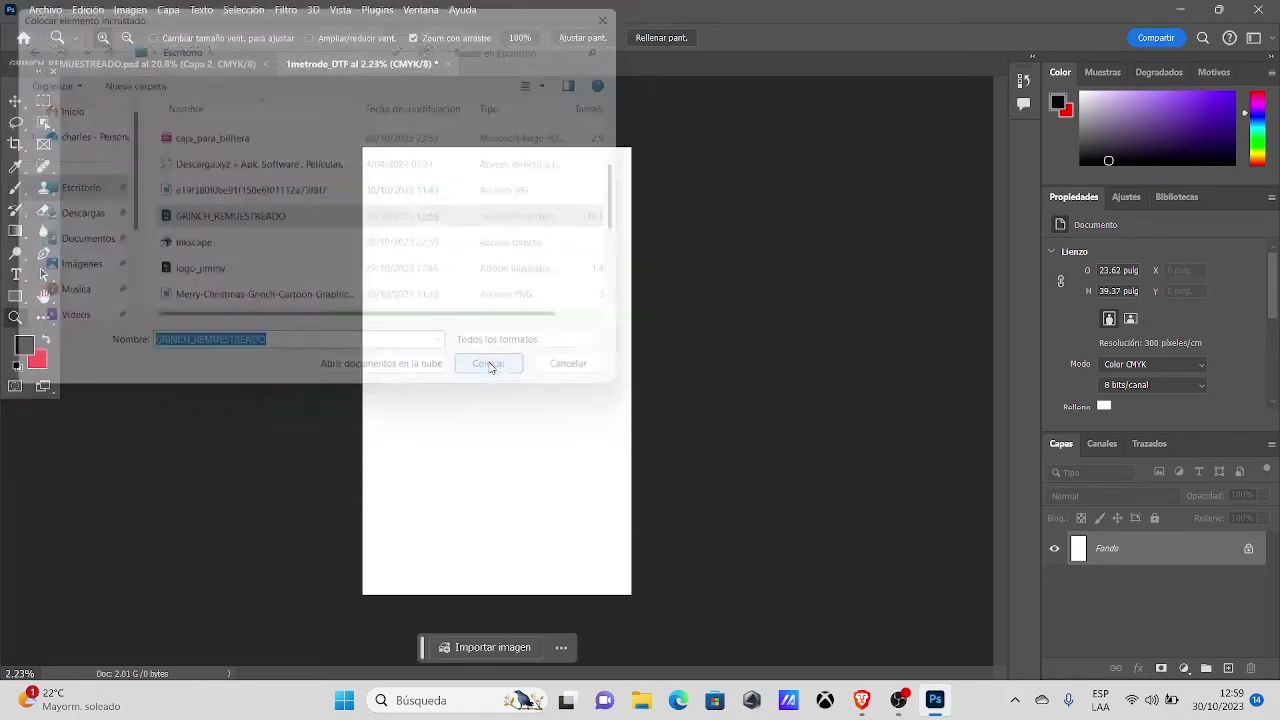
drag(500, 367, 427, 205)
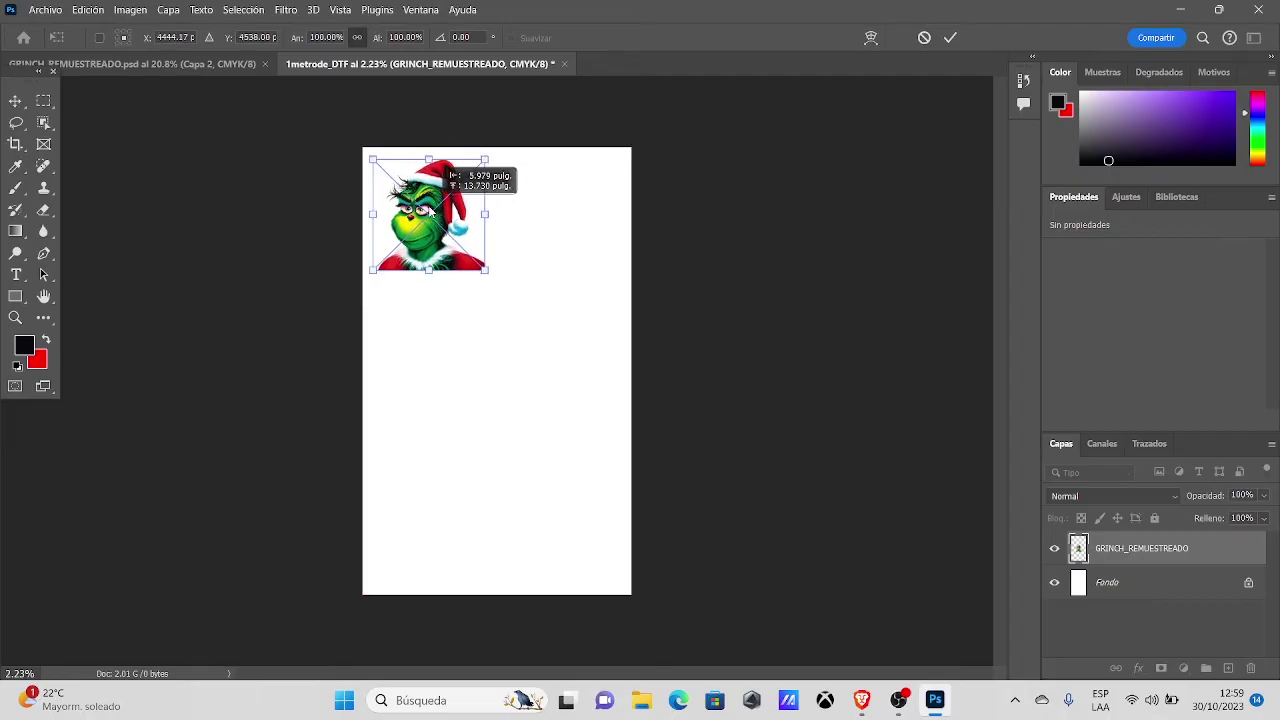
mouse_move(427, 205)
mouse_down()
mouse_move(502, 232)
mouse_move(430, 250)
mouse_up()
key(Return)
- Hide the white Fondo background layer and zoom in slightly on the sheet
key(z)
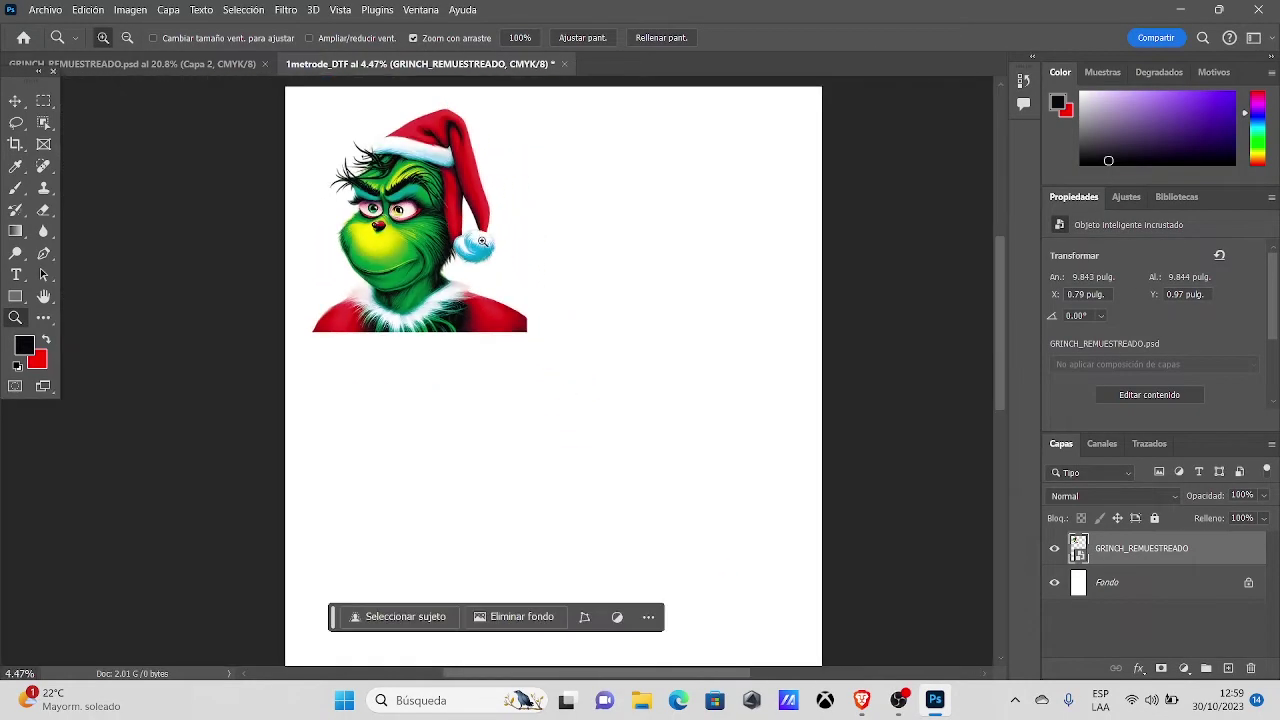
key(v)
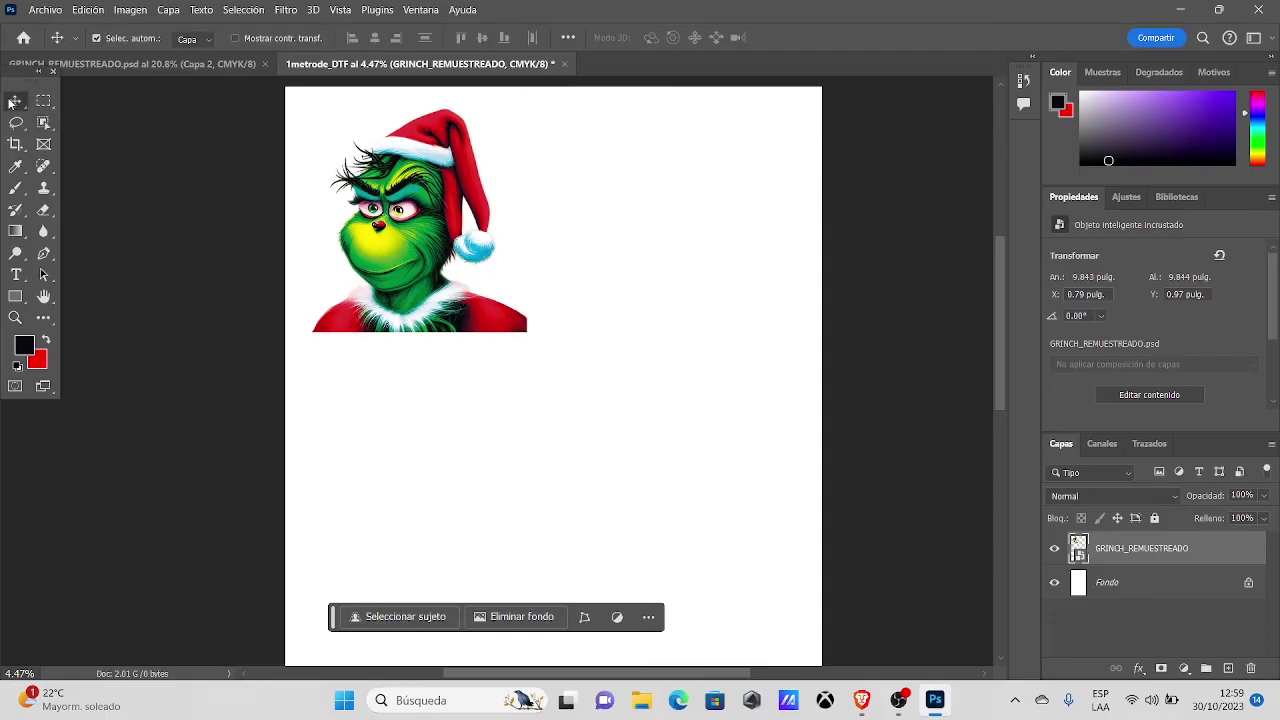
click(1054, 584)
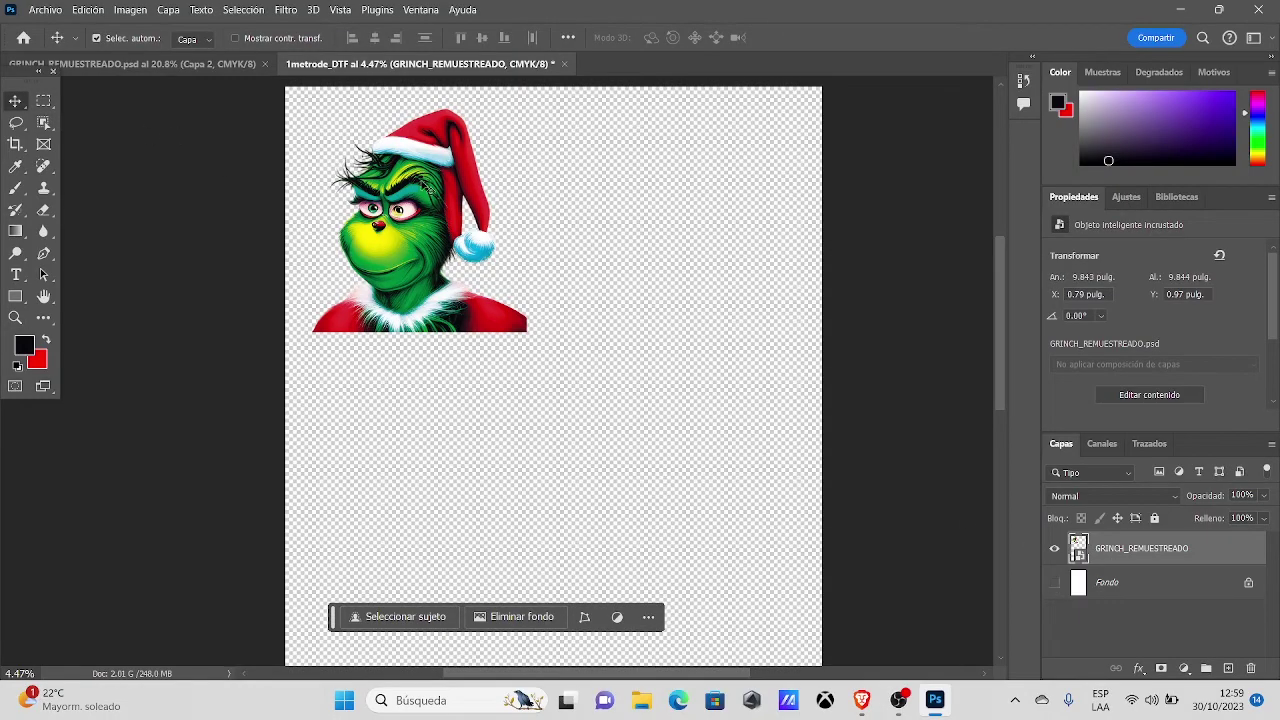
key(z)
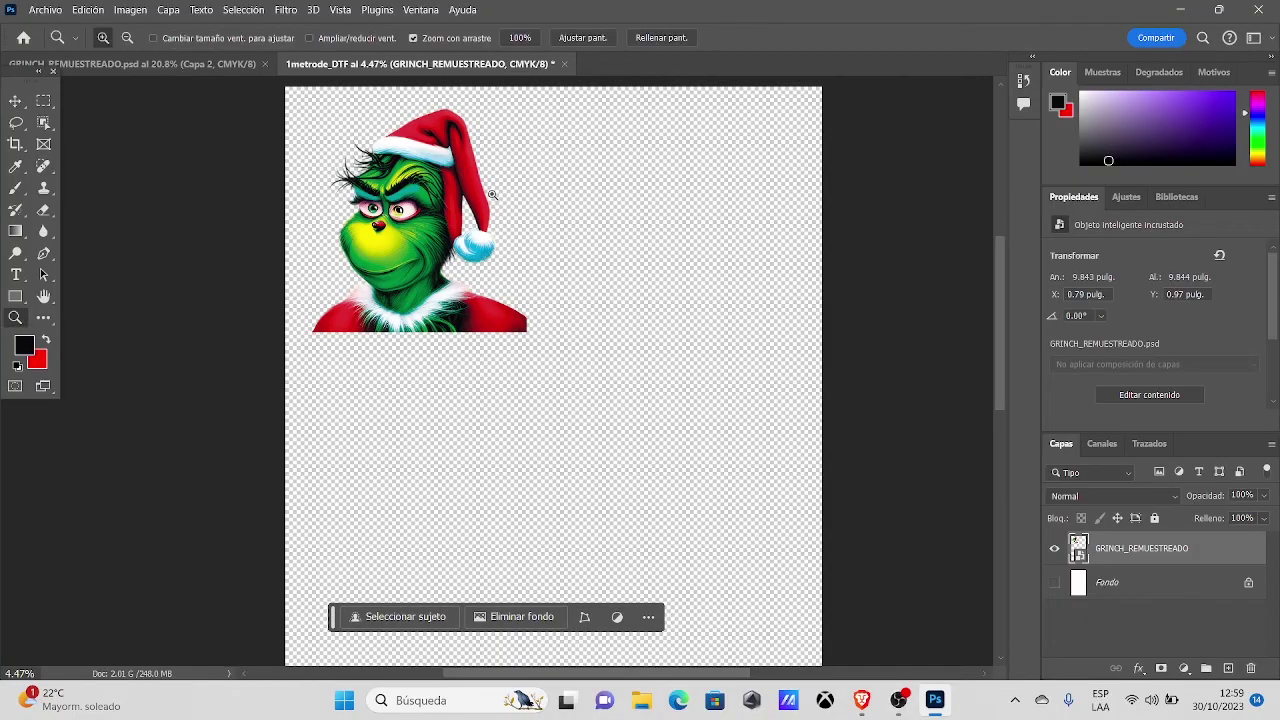
drag(471, 165, 504, 183)
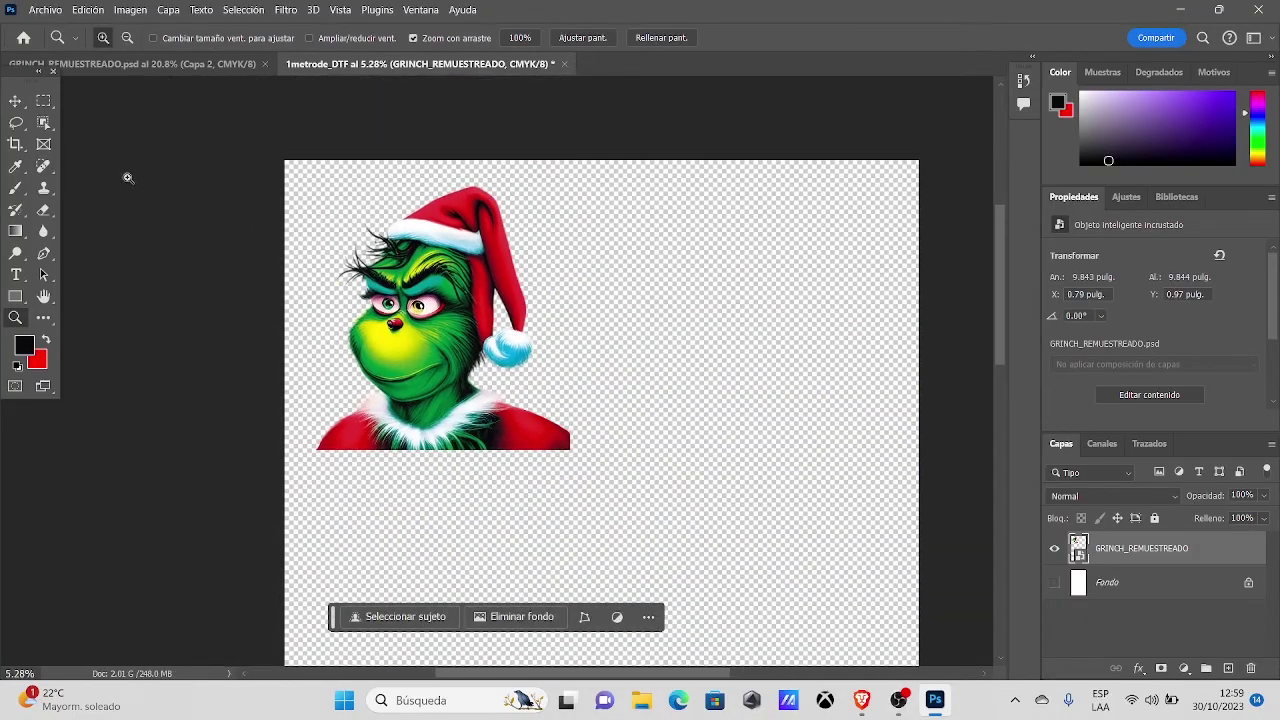
- Move the Grinch to the top-left and push a Grinch copy against the right edge
click(15, 101)
mouse_move(421, 307)
mouse_down()
mouse_move(385, 295)
mouse_move(640, 293)
mouse_move(758, 463)
mouse_move(774, 293)
mouse_up()
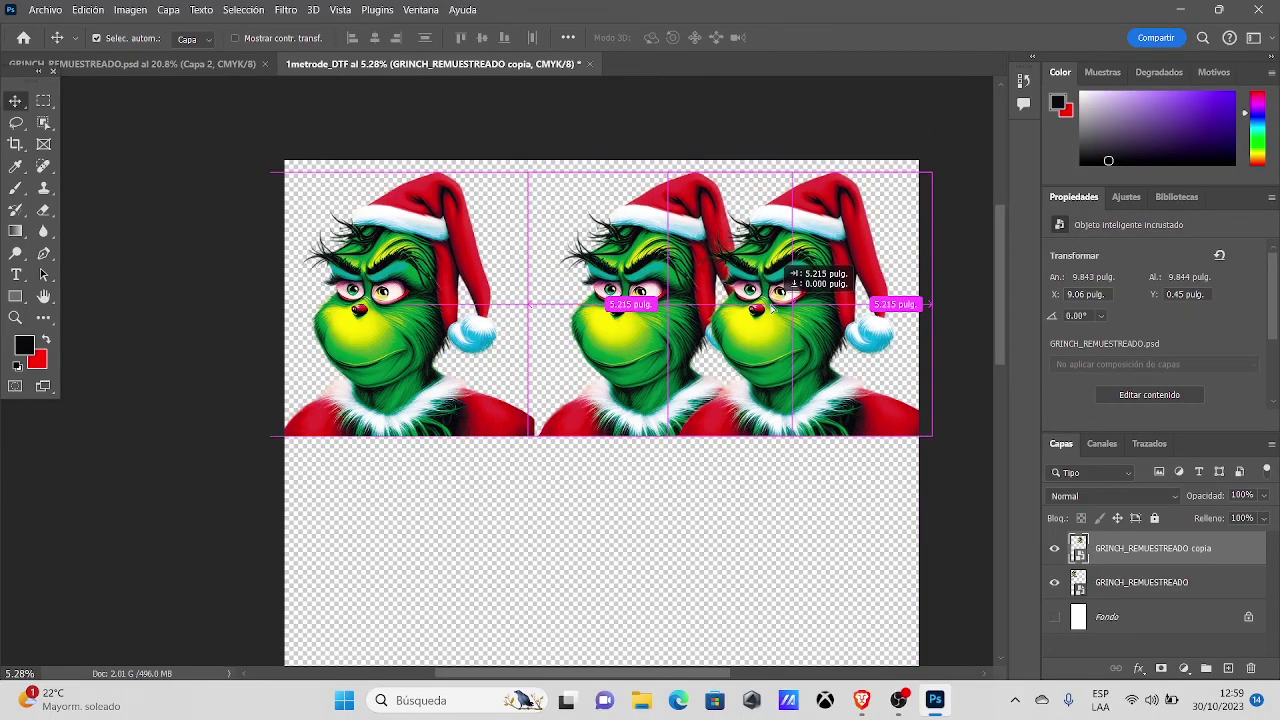
drag(775, 293, 759, 293)
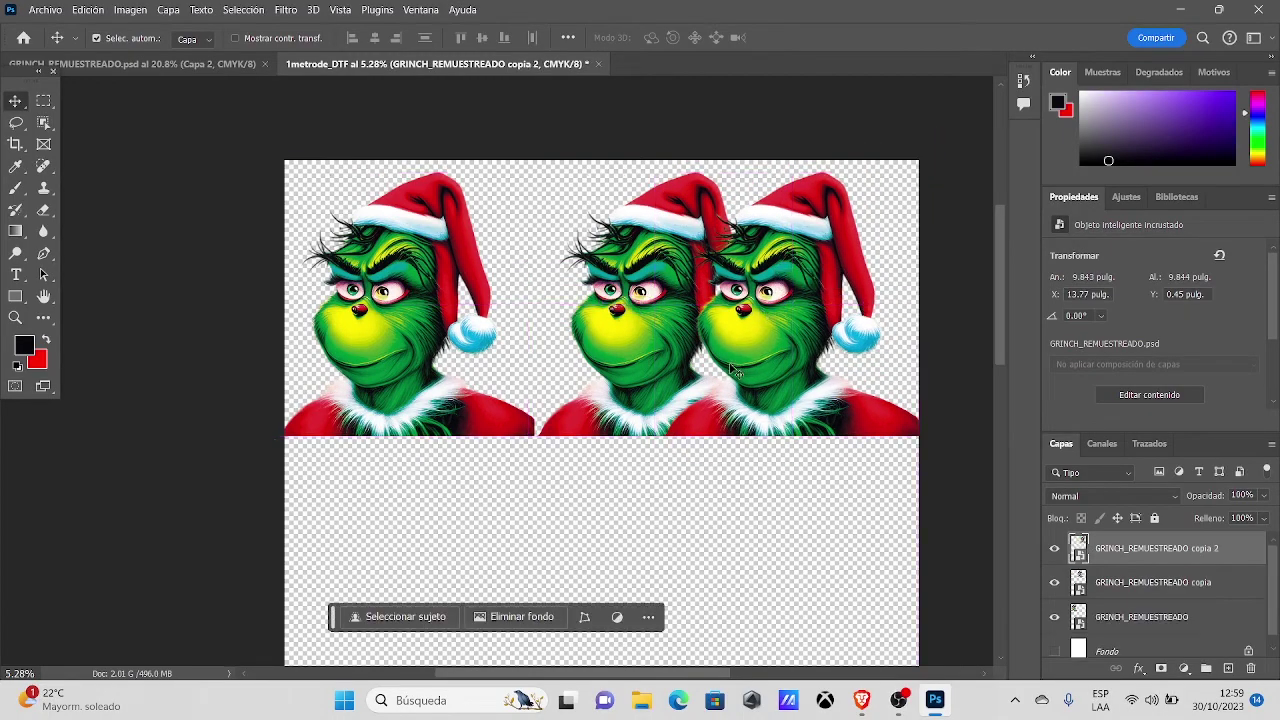
key(ctrl+z)
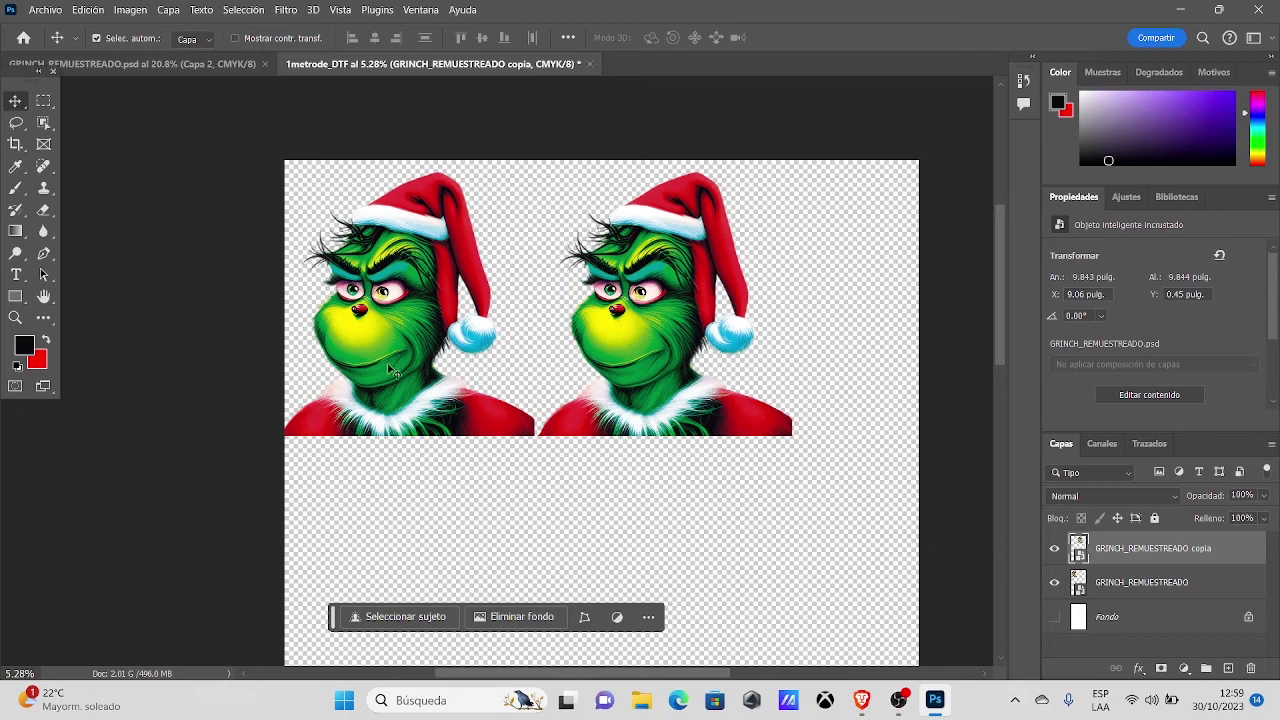
drag(675, 378, 786, 376)
drag(404, 383, 416, 384)
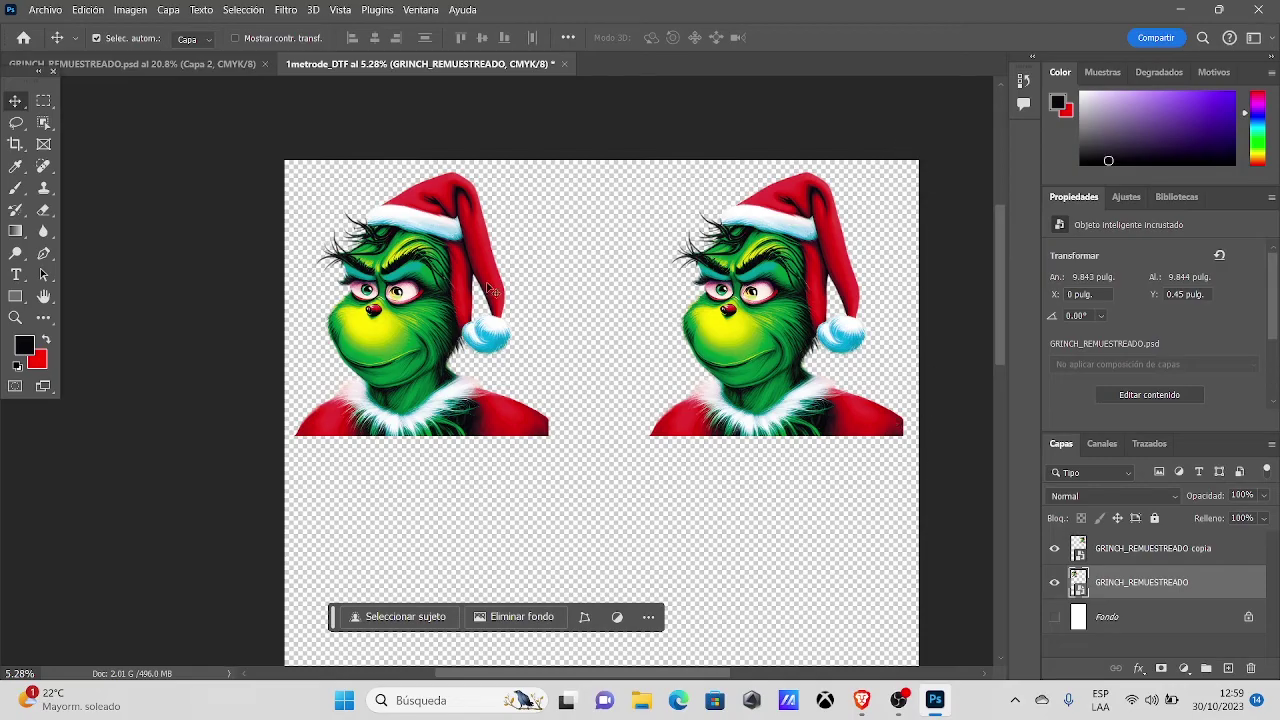
- Raise both Grinches flush with the top edge so they line up
drag(436, 313, 432, 300)
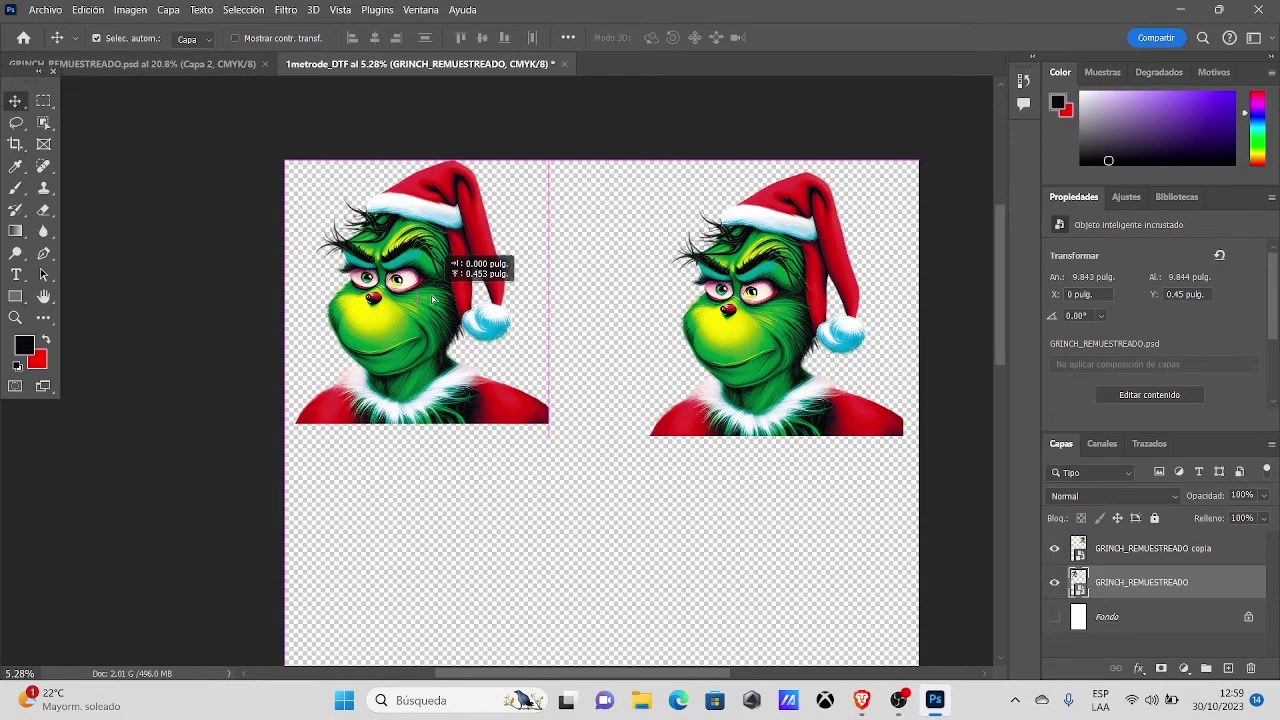
drag(692, 314, 740, 292)
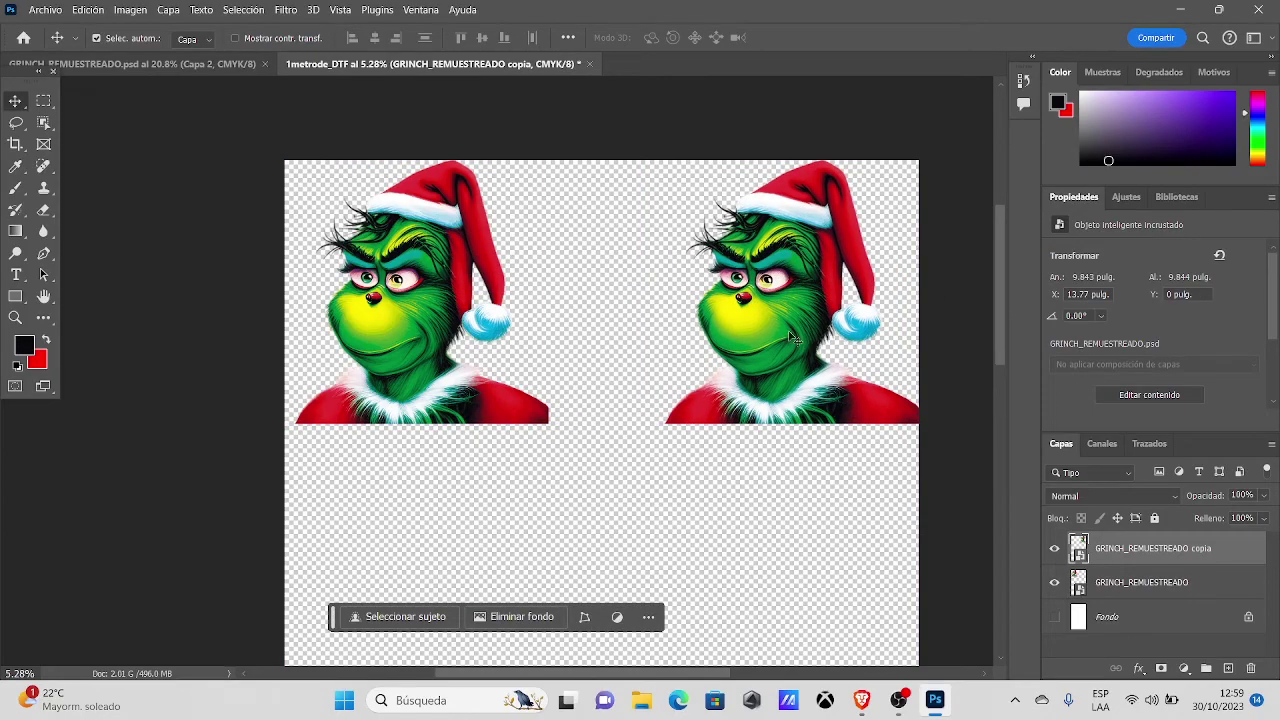
drag(789, 332, 774, 330)
scroll(1002, 317, down, 3)
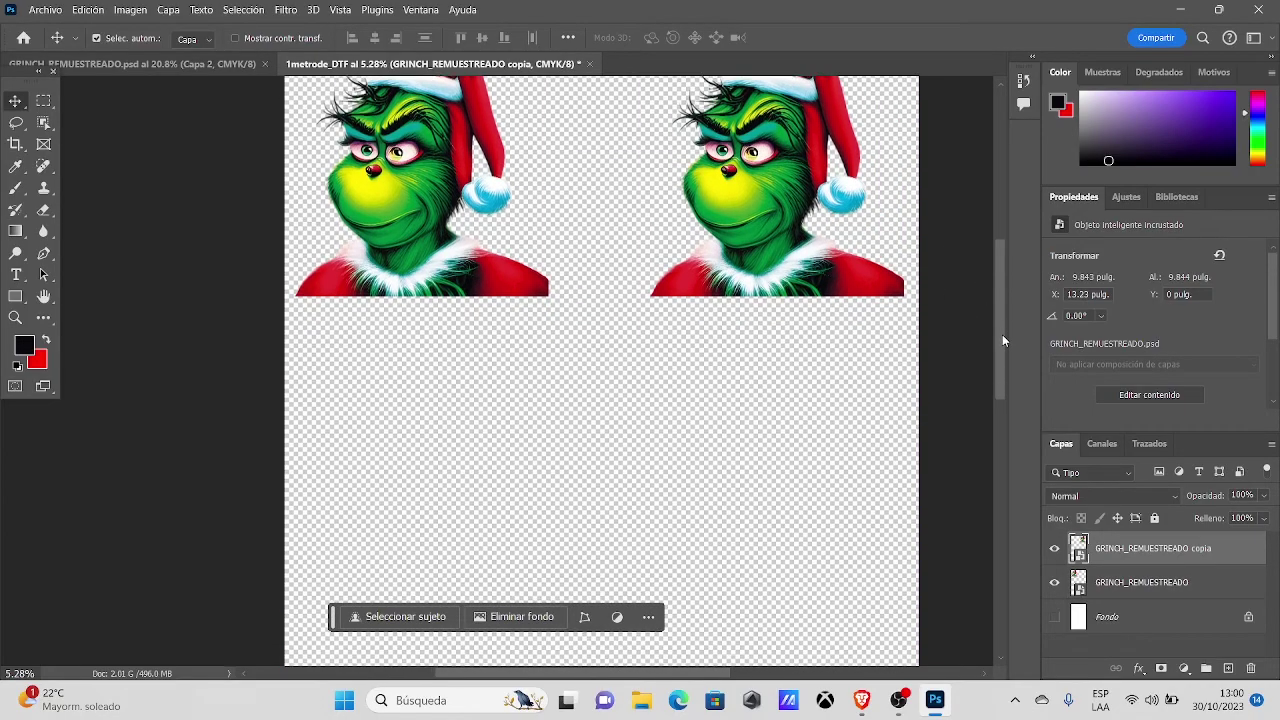
scroll(1002, 334, up, 4)
- Zoom out to 3% to see the whole sheet and duplicate a Grinch below the top pair
key(z)
click(765, 412)
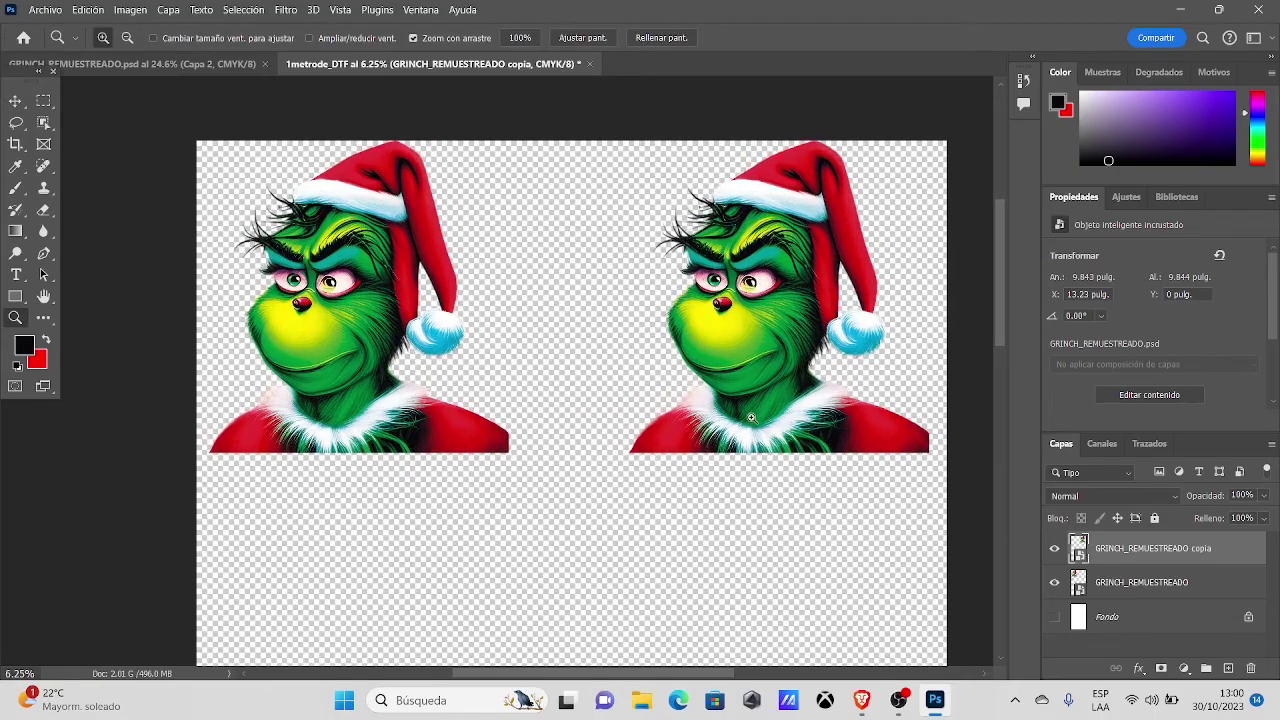
alt+click(760, 416)
alt+click(751, 417)
alt+click(751, 417)
mouse_move(757, 455)
mouse_down()
mouse_move(735, 255)
mouse_move(694, 320)
mouse_up()
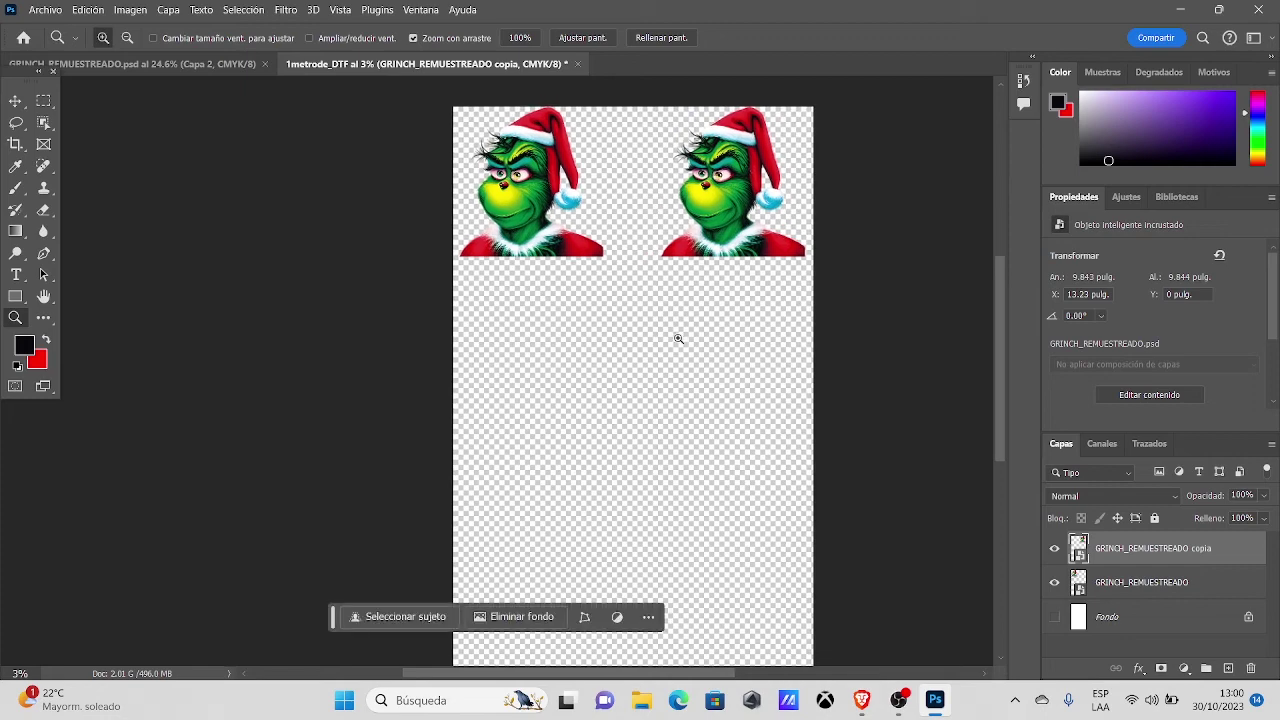
key(v)
click(520, 224)
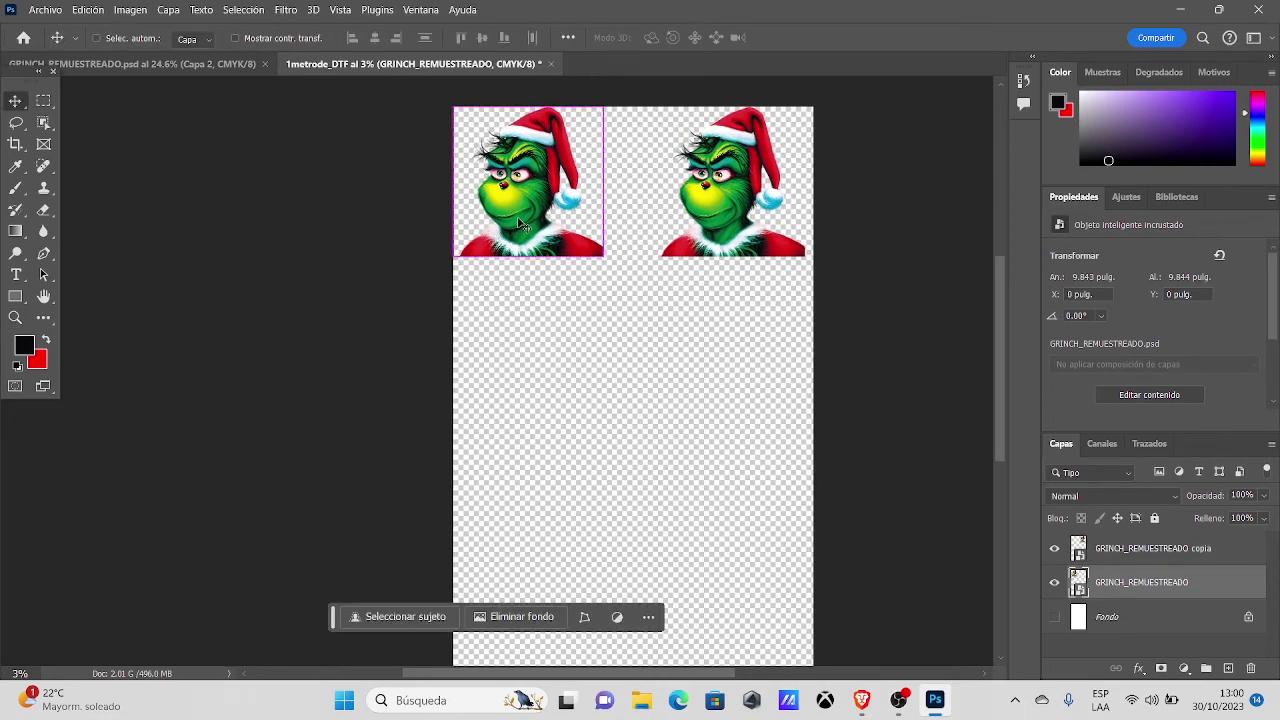
drag(520, 224, 620, 388)
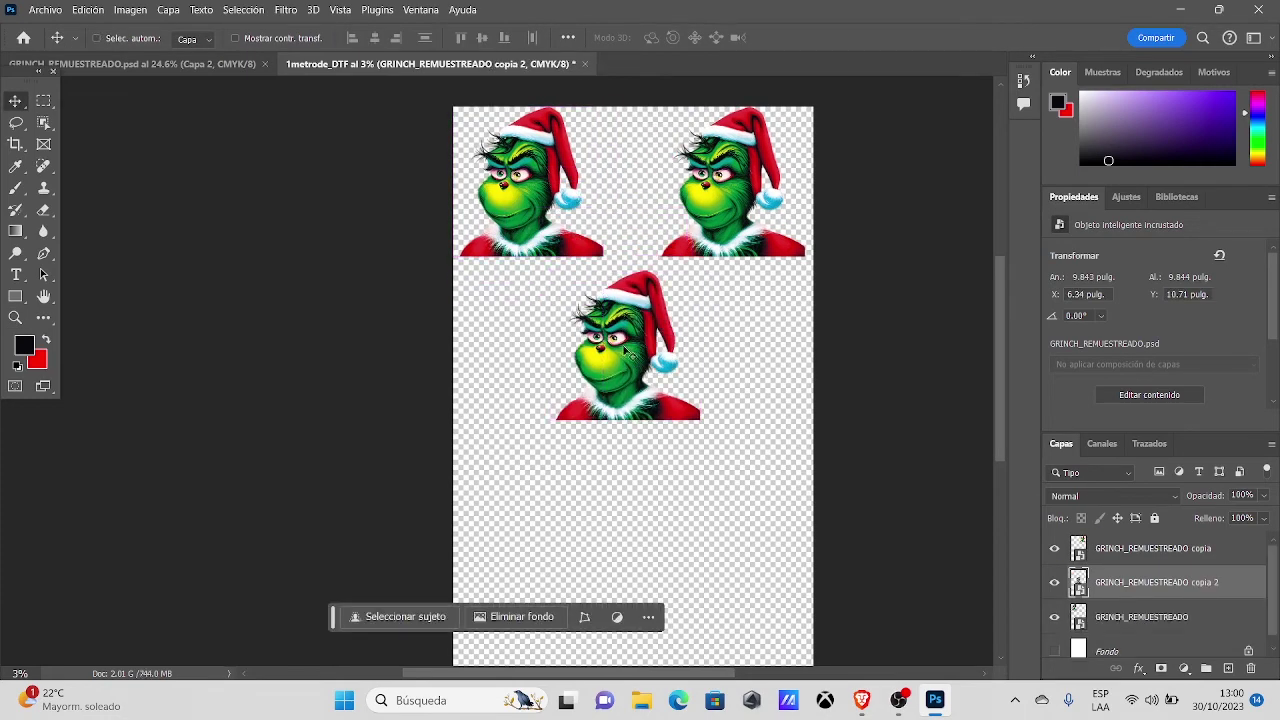
- Rotate the copy 180°, set it between the top pair, and scale it to about 80%
key(ctrl+t)
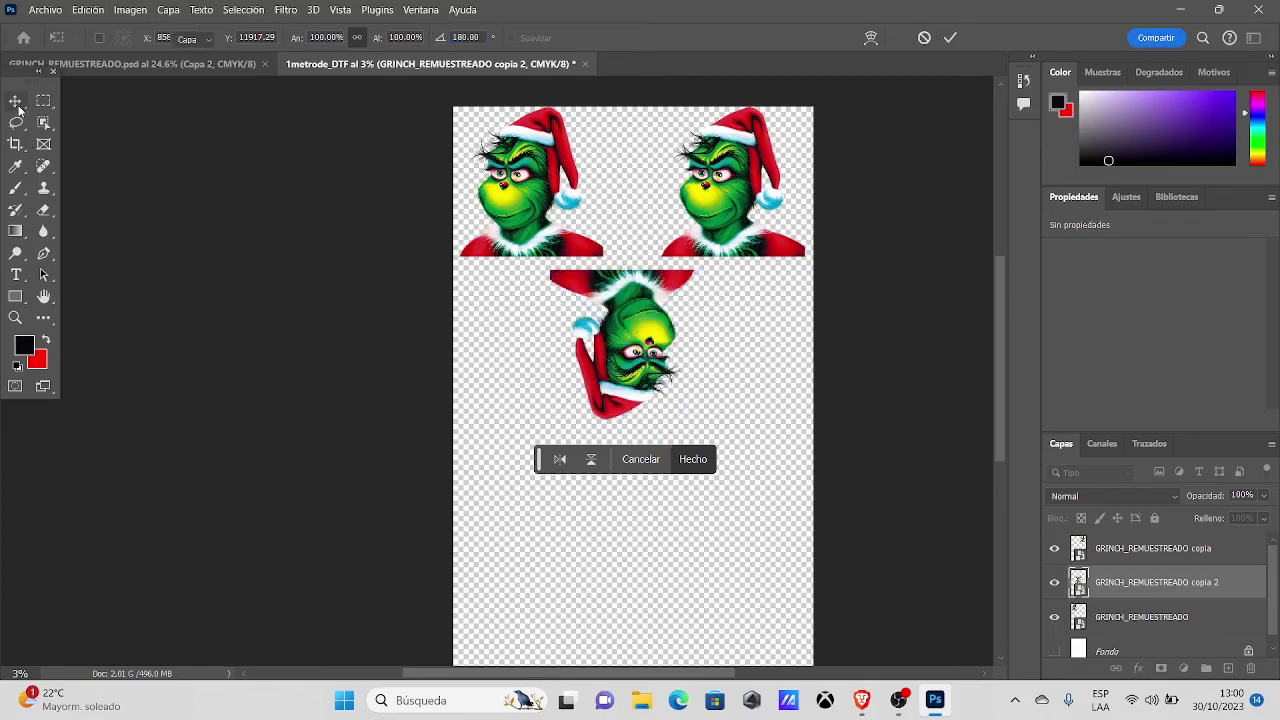
click(16, 101)
drag(658, 350, 670, 200)
key(ctrl+t)
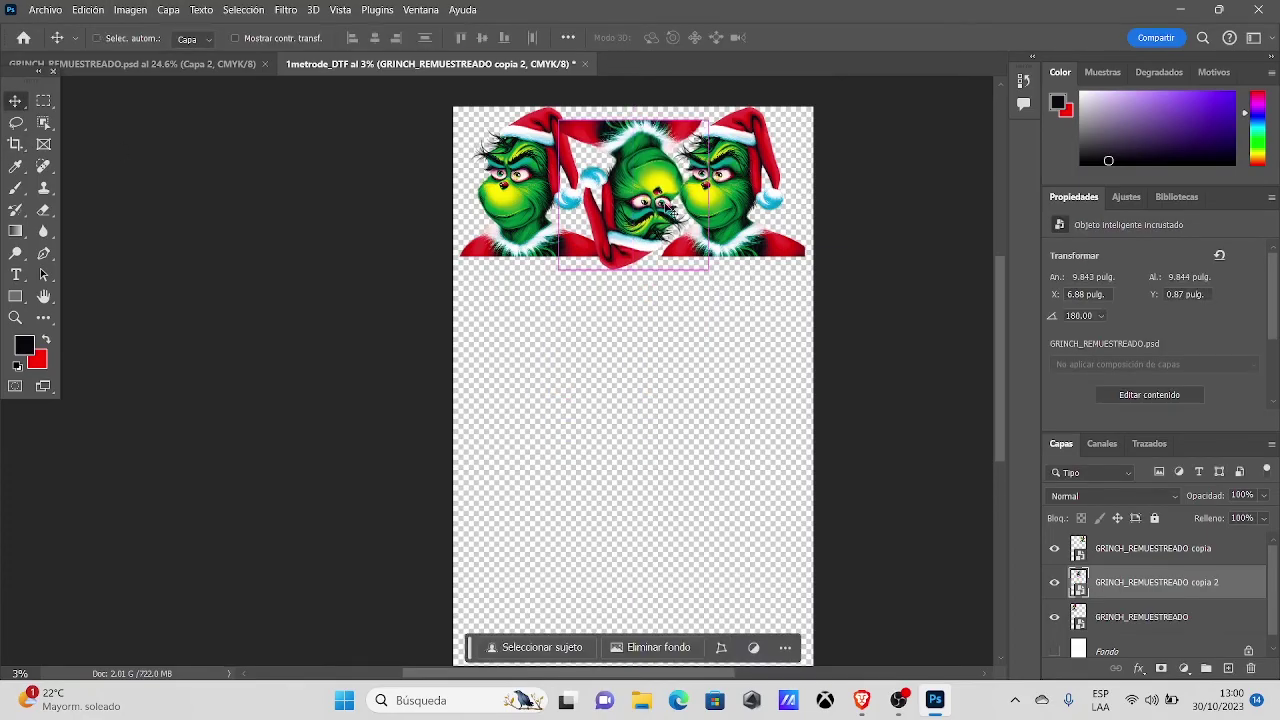
drag(708, 120, 692, 121)
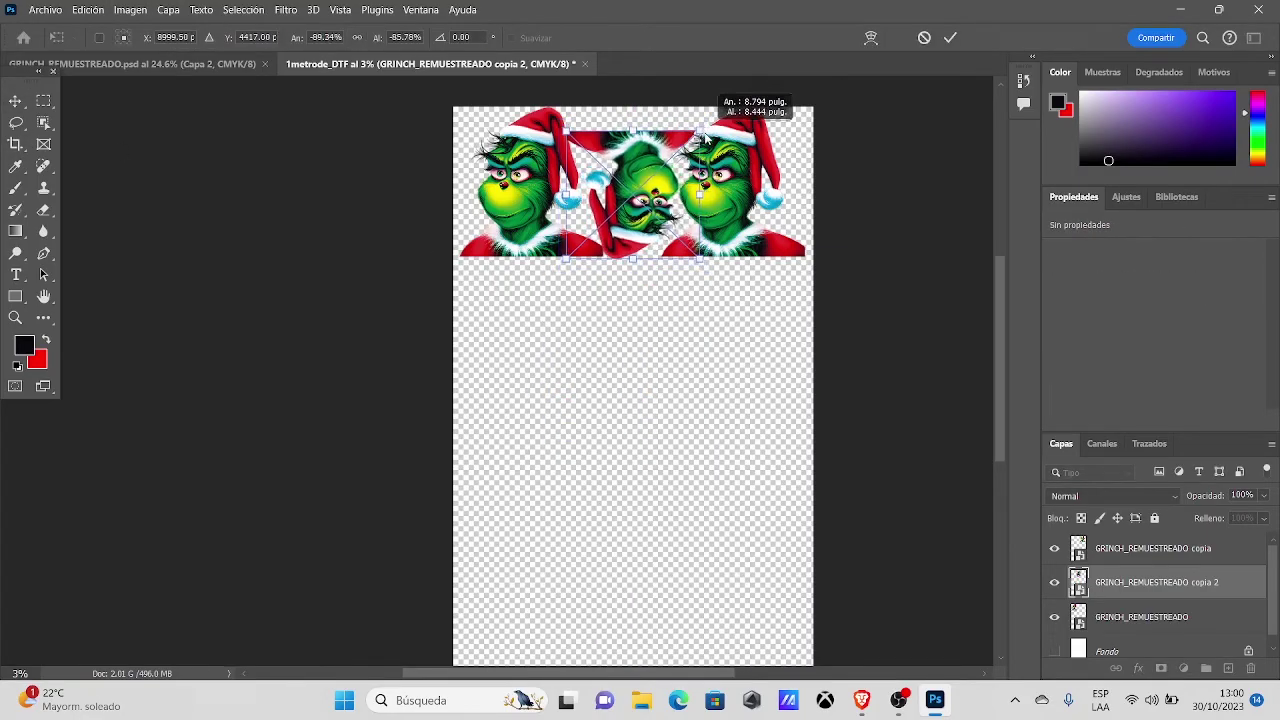
key(Return)
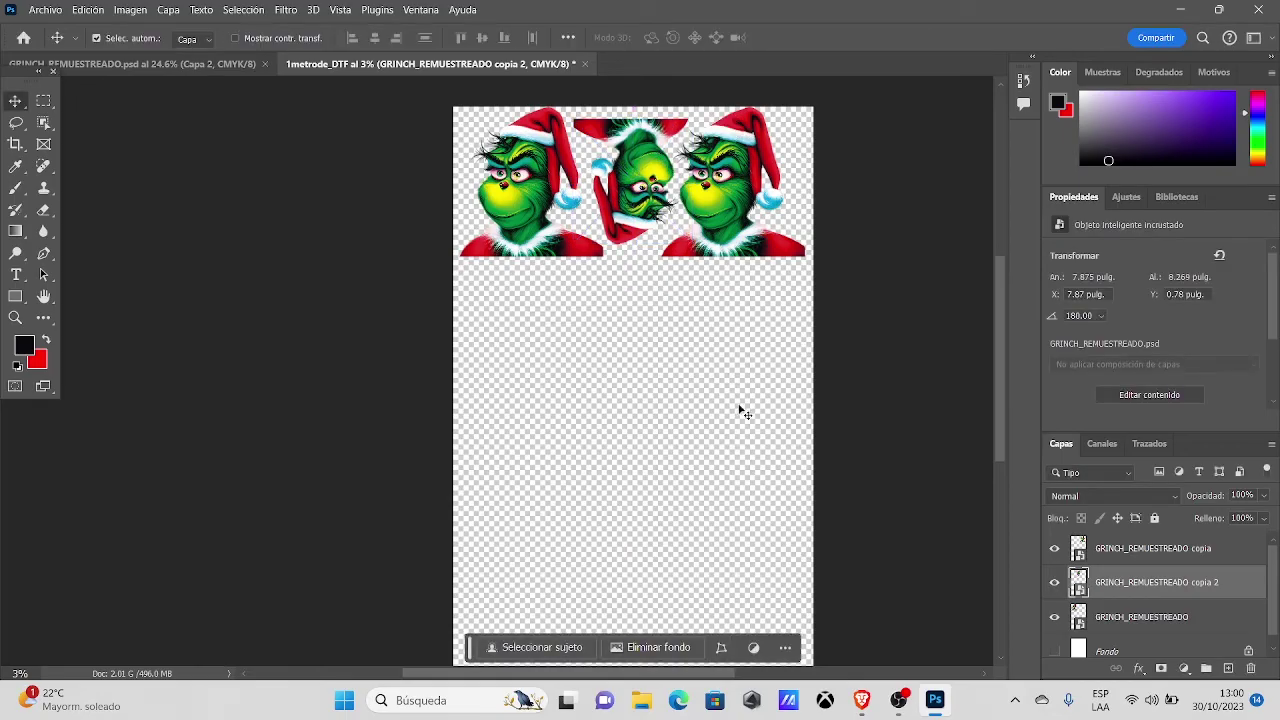
click(511, 203)
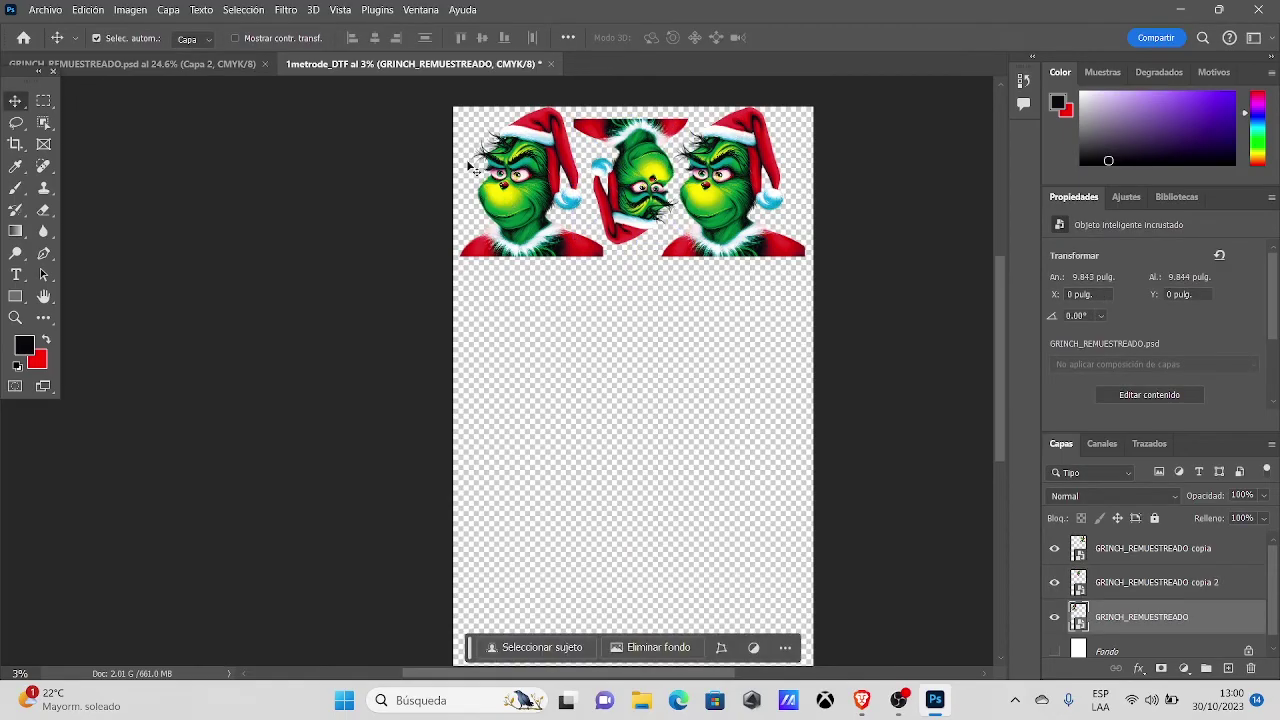
shift+click(641, 193)
- Select all three Grinch layers and drag a copy of the row downward to stack more rows
shift+click(730, 200)
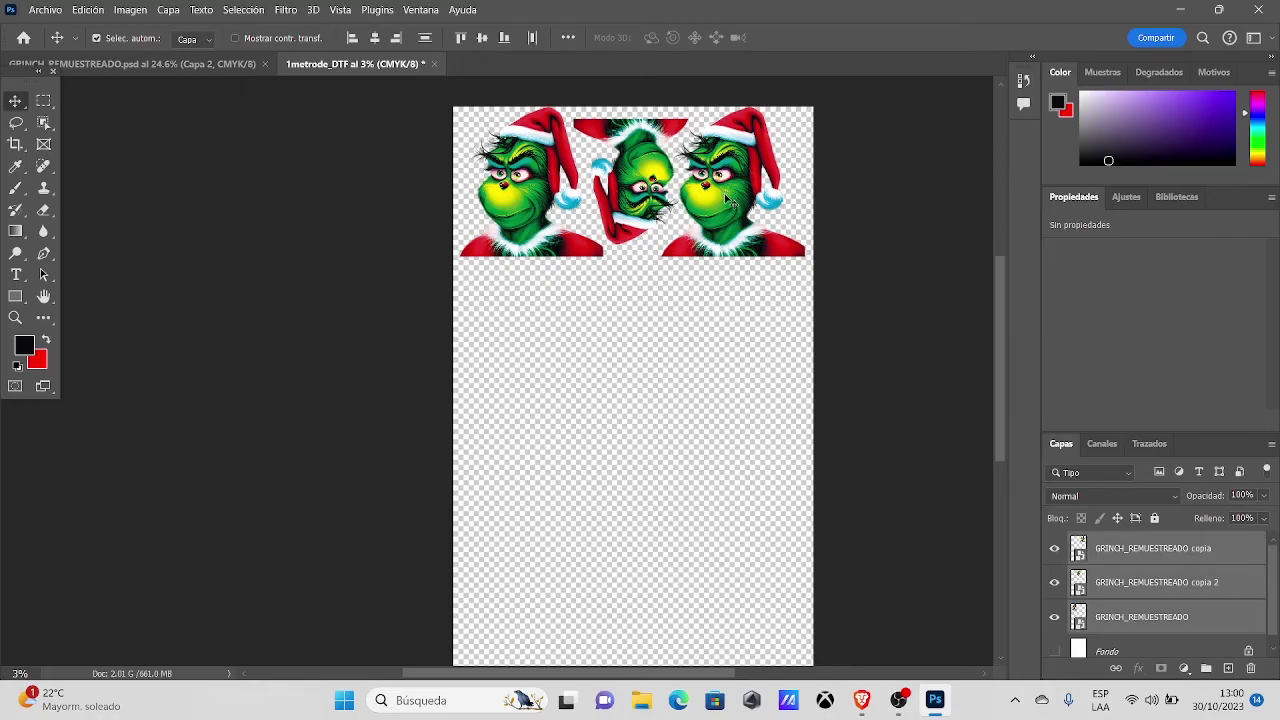
drag(641, 193, 636, 262)
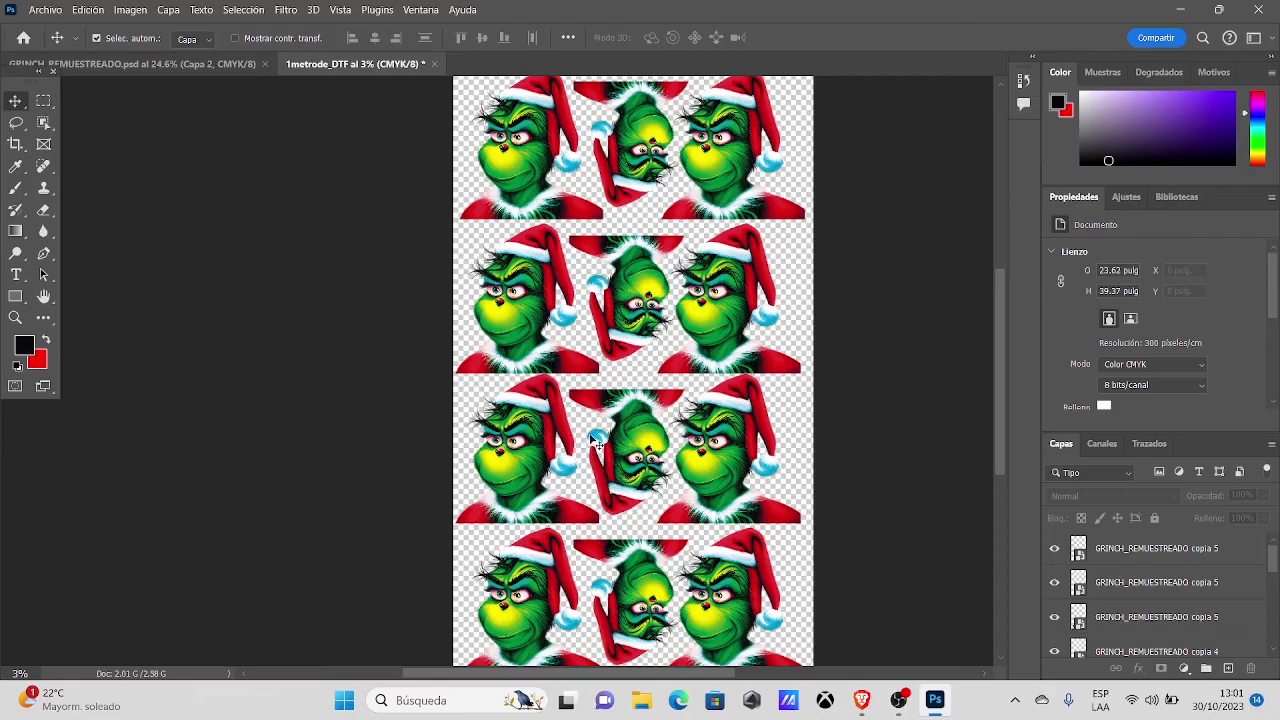
click(40, 11)
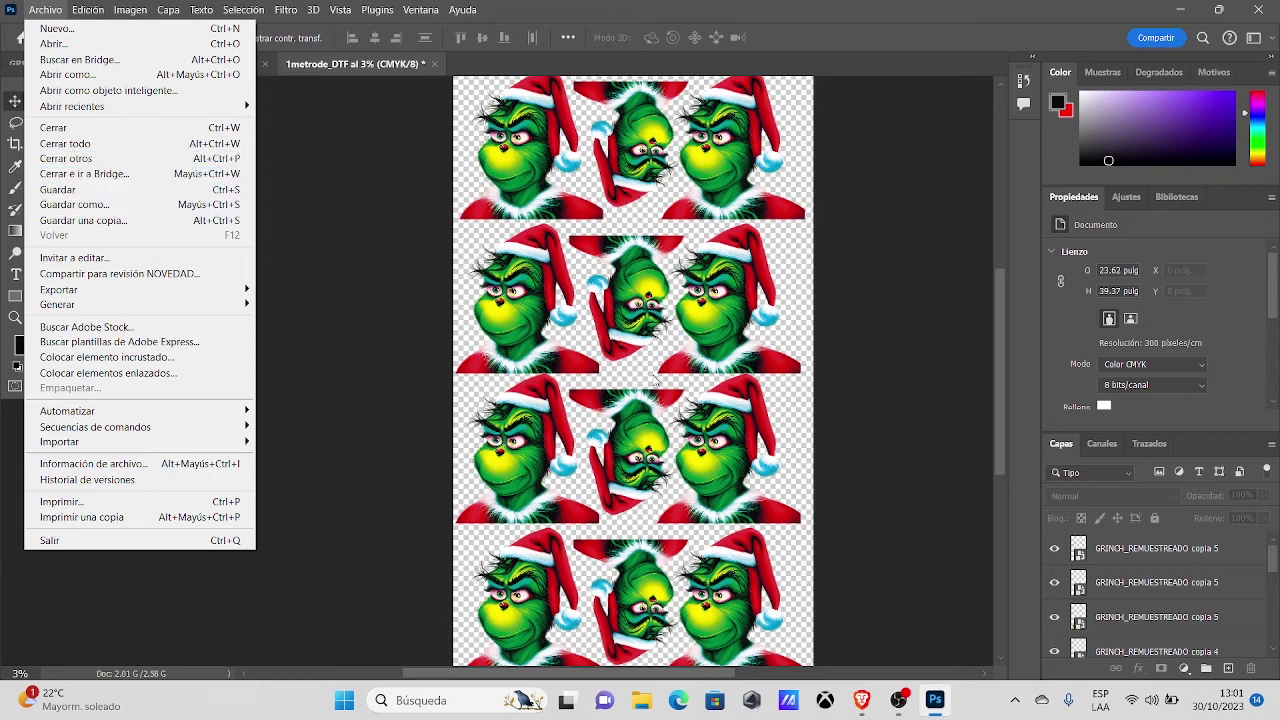
click(380, 64)
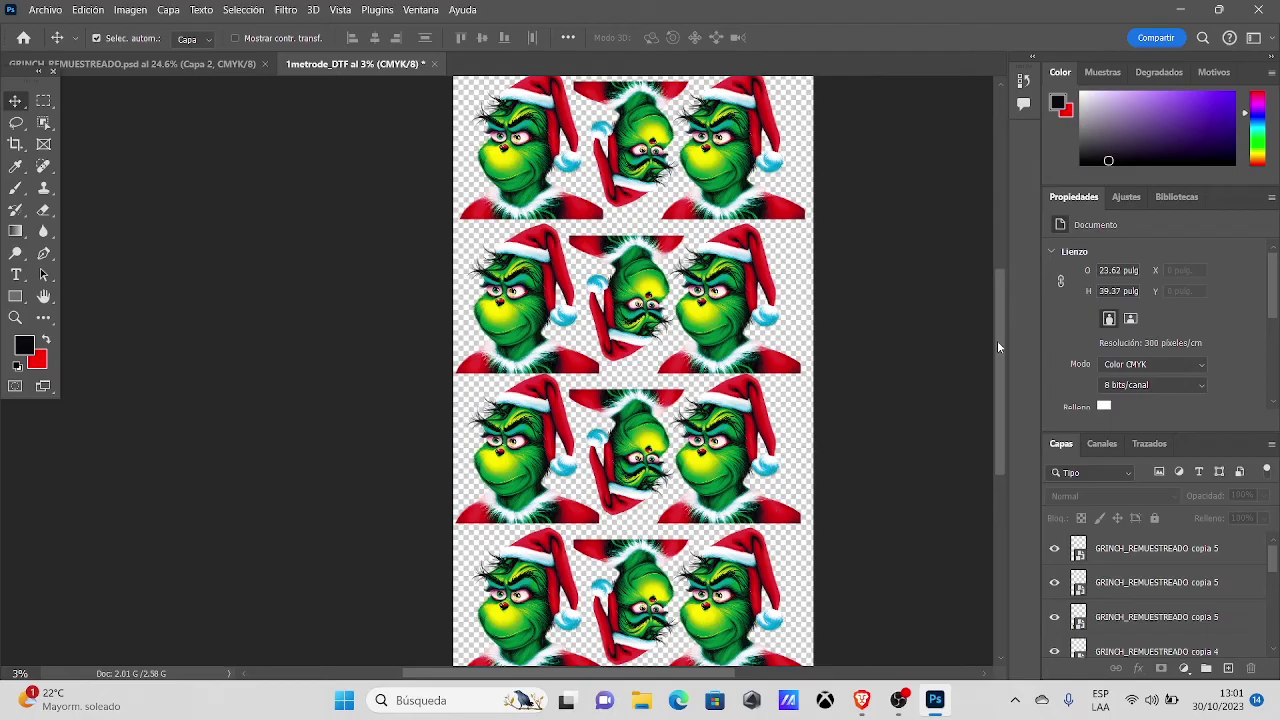
drag(997, 346, 1005, 340)
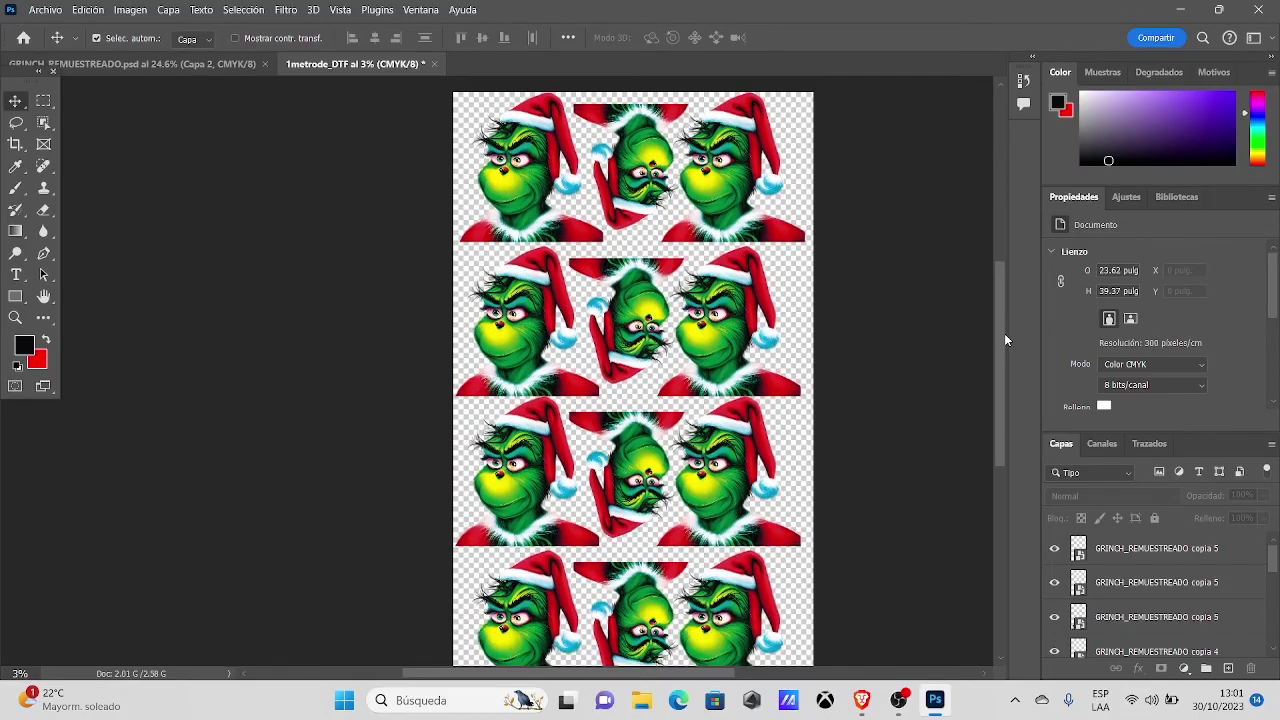
mouse_move(878, 96)
mouse_down()
mouse_move(316, 384)
mouse_move(312, 408)
mouse_up()
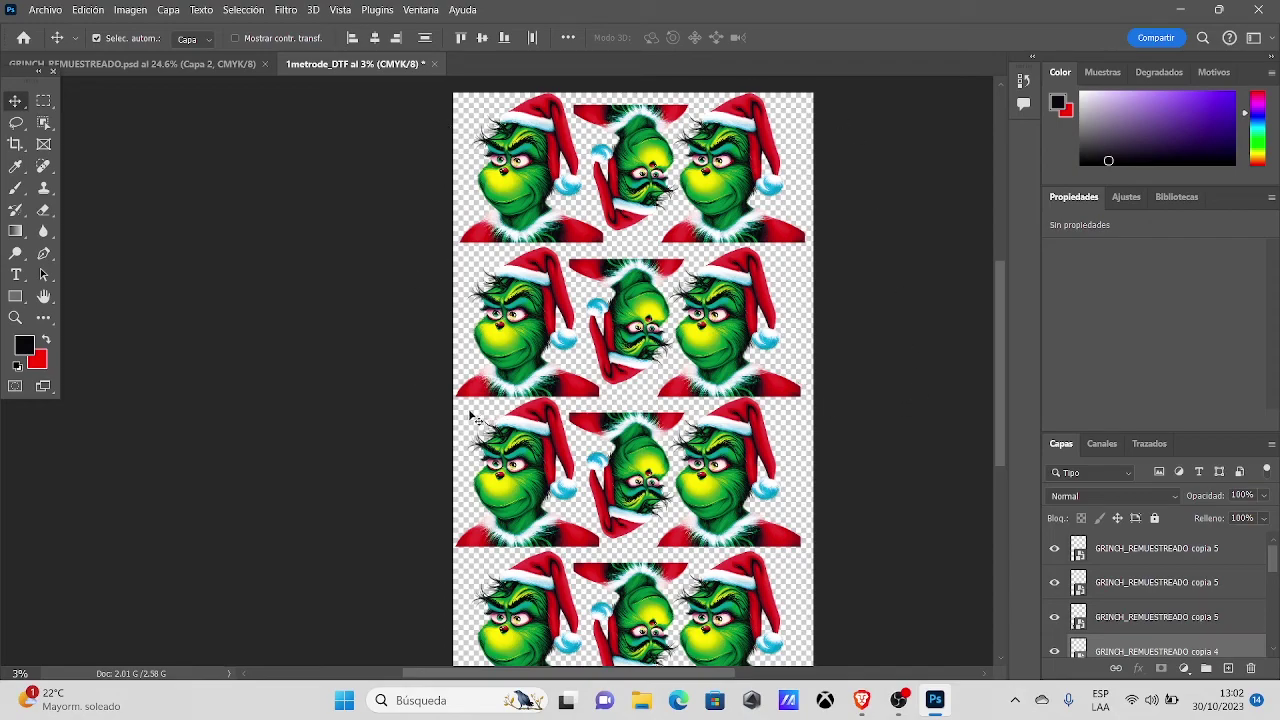
mouse_move(998, 365)
mouse_down()
mouse_move(1008, 207)
mouse_move(1010, 382)
mouse_move(1022, 364)
mouse_up()
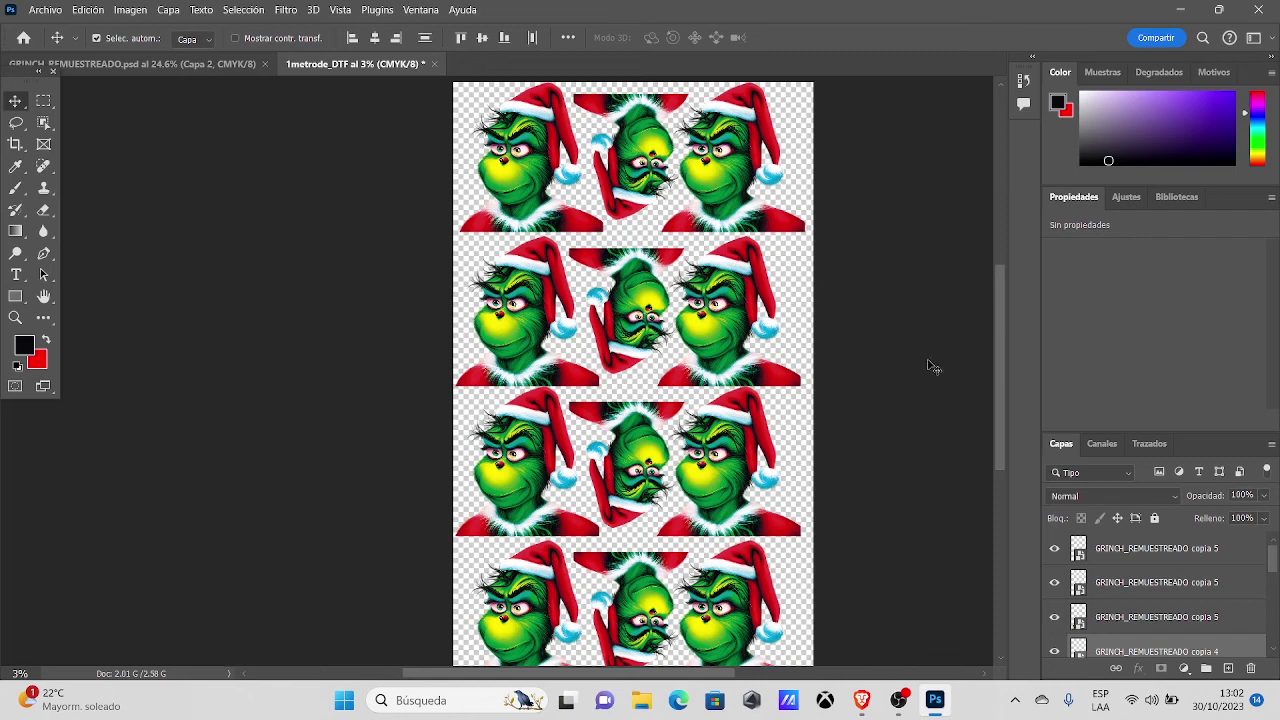
drag(1003, 333, 1003, 334)
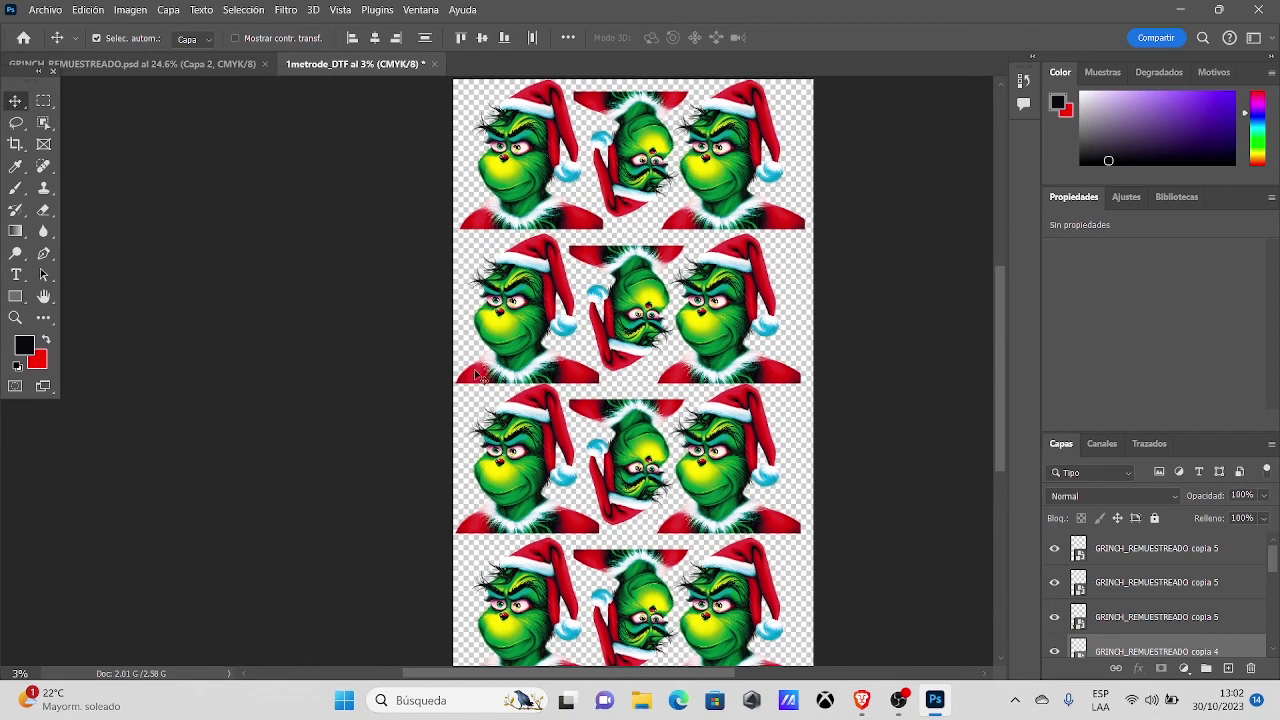
drag(1000, 400, 1000, 415)
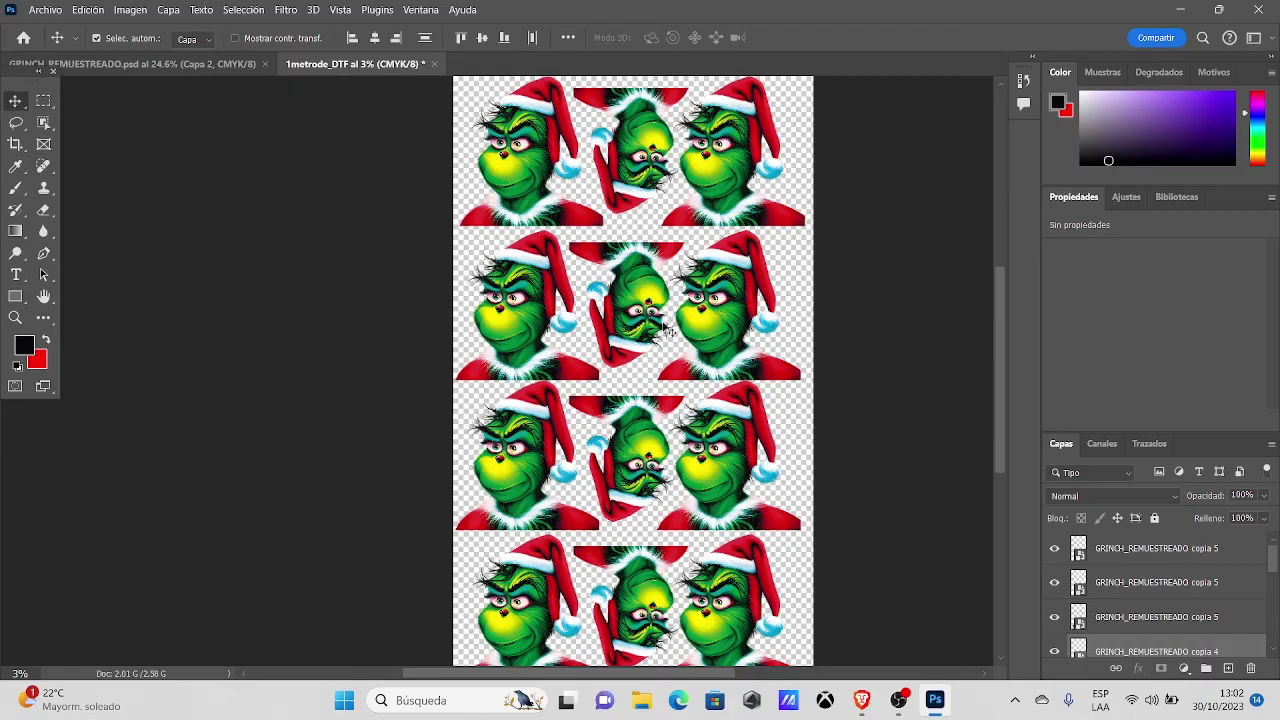
mouse_move(998, 361)
mouse_down()
mouse_move(1013, 345)
mouse_move(1013, 360)
mouse_up()
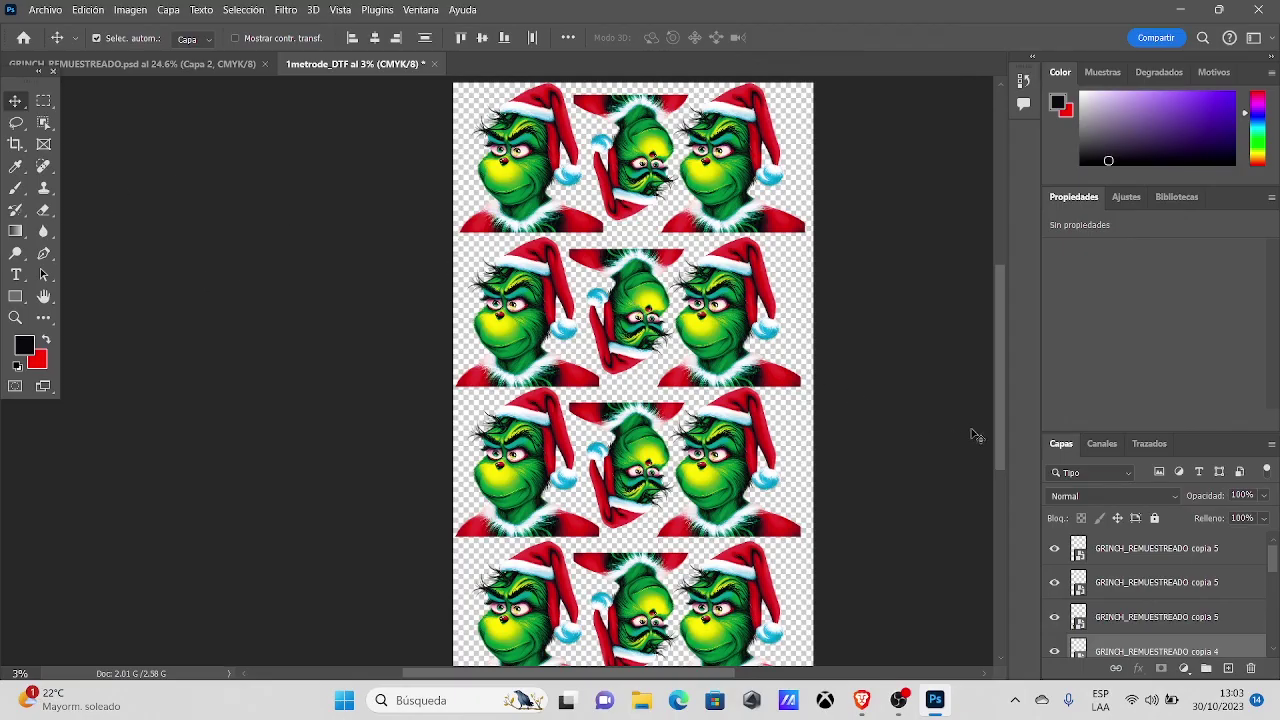
drag(1002, 388, 1002, 395)
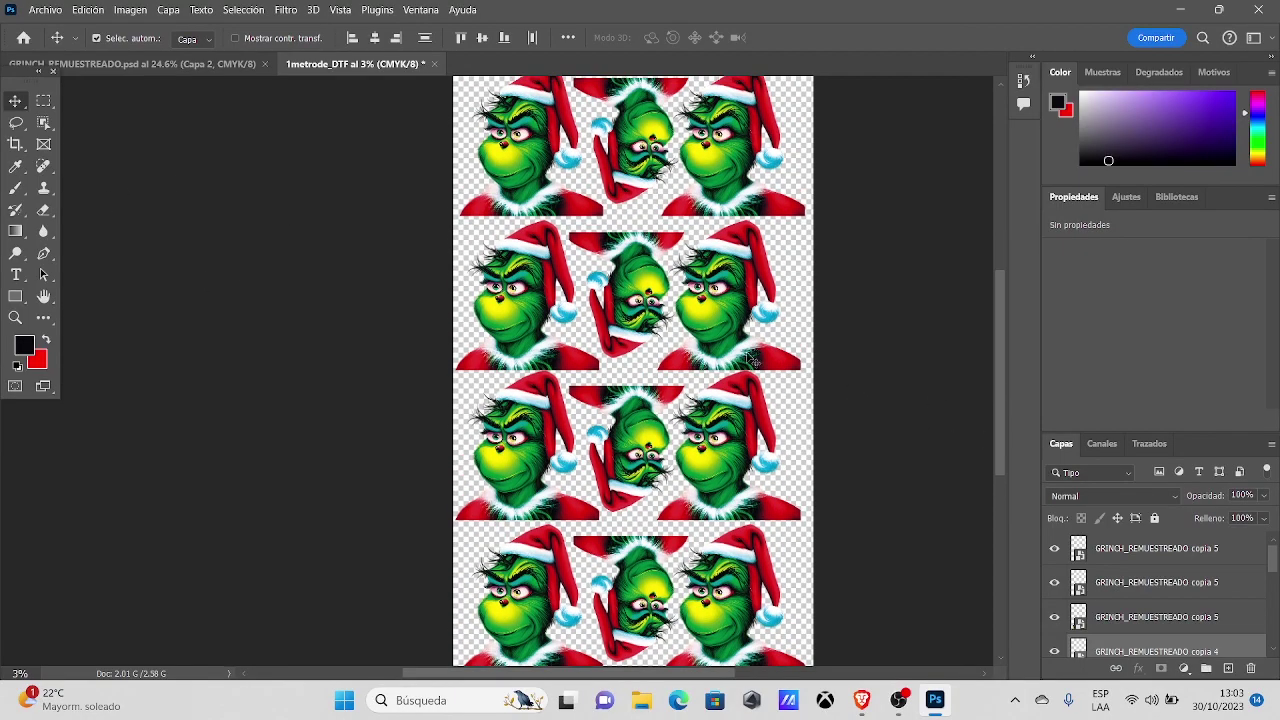